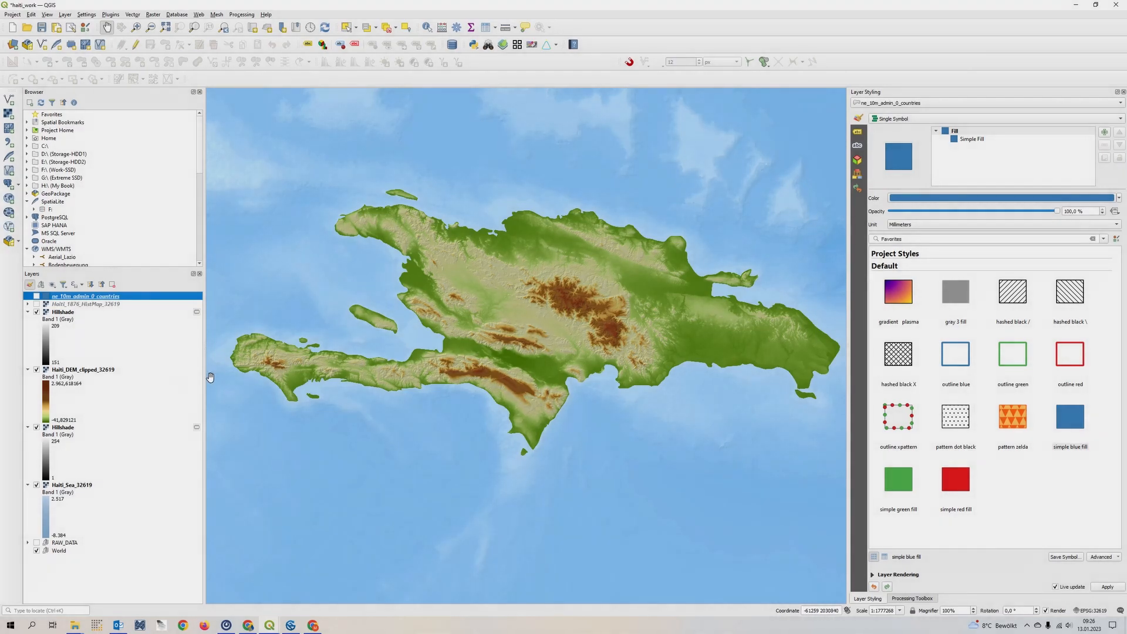
# Make the Haiti_1876_HistMap_32619 layer visible above the relief layers
pyautogui.click(37, 304)
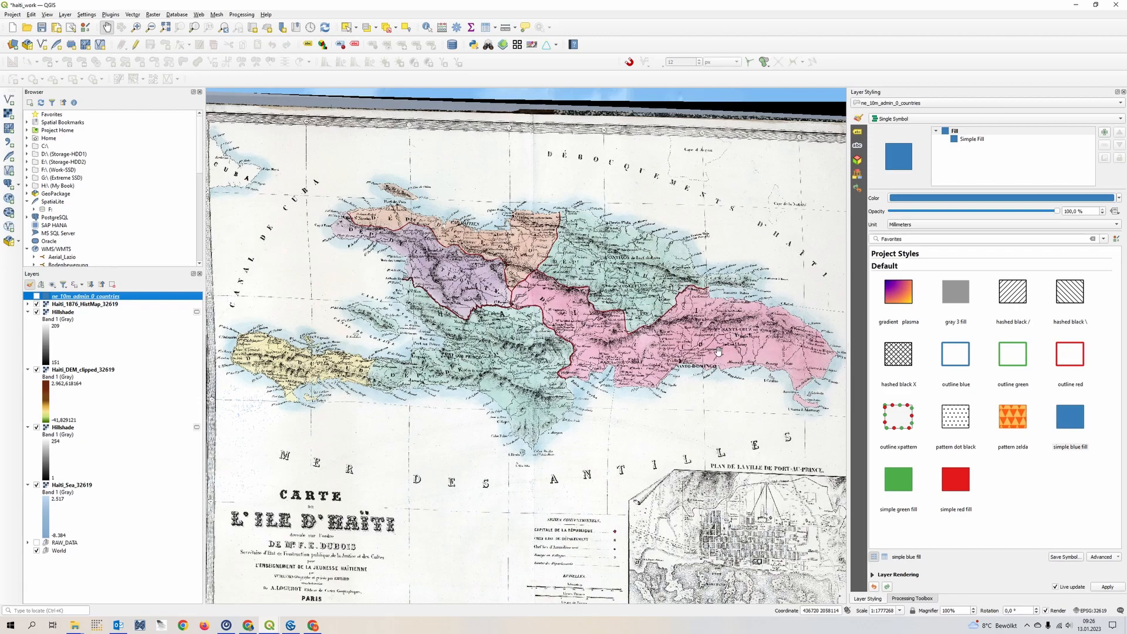
pyautogui.scroll(2, 570, 298)
pyautogui.moveTo(569, 298); pyautogui.dragTo(575, 434)
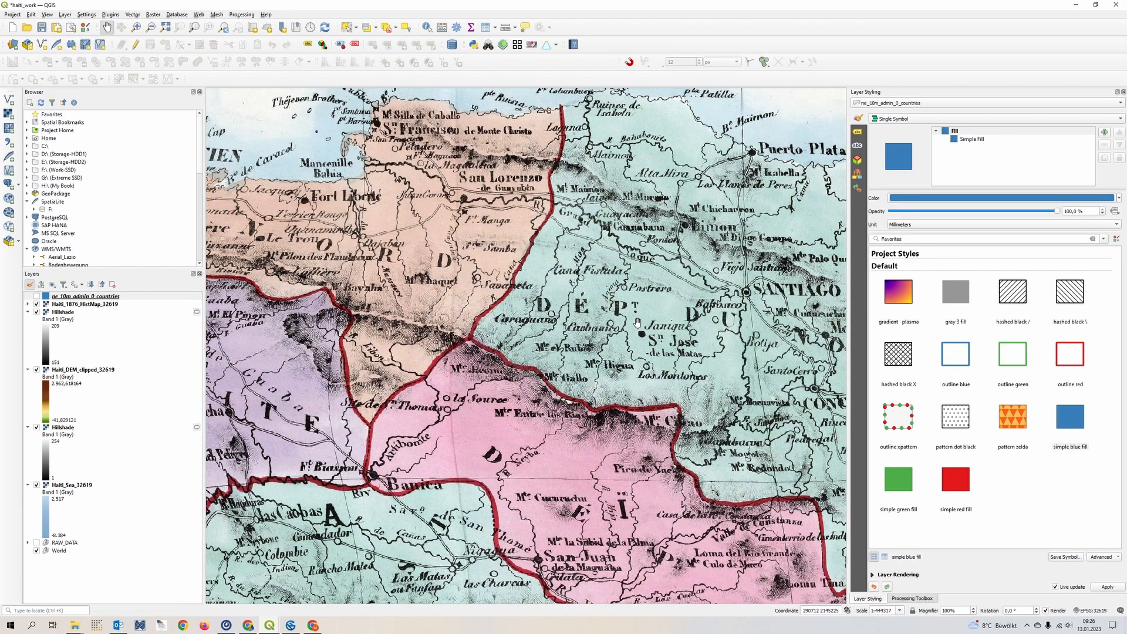
# Examine the settlements around Santiago, the department boundaries and the southern peninsula on the 1876 historical map
pyautogui.scroll(1, 732, 326)
pyautogui.moveTo(731, 327); pyautogui.dragTo(515, 341)
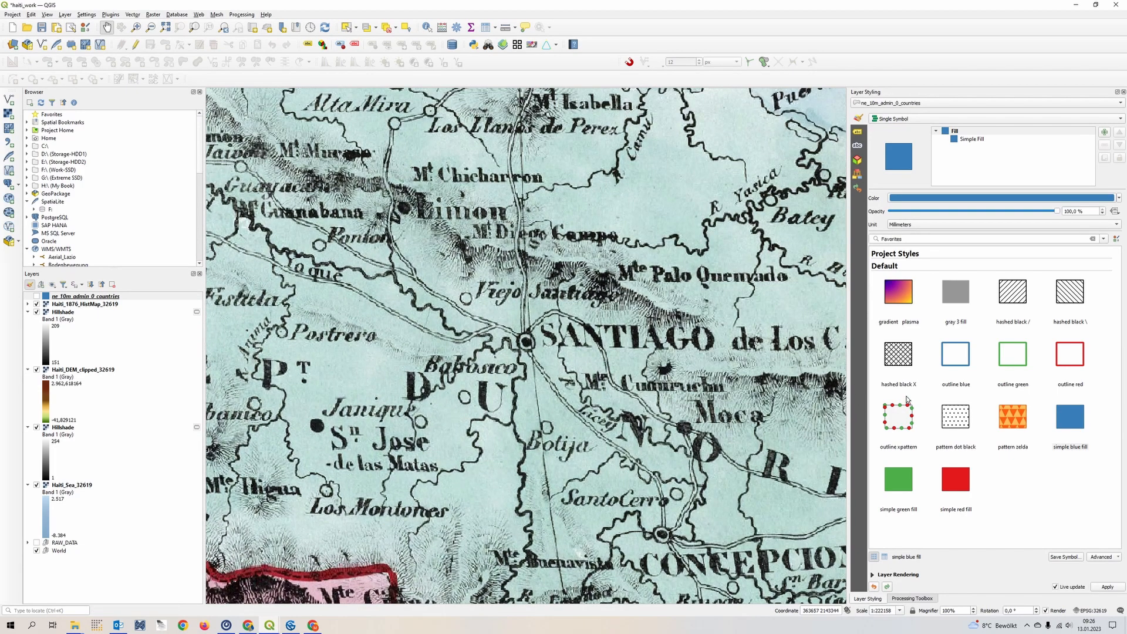
pyautogui.moveTo(550, 425); pyautogui.dragTo(630, 385)
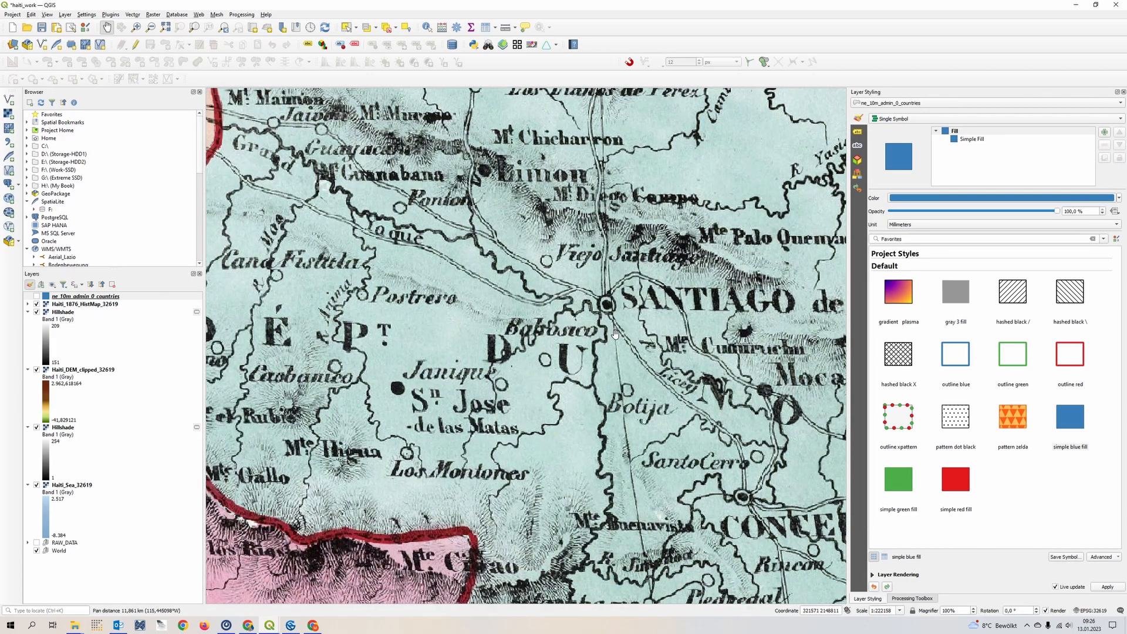
pyautogui.scroll(-1, 611, 332)
pyautogui.moveTo(443, 450); pyautogui.dragTo(653, 432)
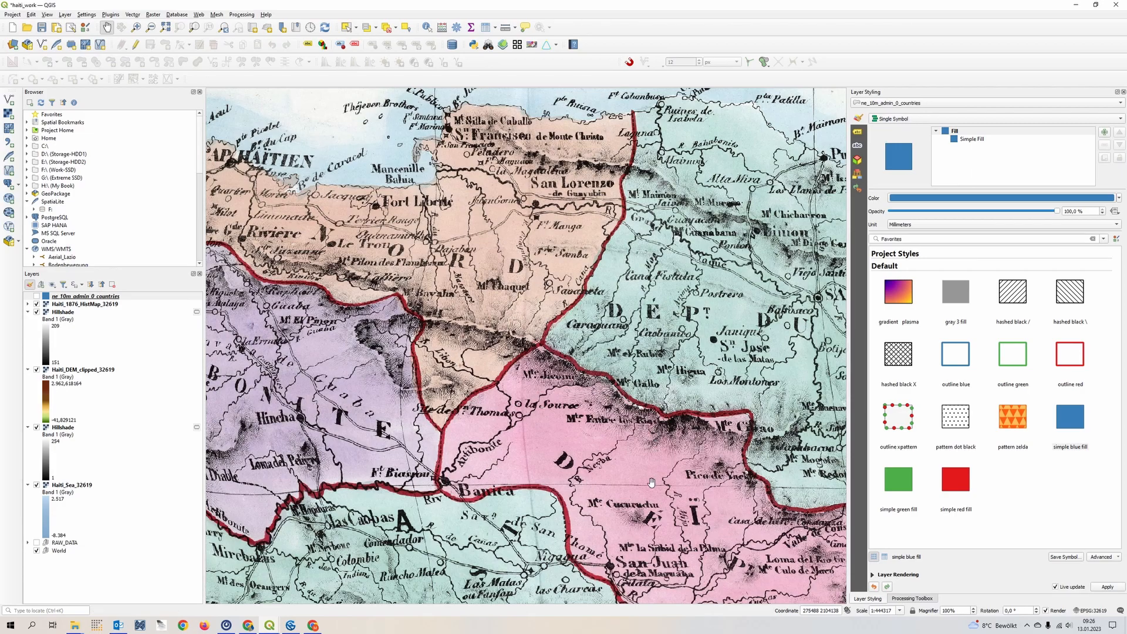
pyautogui.moveTo(654, 431); pyautogui.dragTo(753, 251)
pyautogui.moveTo(568, 417); pyautogui.dragTo(545, 357)
pyautogui.scroll(-1, 545, 357)
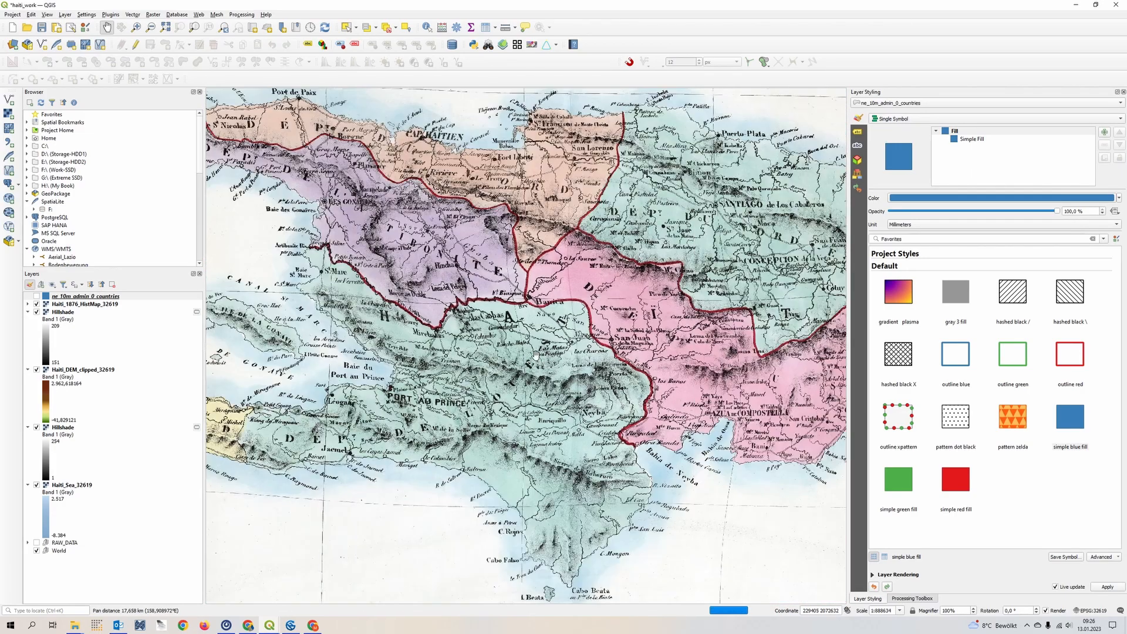
pyautogui.moveTo(676, 478); pyautogui.dragTo(761, 446)
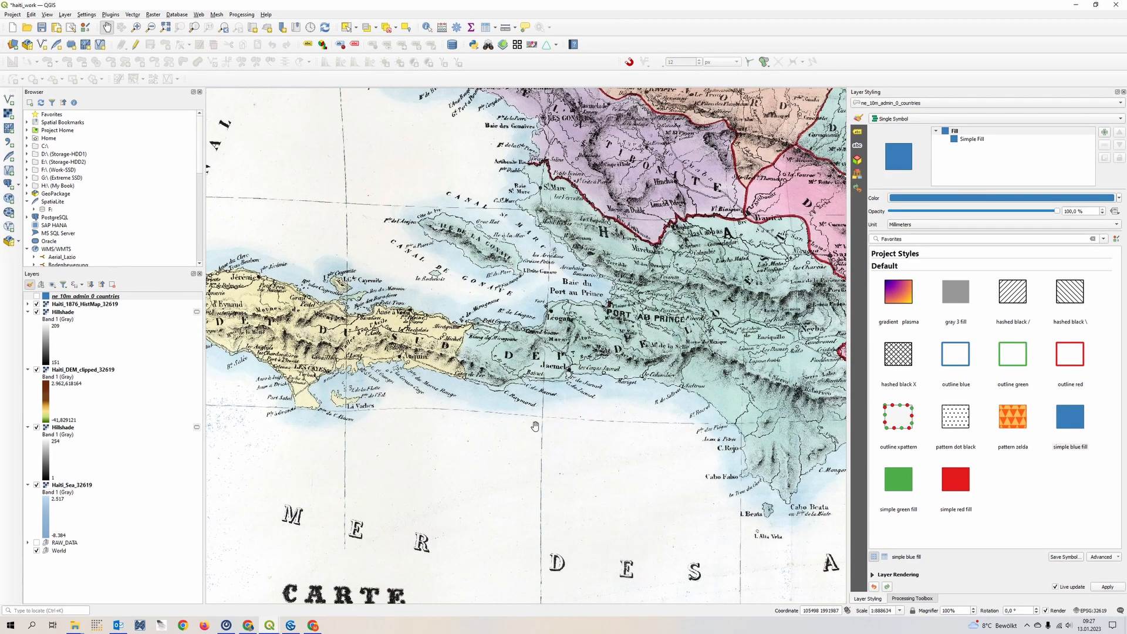
pyautogui.moveTo(810, 347); pyautogui.dragTo(232, 431)
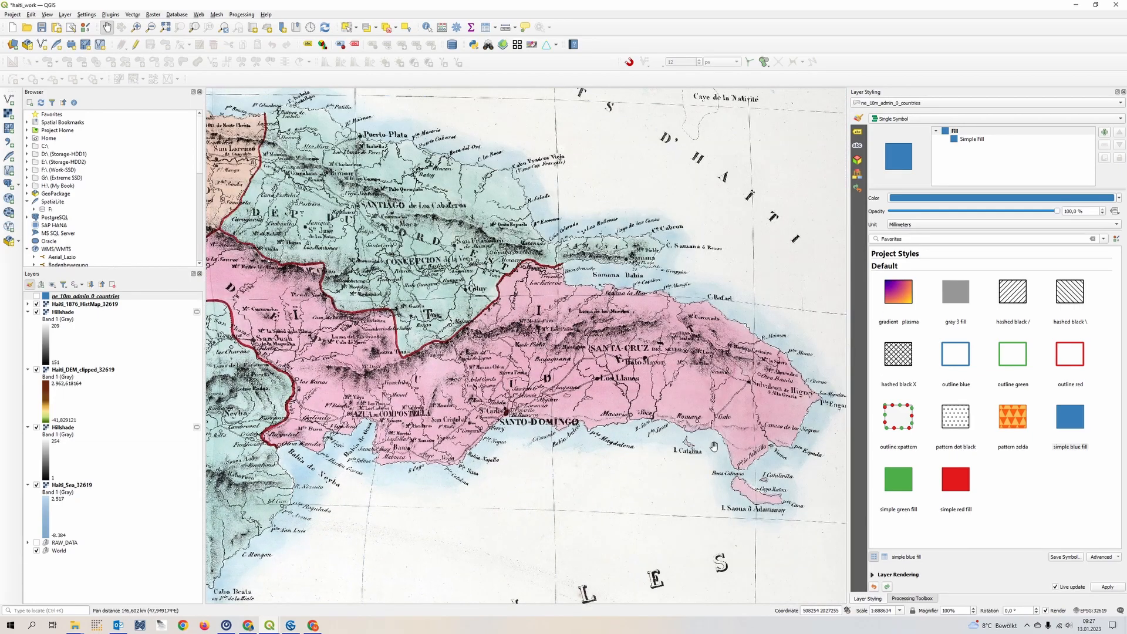
# Examine the towns, roads, rivers and coastline from Fort Liberté to Azua de Compostella and the bay of Neyba
pyautogui.scroll(1, 461, 252)
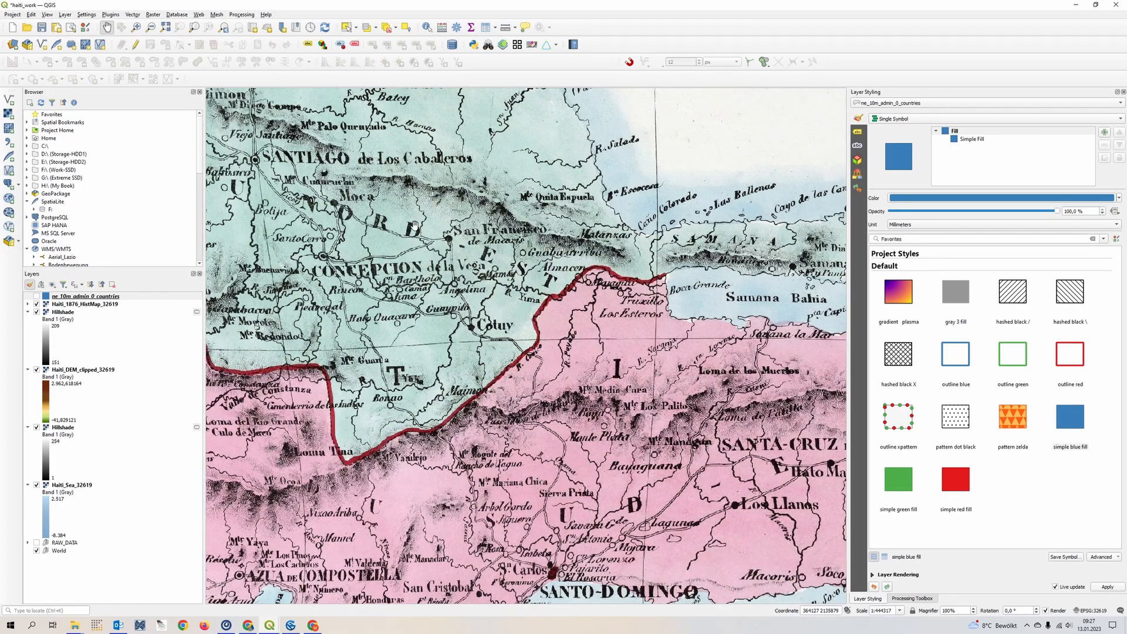
pyautogui.moveTo(414, 225); pyautogui.dragTo(805, 474)
pyautogui.moveTo(324, 365); pyautogui.dragTo(500, 365)
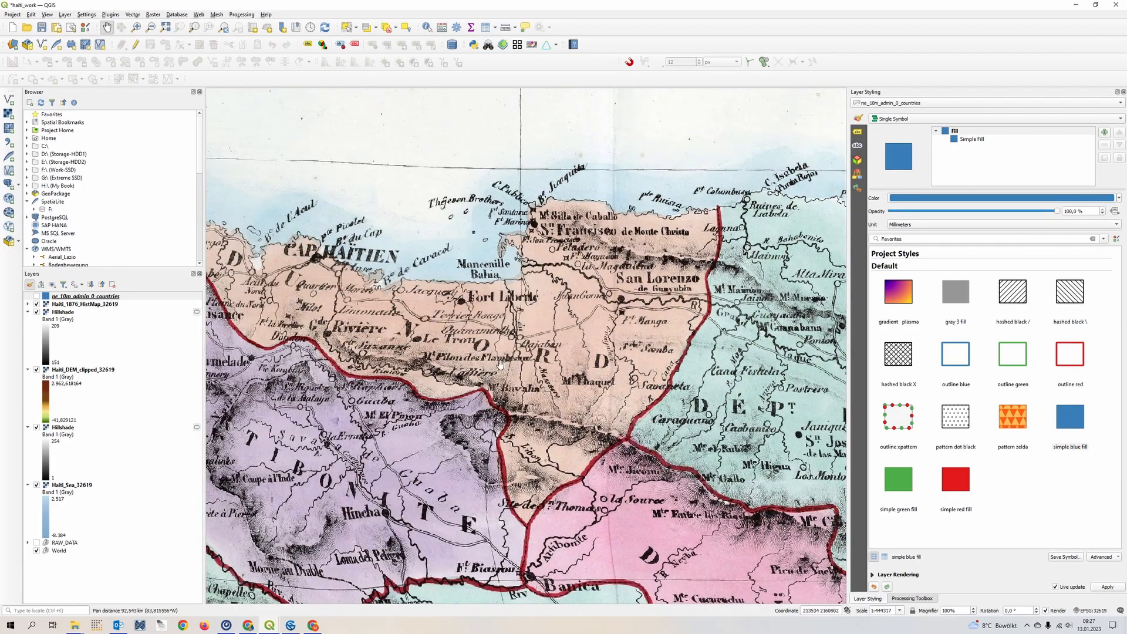
pyautogui.scroll(1, 557, 252)
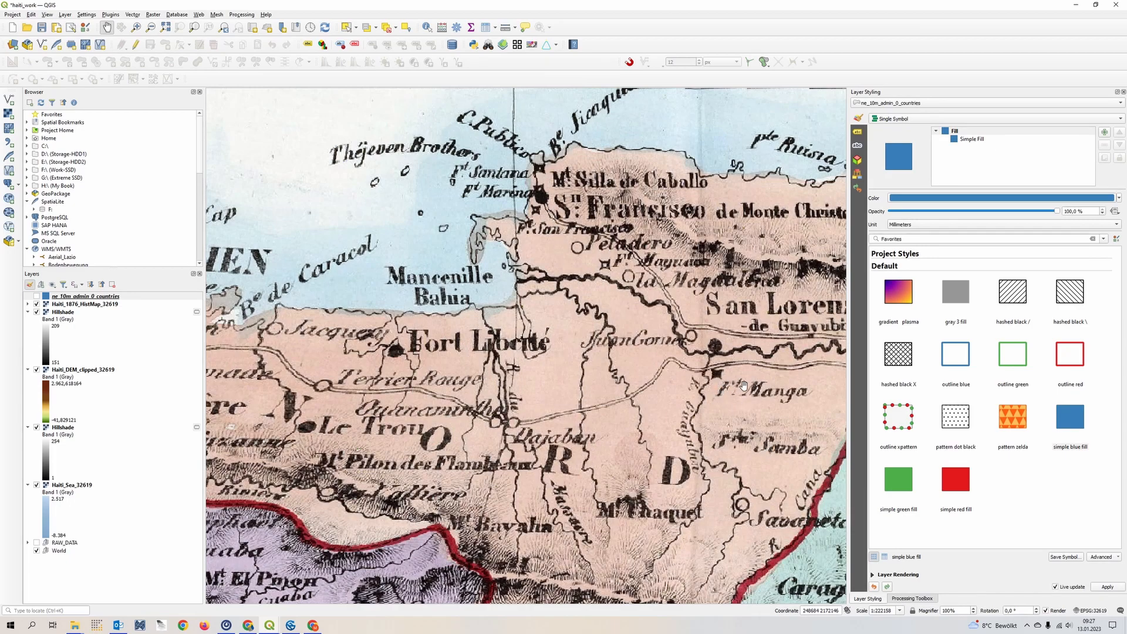
pyautogui.scroll(-2, 688, 395)
pyautogui.moveTo(690, 397); pyautogui.dragTo(429, 95)
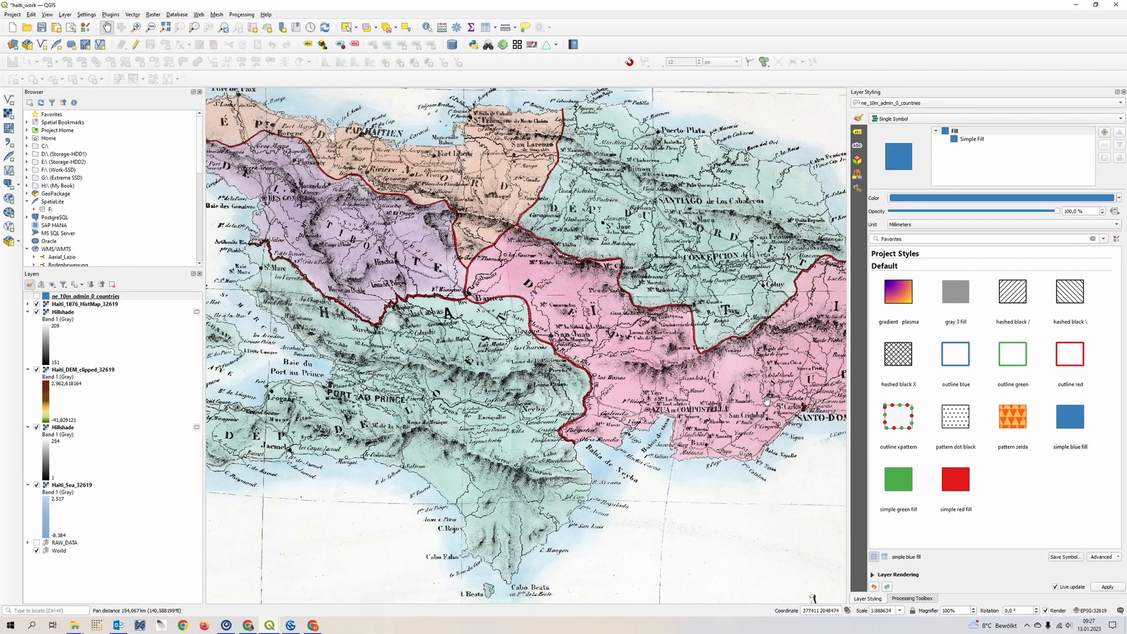
pyautogui.scroll(2, 767, 400)
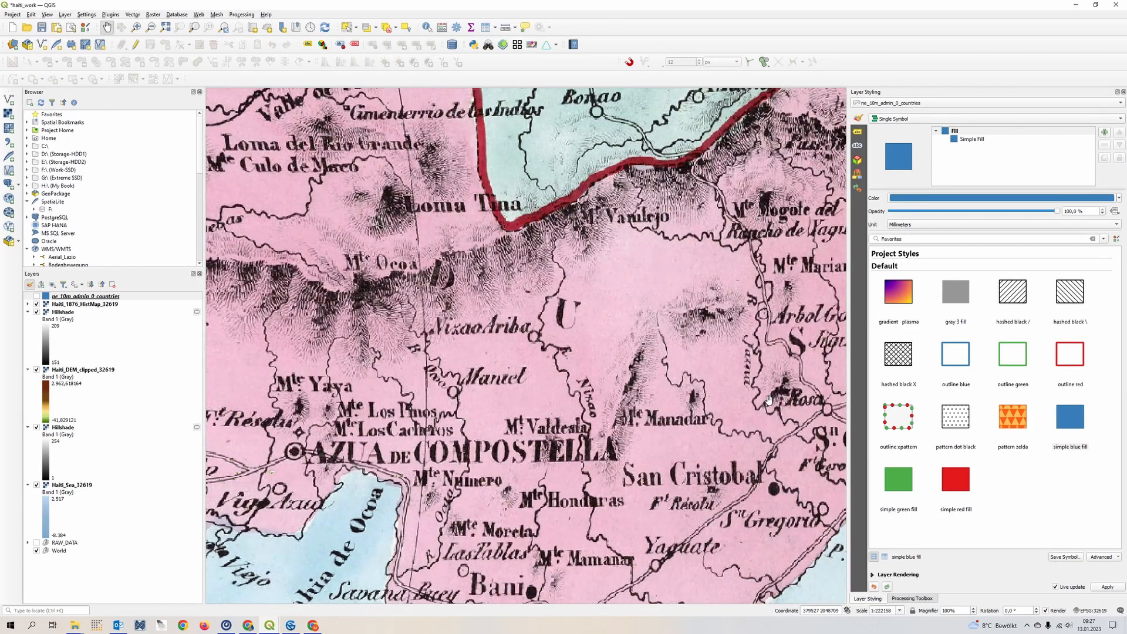
pyautogui.moveTo(447, 210); pyautogui.dragTo(682, 365)
pyautogui.scroll(-2, 682, 365)
pyautogui.scroll(2, 587, 370)
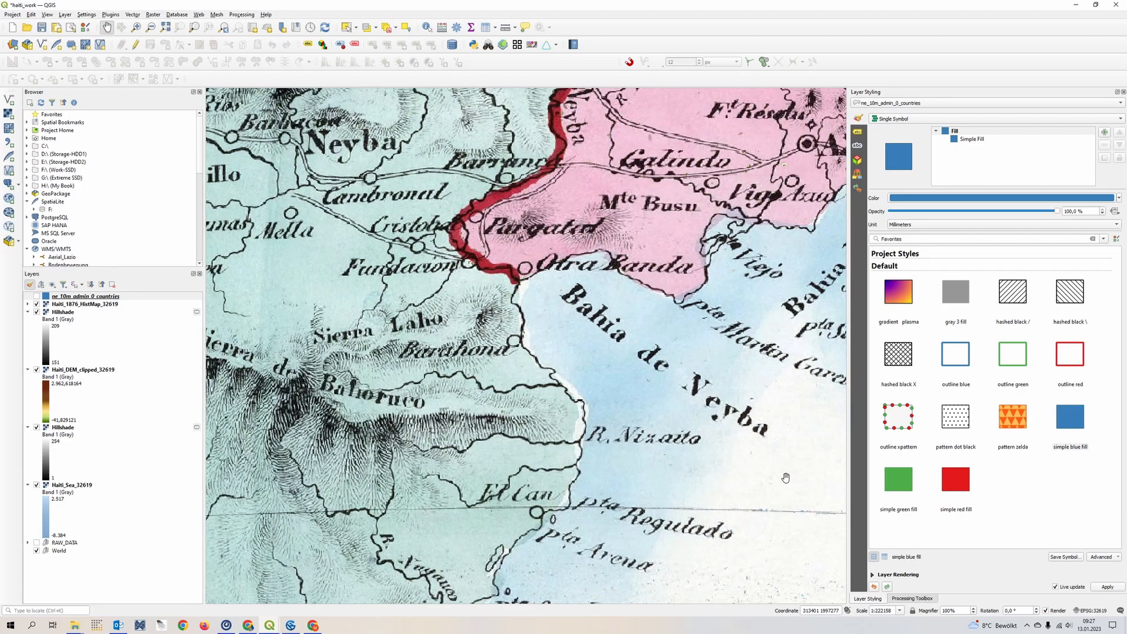
pyautogui.scroll(-2, 785, 477)
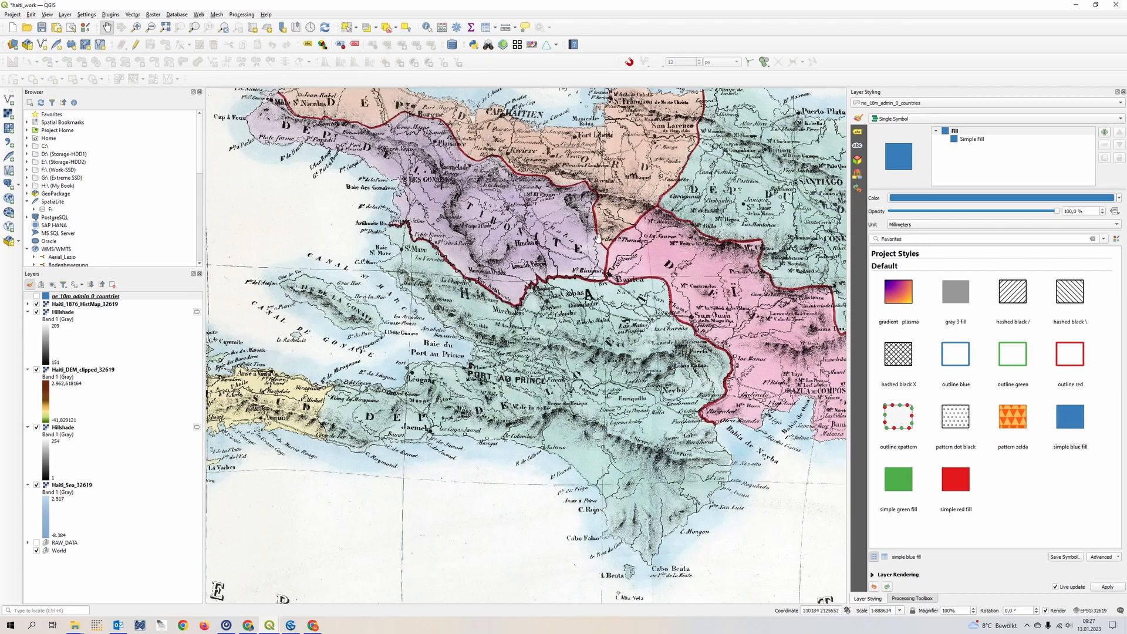
# Read the settlement categories in the historical map's legend and compare them with the symbols on the island
pyautogui.moveTo(787, 520); pyautogui.dragTo(649, 289)
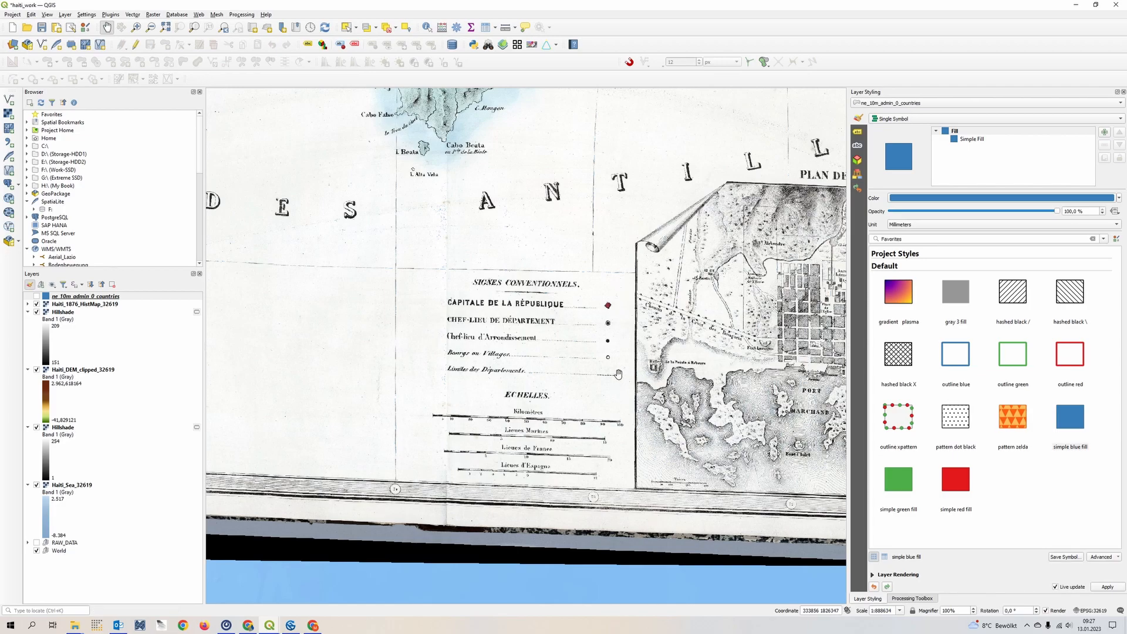
pyautogui.moveTo(390, 152); pyautogui.dragTo(605, 460)
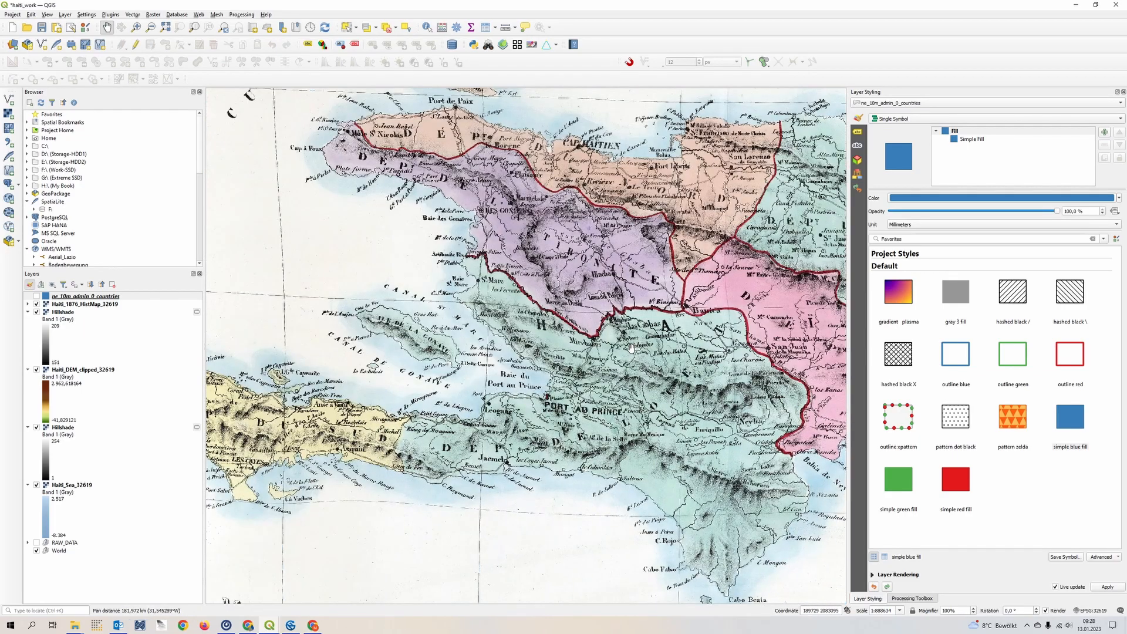
pyautogui.moveTo(844, 385); pyautogui.dragTo(604, 411)
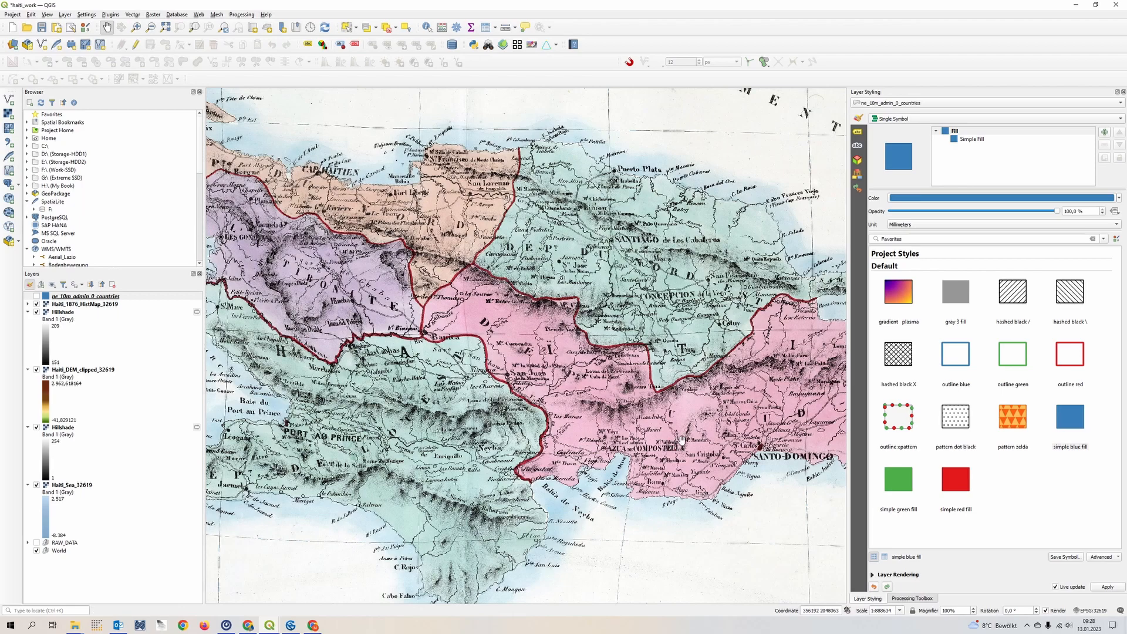
pyautogui.moveTo(434, 240); pyautogui.dragTo(547, 303)
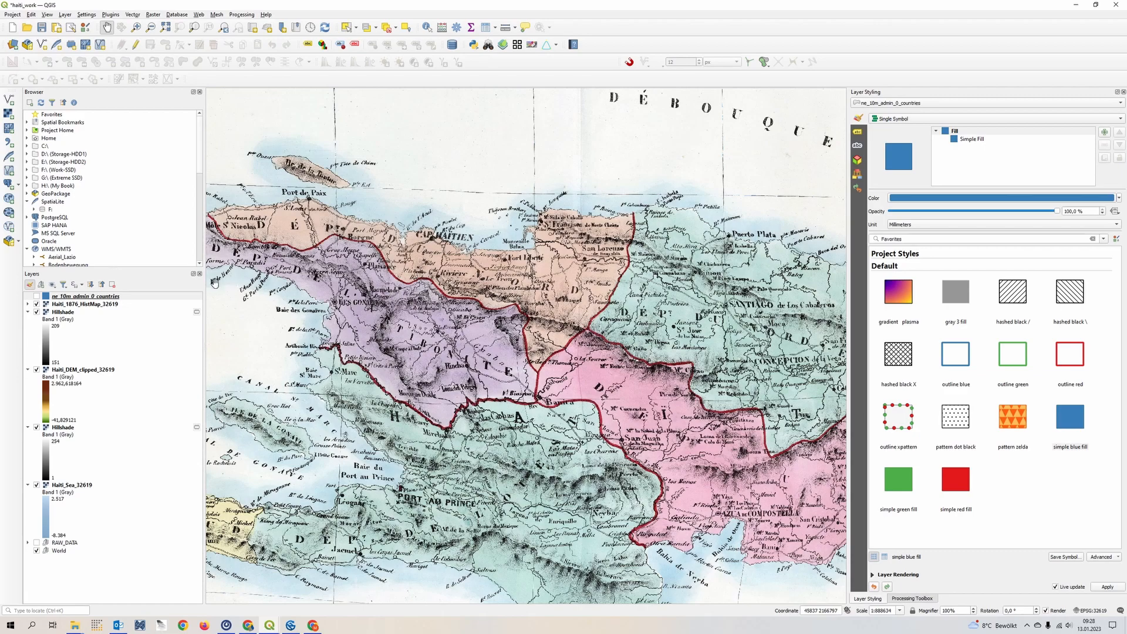
# Start a new GeoPackage layer and browse to the Haiti folder in DigitalTools_Maps_2023 for its database file
pyautogui.click(137, 17)
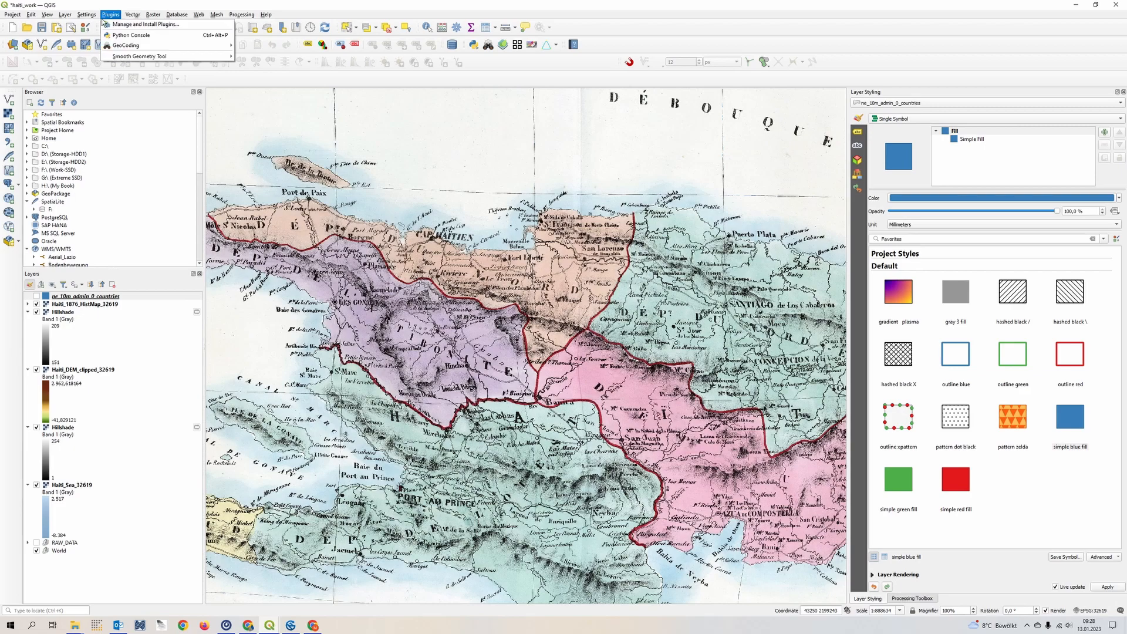
pyautogui.moveTo(66, 15)
pyautogui.moveTo(89, 37)
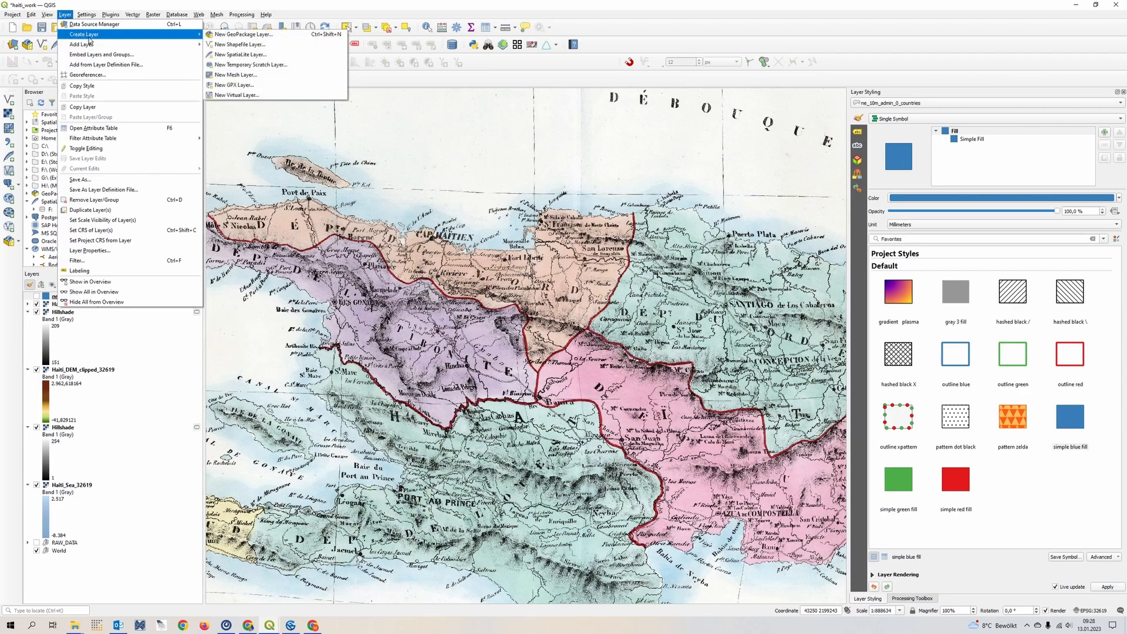
pyautogui.click(243, 34)
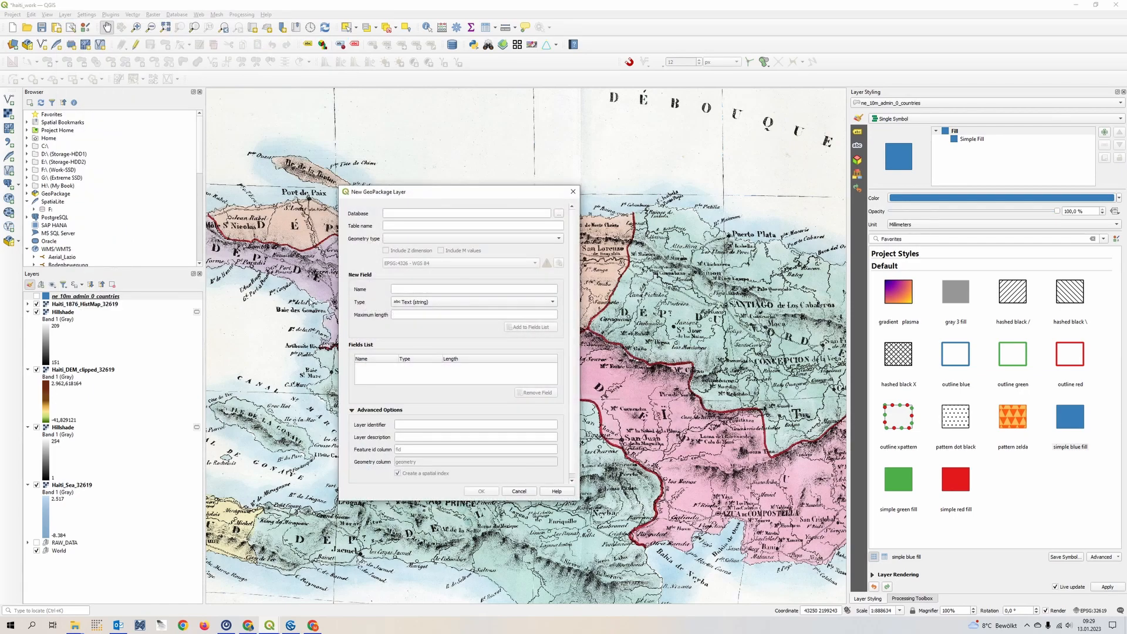
pyautogui.click(558, 214)
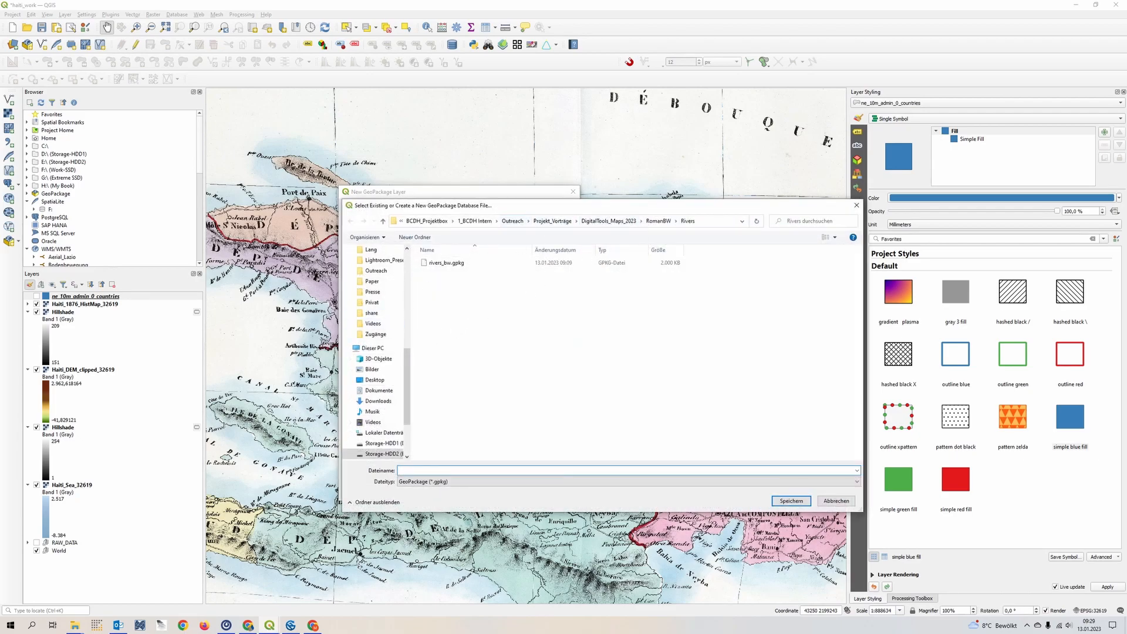
pyautogui.click(608, 220)
pyautogui.doubleClick(590, 270)
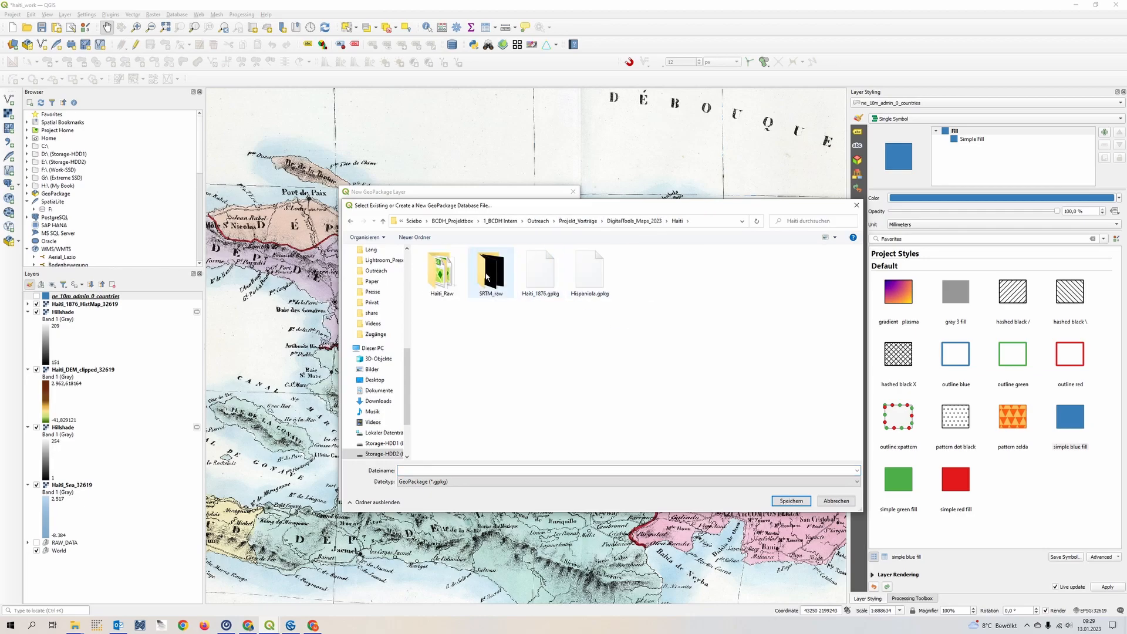
# Create a Haiti_Database folder and save the GeoPackage database inside it as Haiti_Database
pyautogui.click(414, 237)
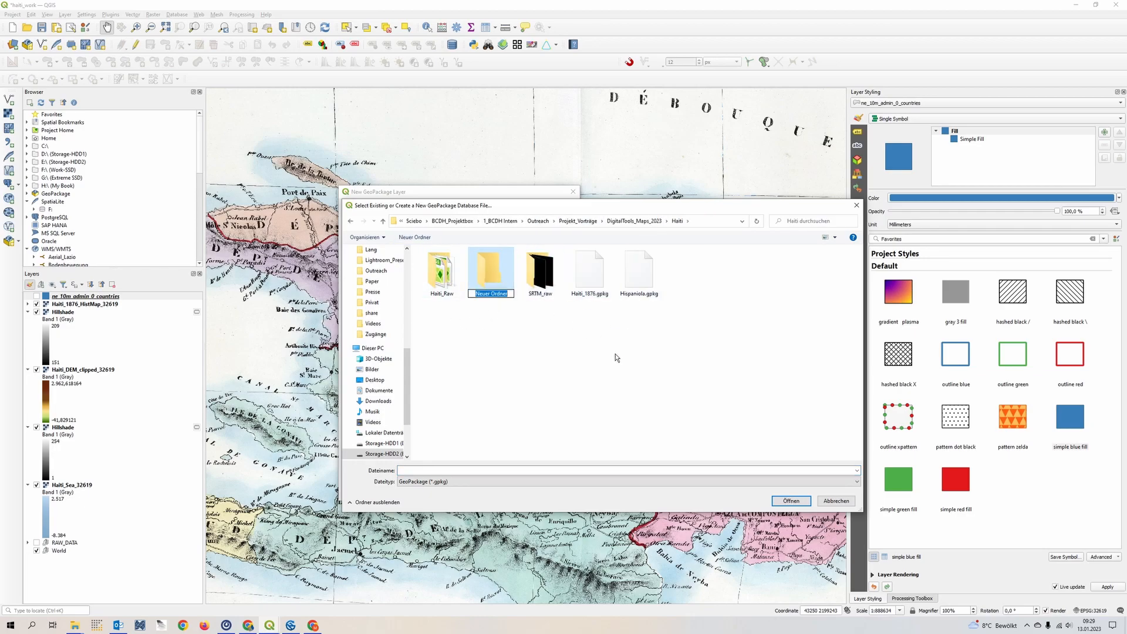
pyautogui.write('Haiti_Database')
pyautogui.press('Return')
pyautogui.press('Return')
pyautogui.click(423, 472)
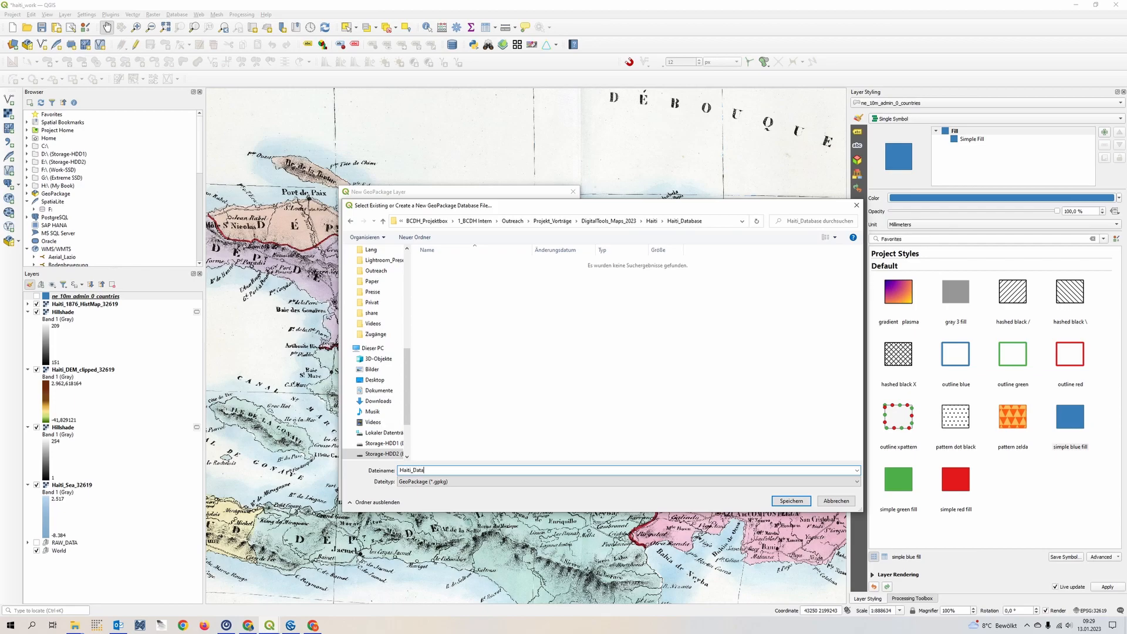
pyautogui.write('ase')
pyautogui.click(791, 501)
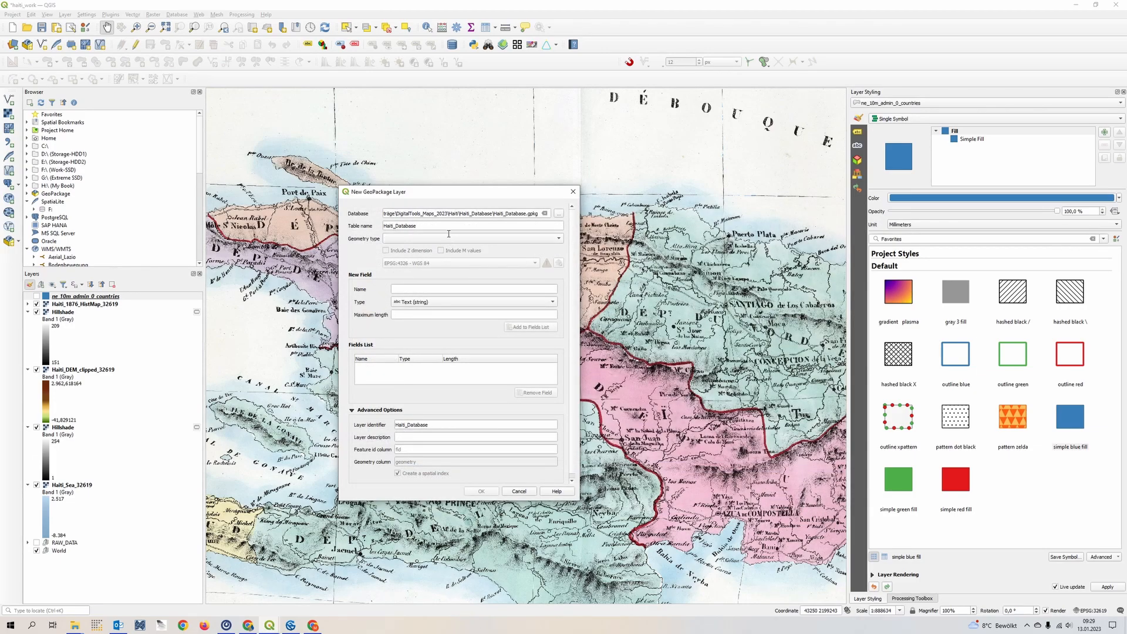
# Name the table settlements and give it Point geometry with the project CRS EPSG:32619 - WGS 84 / UTM zone 19N
pyautogui.moveTo(441, 226); pyautogui.dragTo(343, 233)
pyautogui.write('s')
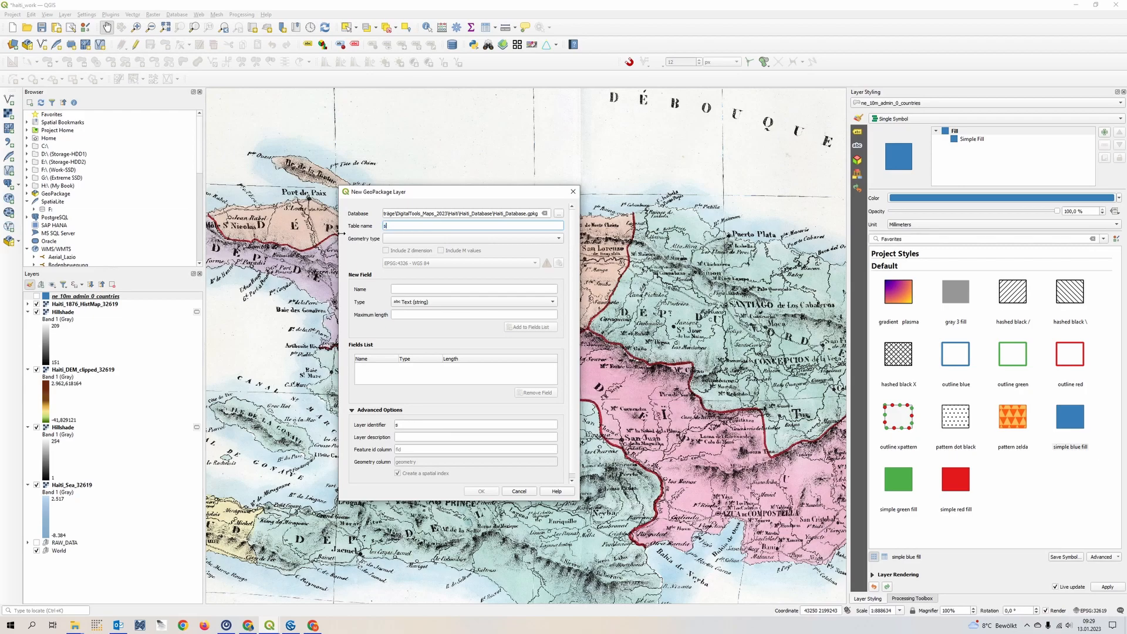
pyautogui.write('ettlements')
pyautogui.click(548, 239)
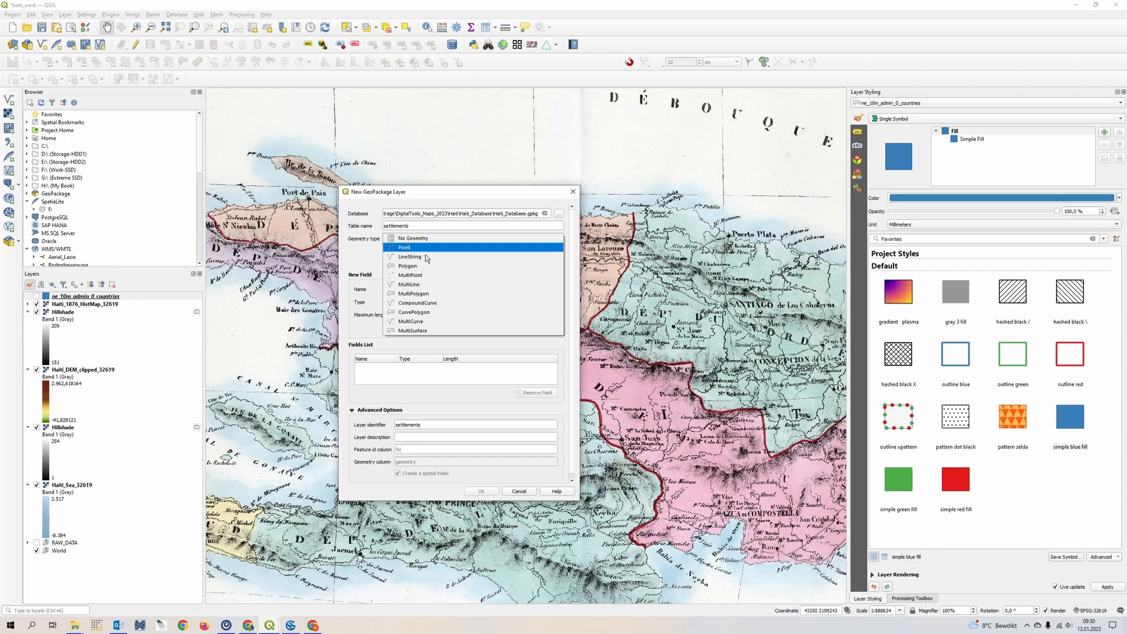
pyautogui.press('Return')
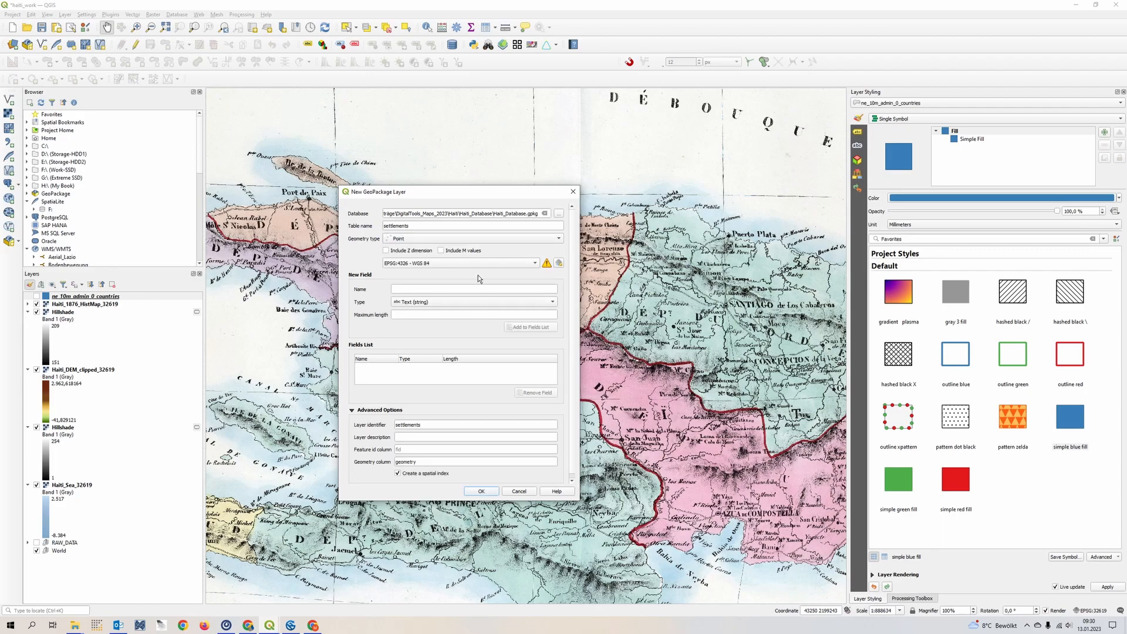
pyautogui.click(507, 267)
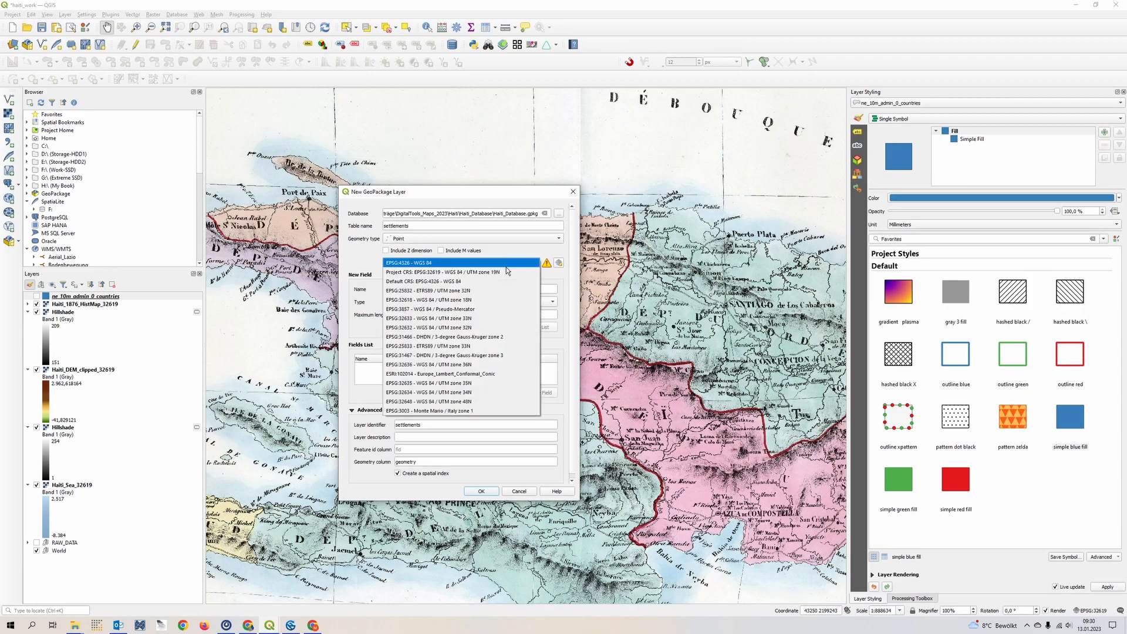
pyautogui.click(507, 273)
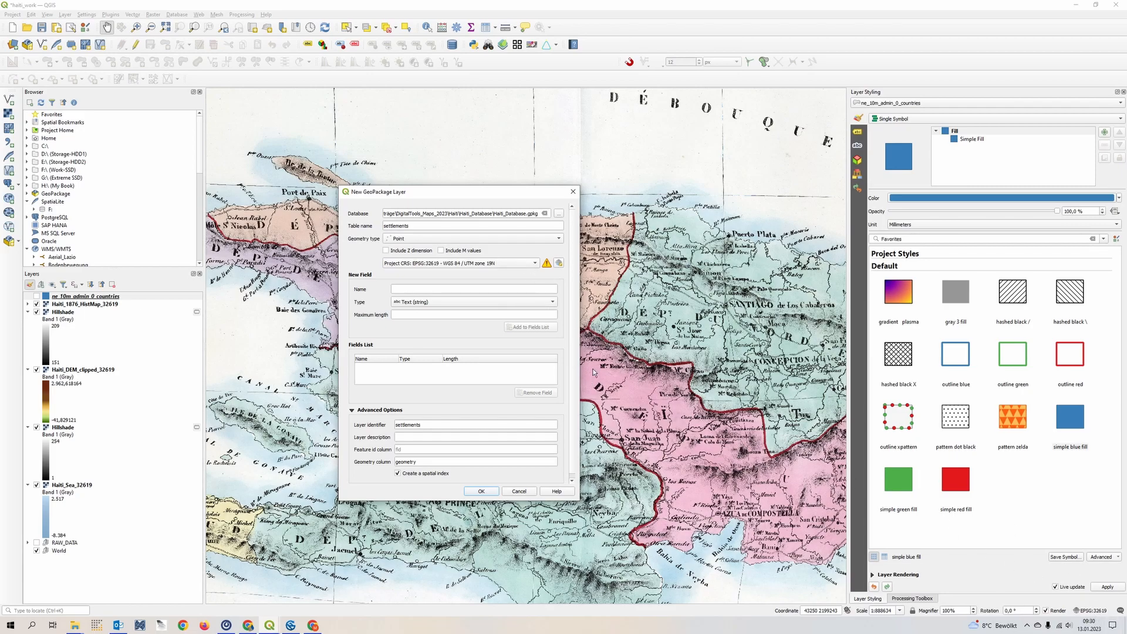
# Add a text field called Name with a maximum length of 35 to the layer's fields
pyautogui.click(435, 293)
pyautogui.write('S')
pyautogui.press('BackSpace')
pyautogui.write('Name')
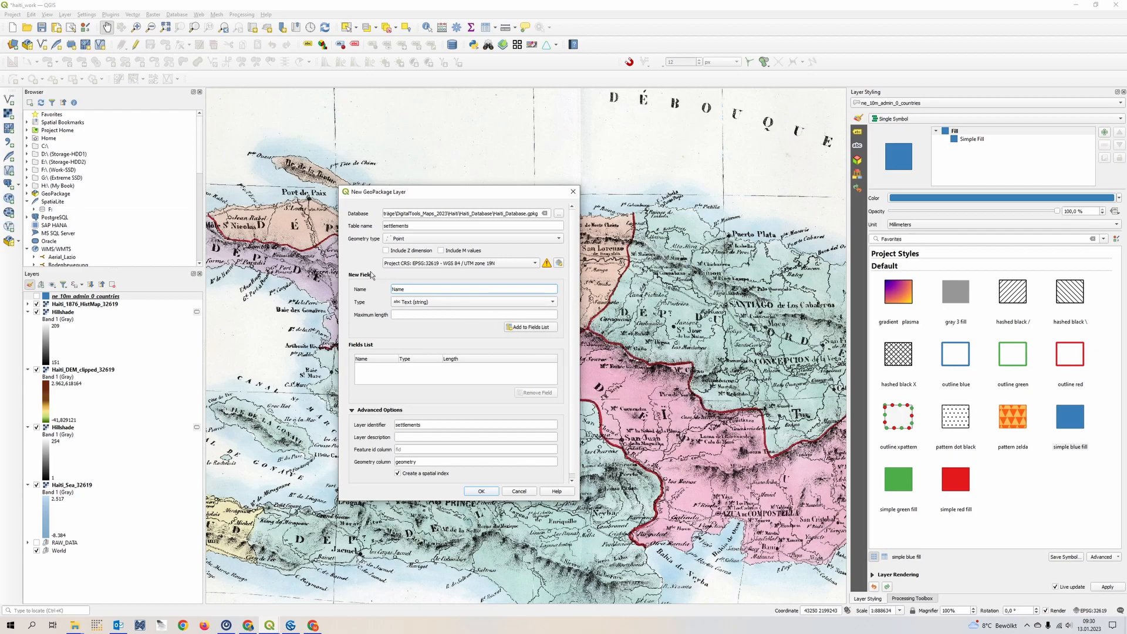
pyautogui.click(425, 314)
pyautogui.click(528, 327)
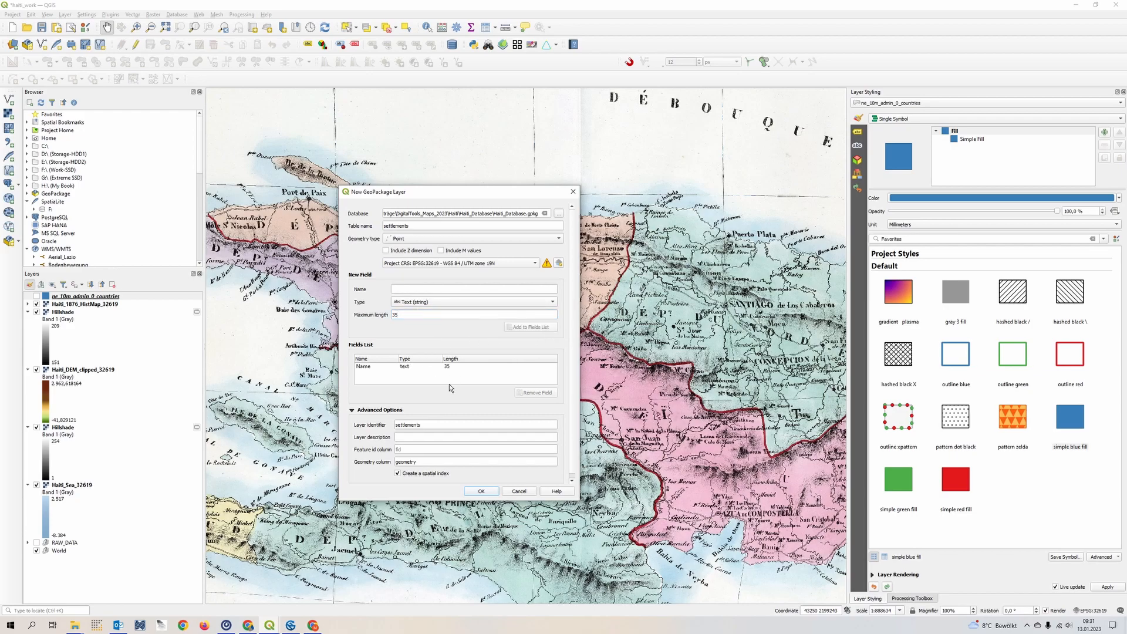
# Add a 32-bit integer field called Settlement_type to the settlements layer's fields
pyautogui.click(460, 289)
pyautogui.write('Settlement_ytpe')
pyautogui.press('BackSpace')
pyautogui.press('BackSpace')
pyautogui.press('BackSpace')
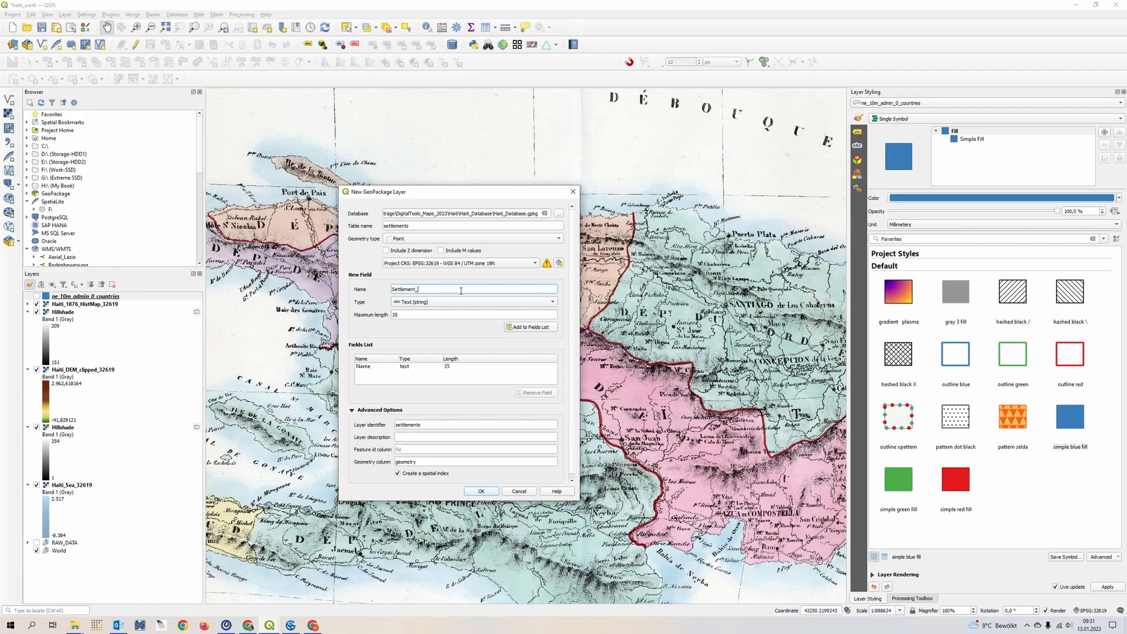
pyautogui.write('pe')
pyautogui.click(431, 302)
pyautogui.click(454, 318)
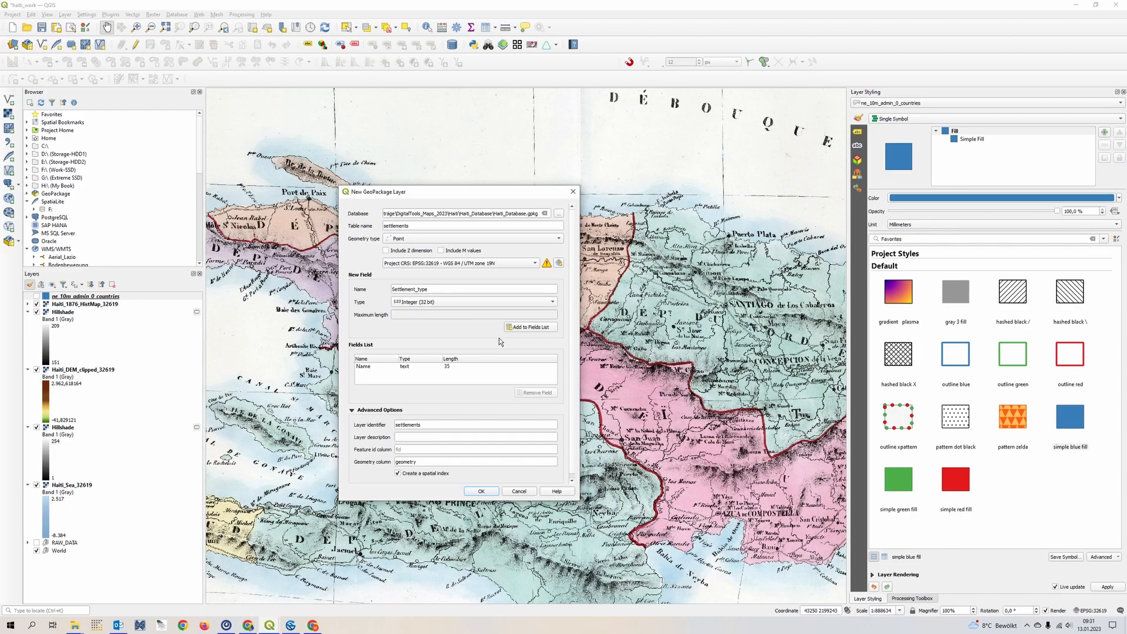
pyautogui.click(537, 331)
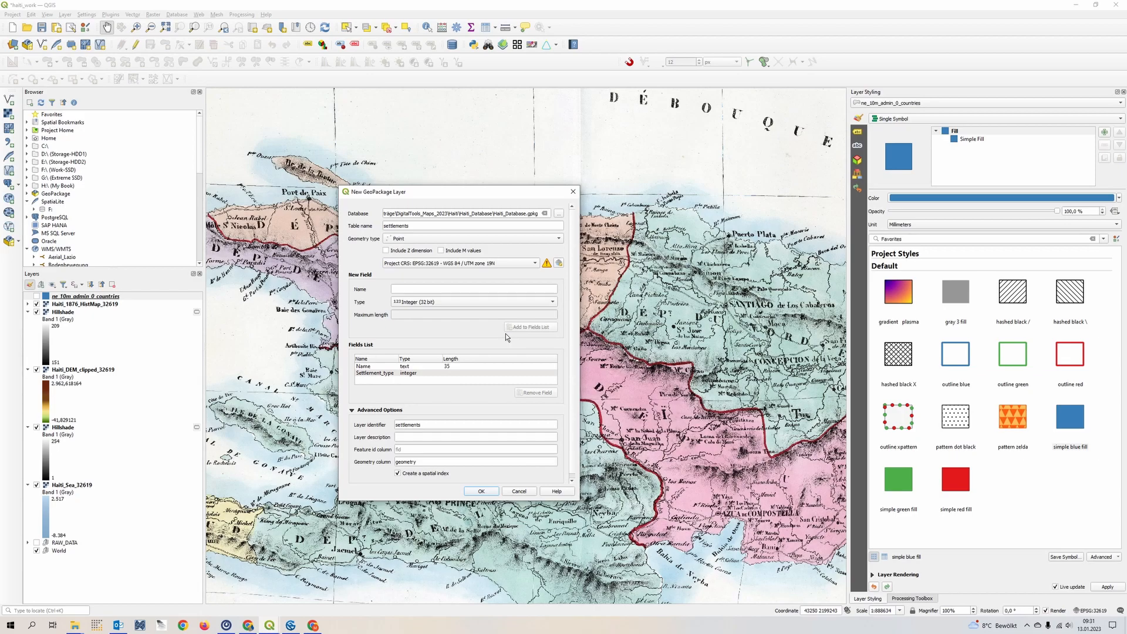
# Add an integer field called Population and create the settlements layer
pyautogui.click(451, 289)
pyautogui.write('Population')
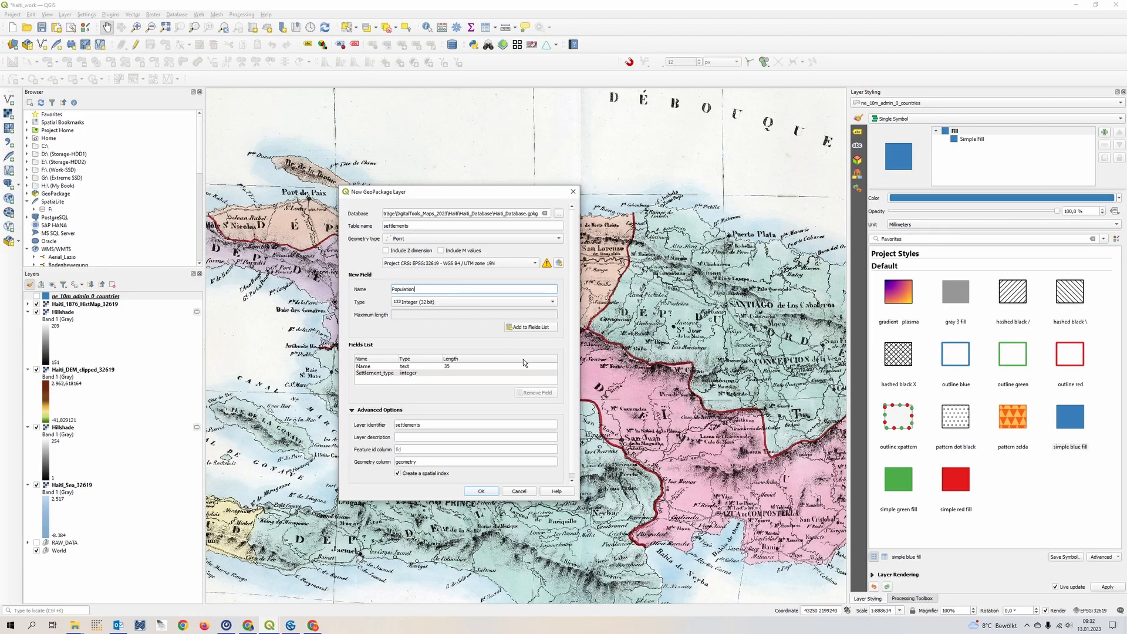
pyautogui.click(517, 328)
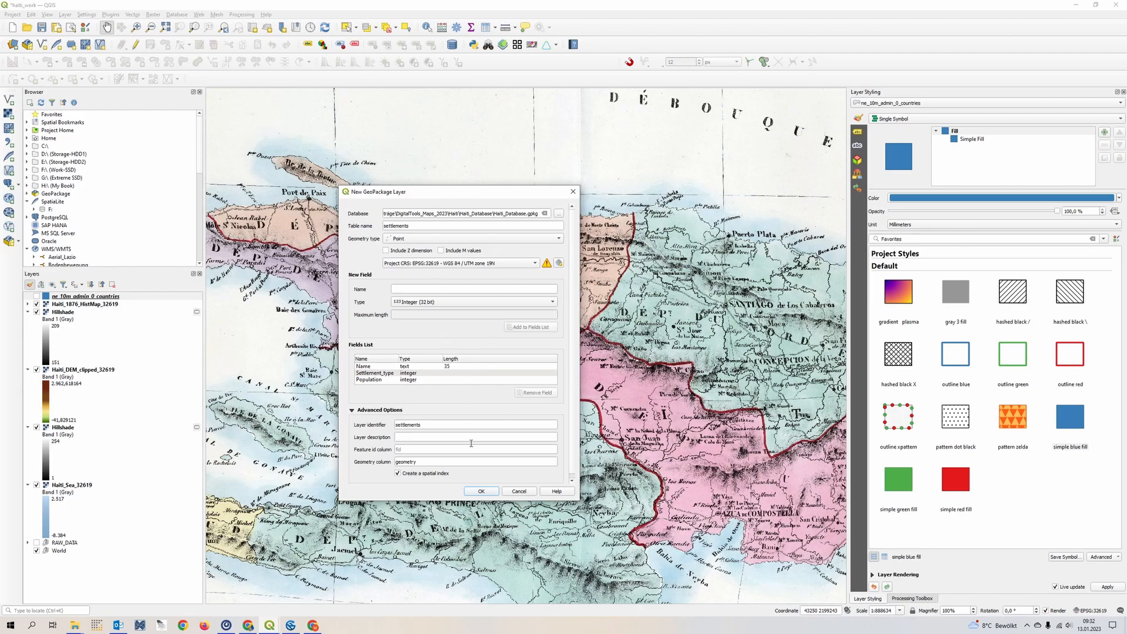
pyautogui.click(481, 491)
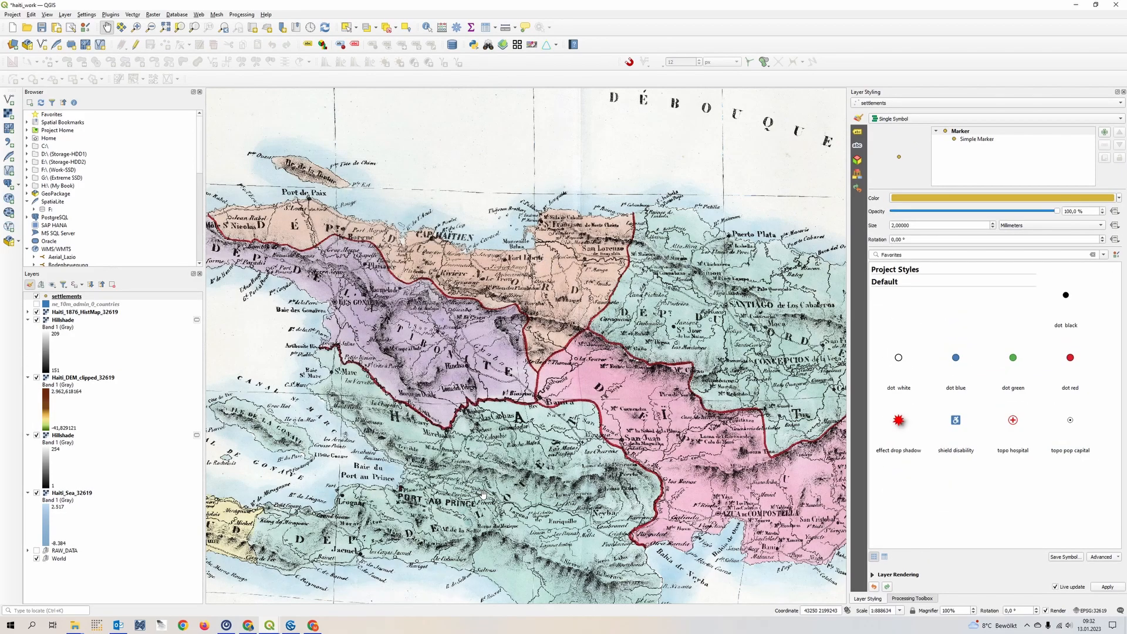
# Bring the historical map's Signes conventionnels legend into view and start another GeoPackage layer in the existing Haiti_Database.gpkg
pyautogui.moveTo(614, 347); pyautogui.dragTo(495, 165)
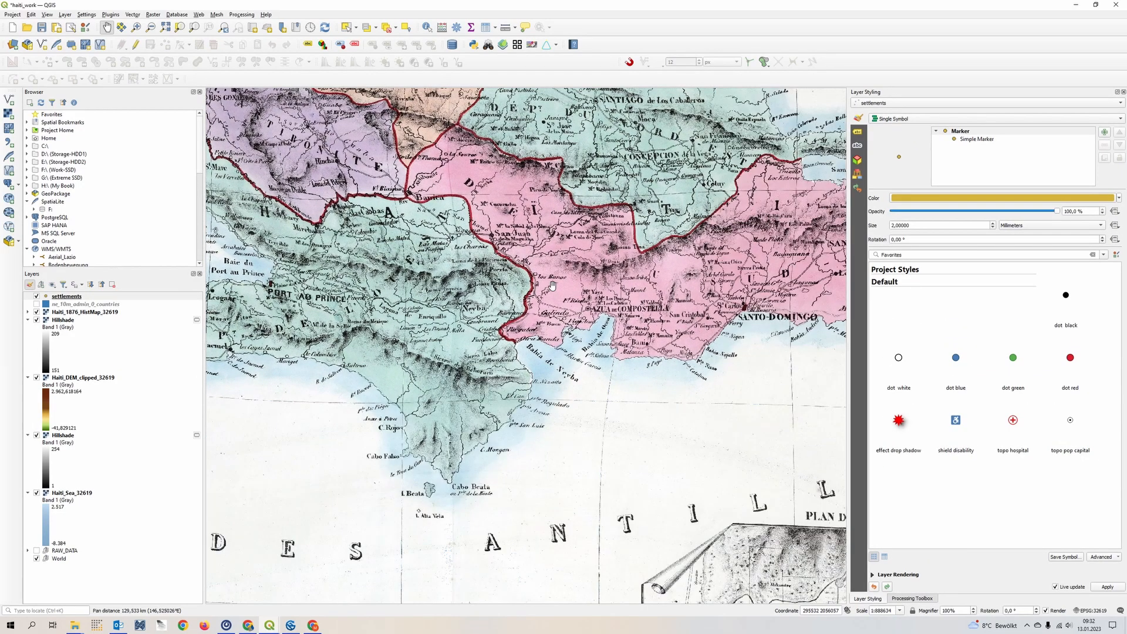
pyautogui.moveTo(596, 434); pyautogui.dragTo(567, 374)
pyautogui.scroll(-1, 535, 288)
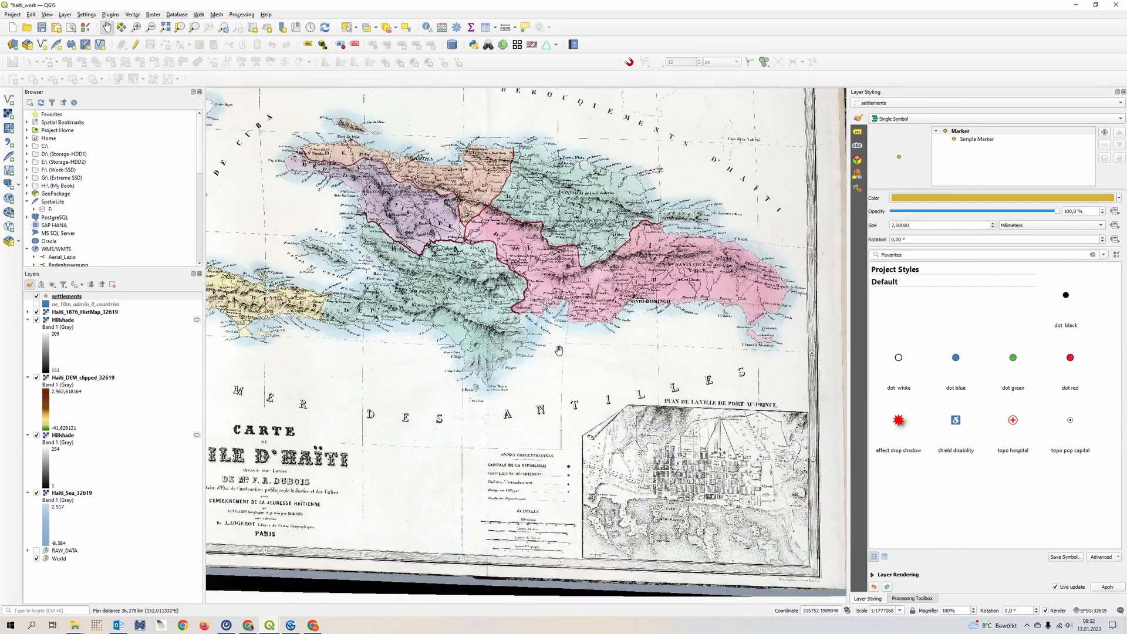
pyautogui.moveTo(535, 288); pyautogui.dragTo(535, 155)
pyautogui.scroll(2, 634, 372)
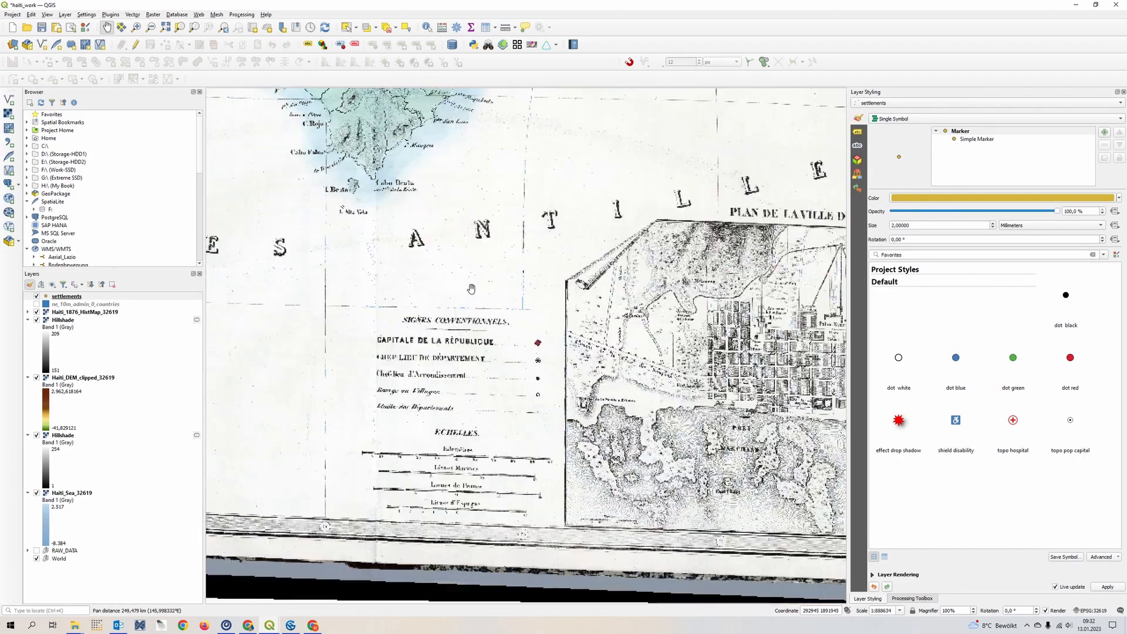
pyautogui.moveTo(429, 342); pyautogui.dragTo(461, 313)
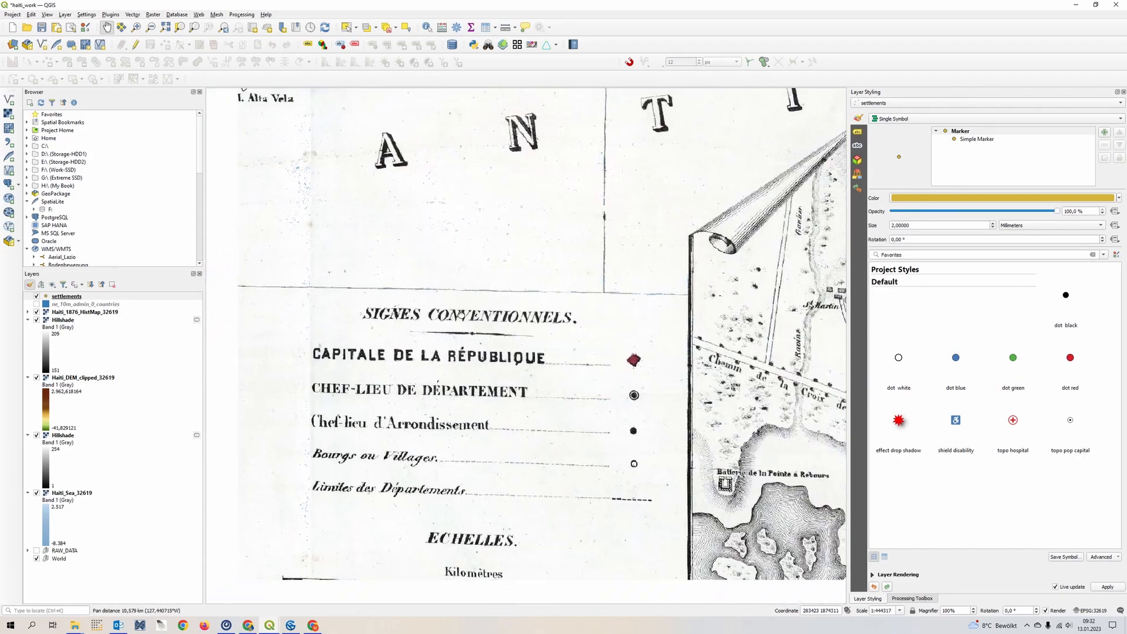
pyautogui.click(133, 14)
pyautogui.moveTo(65, 14)
pyautogui.moveTo(118, 35)
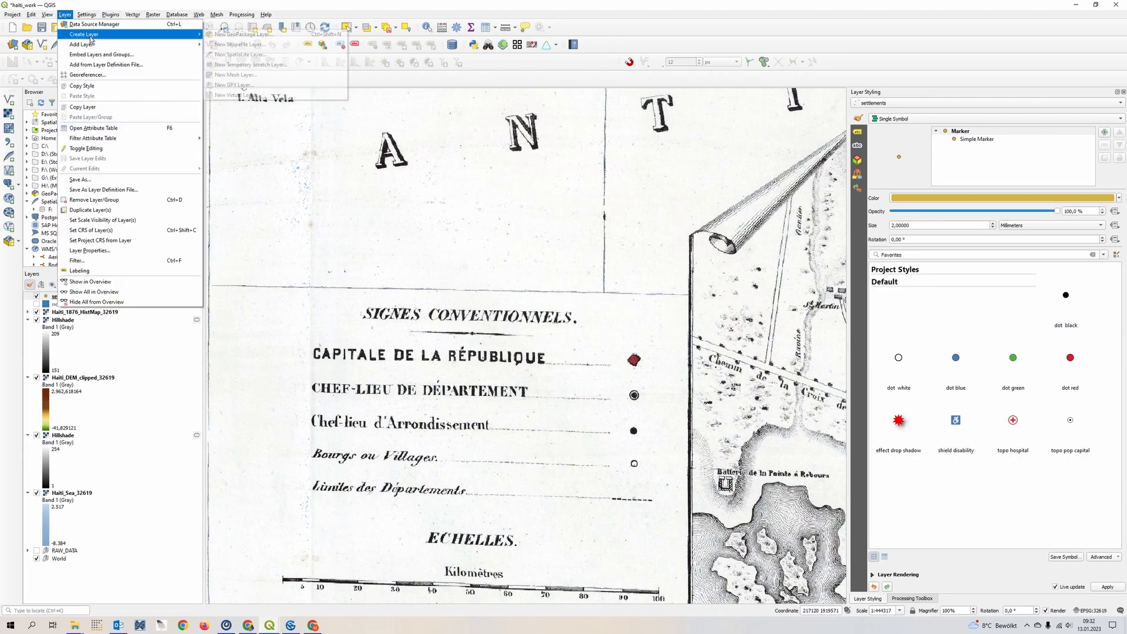
pyautogui.click(245, 36)
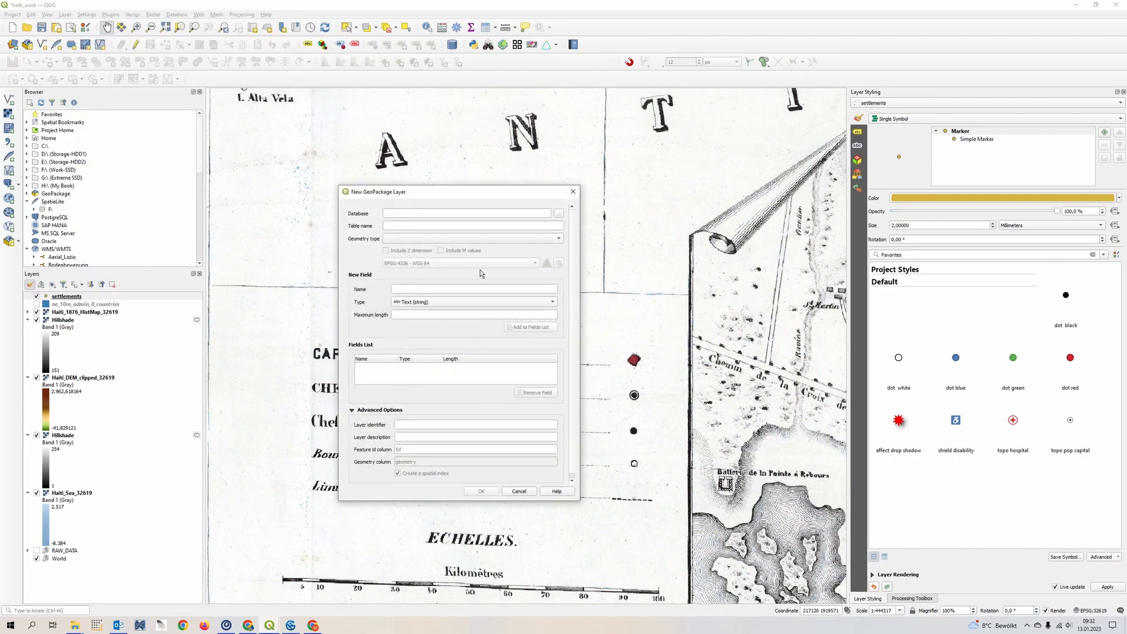
pyautogui.click(559, 213)
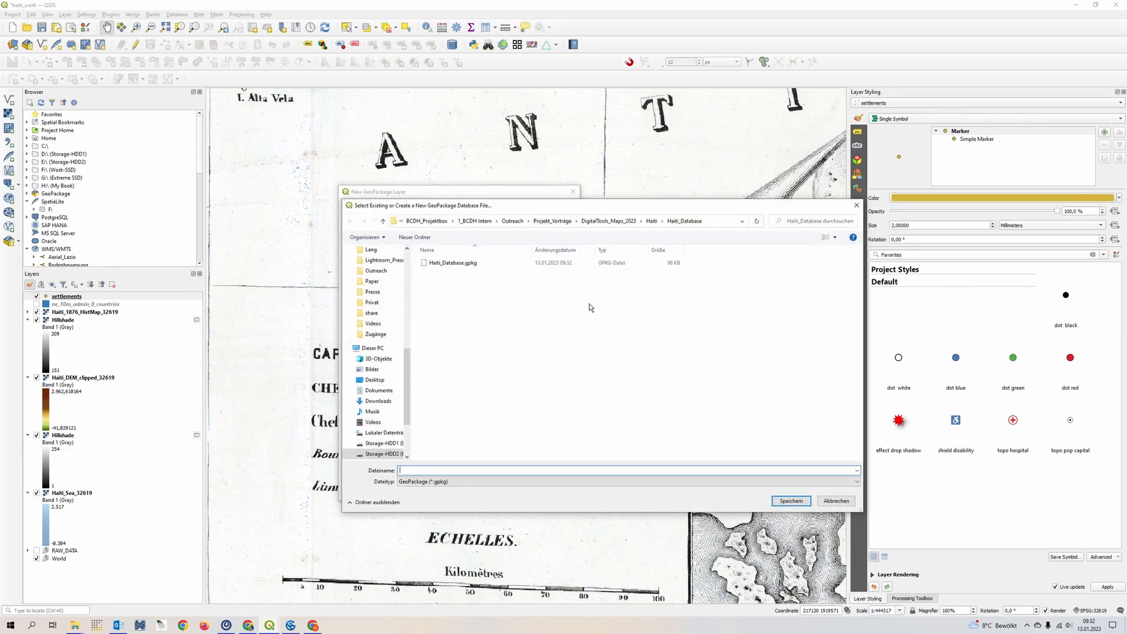
pyautogui.doubleClick(497, 268)
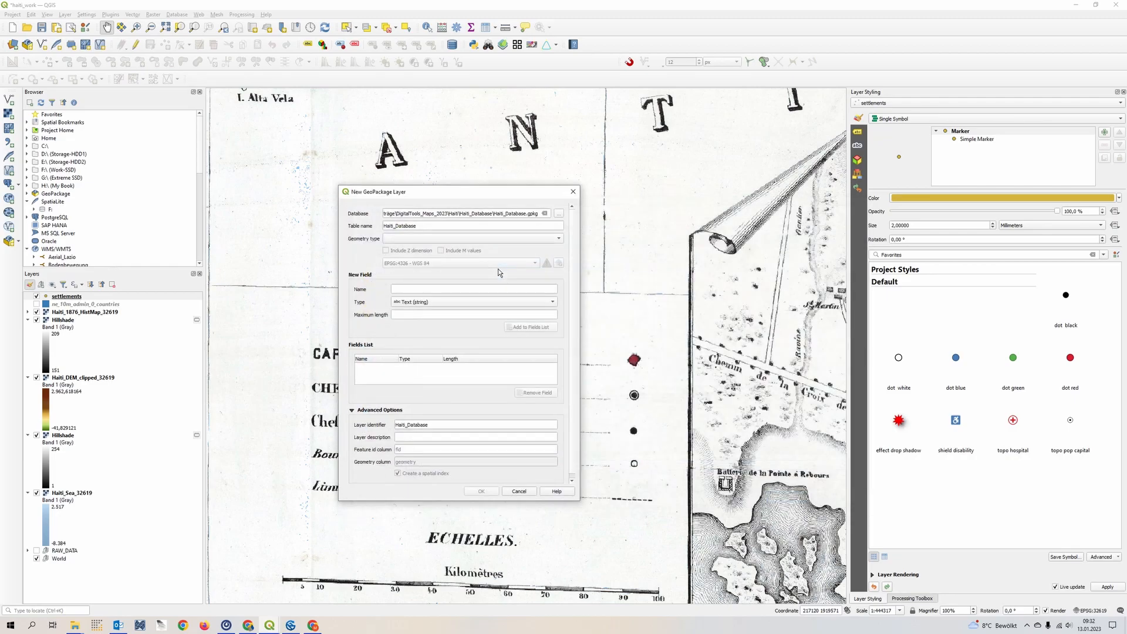
# Name the new table Settlement_type and set its geometry type to No Geometry
pyautogui.doubleClick(446, 230)
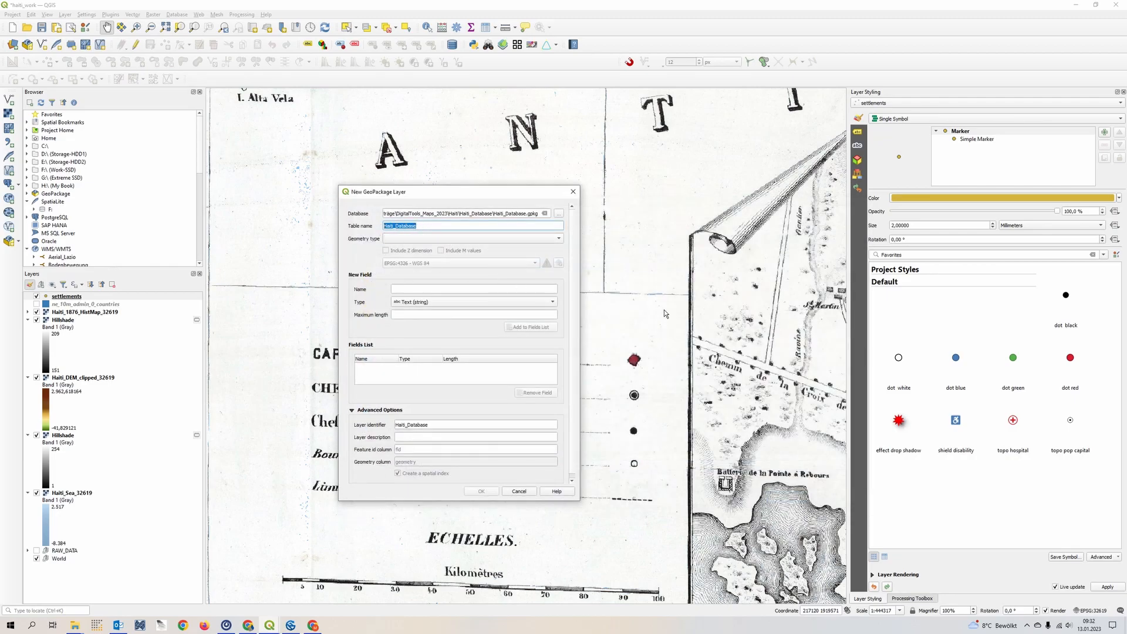
pyautogui.write('Settlement_type')
pyautogui.click(548, 239)
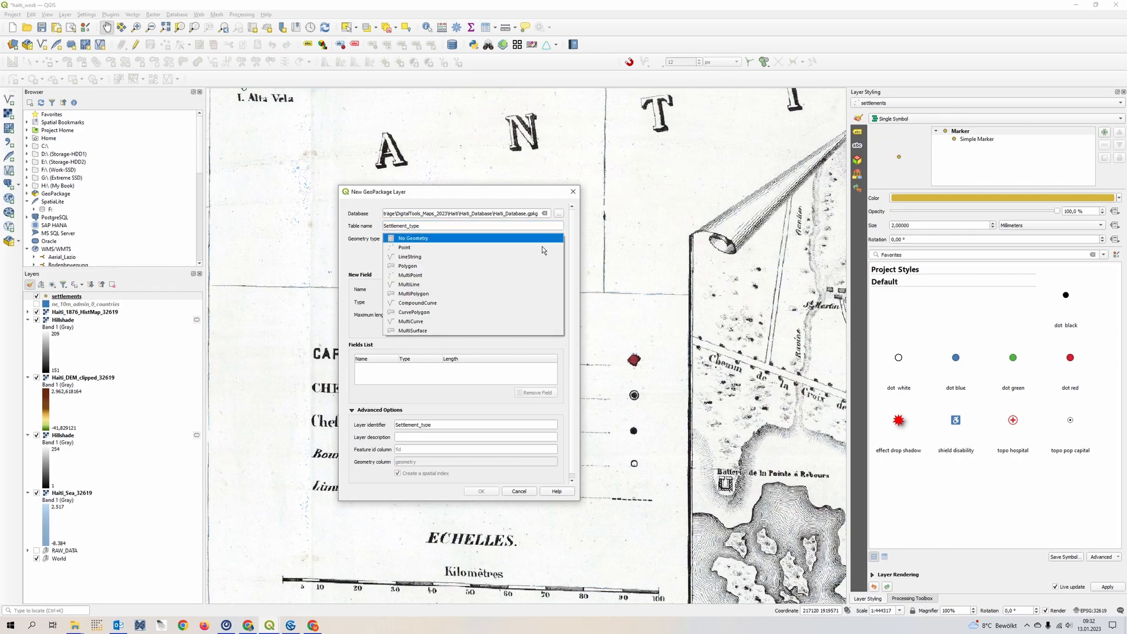
pyautogui.click(541, 244)
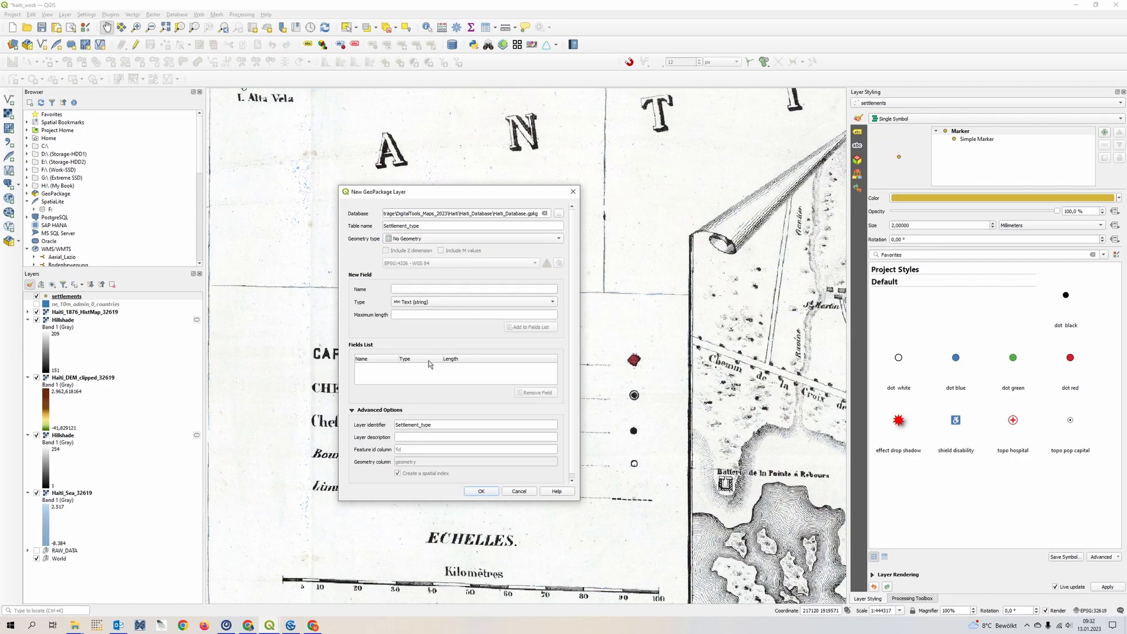
# Add a text field called Settlement_type and create the table as a new layer in the existing database without overwriting it
pyautogui.click(423, 290)
pyautogui.write('Settlement_type')
pyautogui.click(546, 329)
pyautogui.click(488, 495)
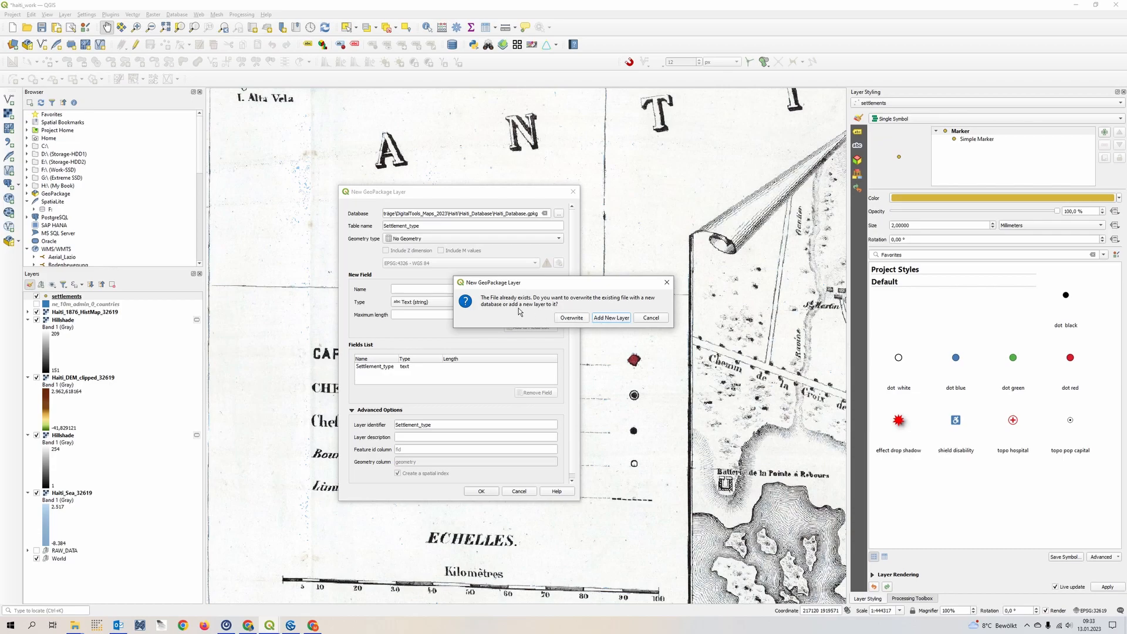
pyautogui.click(610, 317)
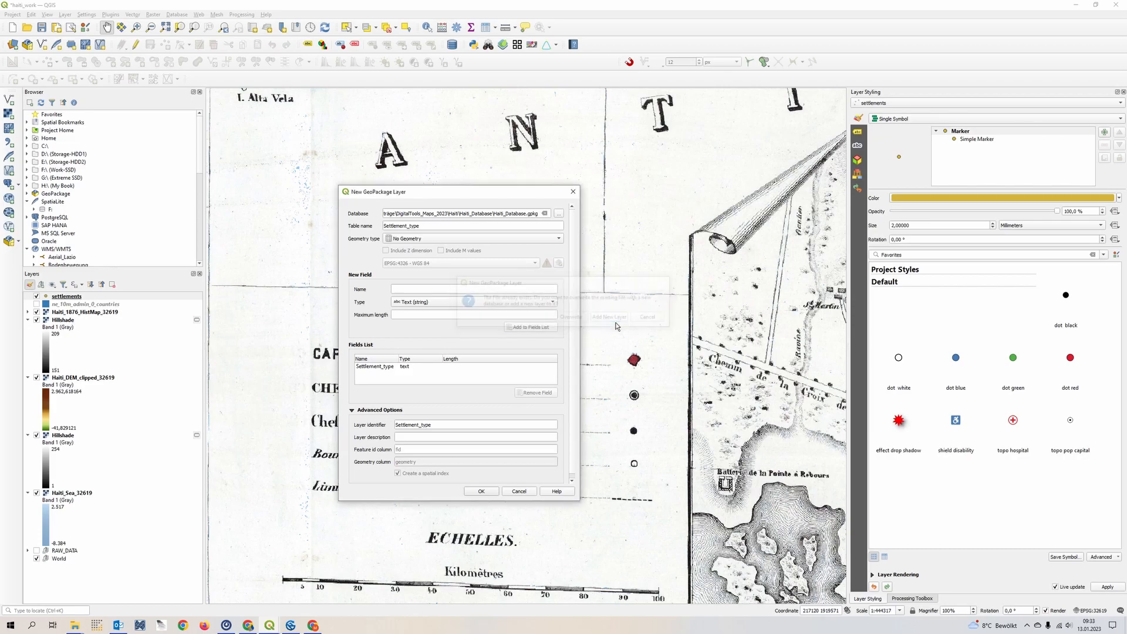
# Open the Settlement_type attribute table beside the map's legend and turn on editing for it
pyautogui.scroll(-1, 551, 442)
pyautogui.scroll(-1, 545, 460)
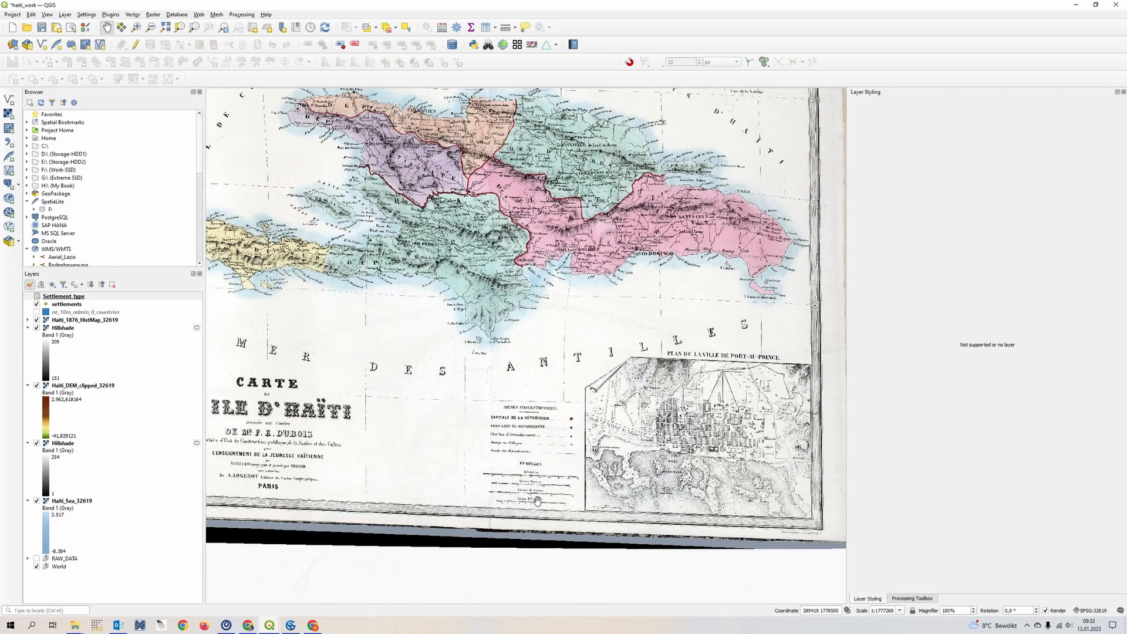
pyautogui.scroll(2, 514, 475)
pyautogui.moveTo(573, 328); pyautogui.dragTo(510, 363)
pyautogui.scroll(1, 509, 363)
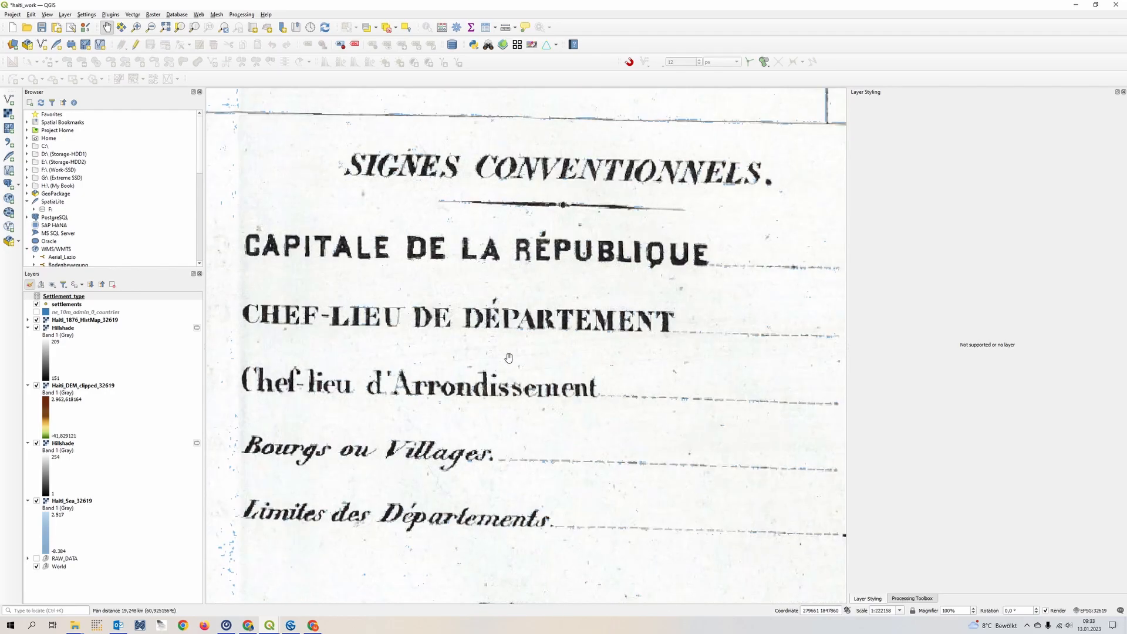
pyautogui.scroll(-1, 508, 359)
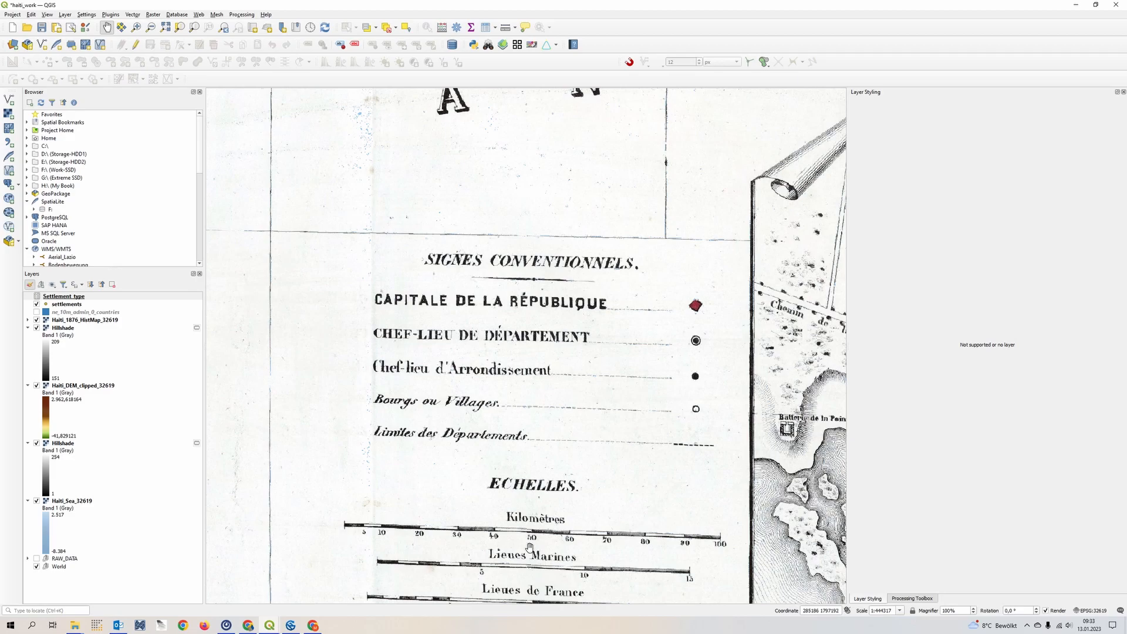
pyautogui.rightClick(60, 300)
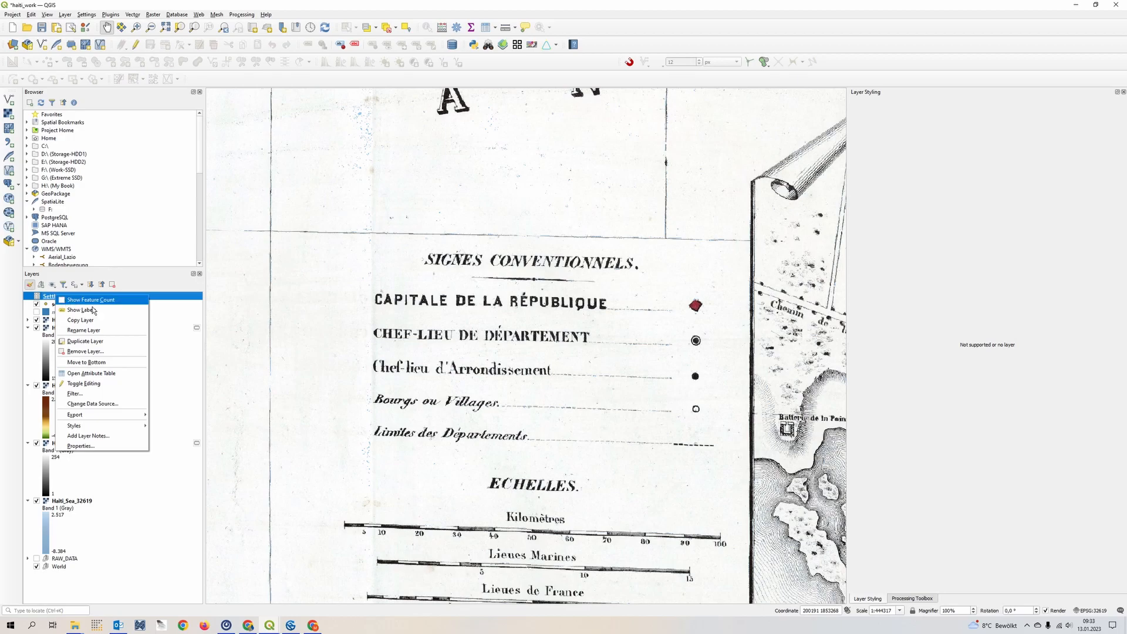
pyautogui.click(144, 380)
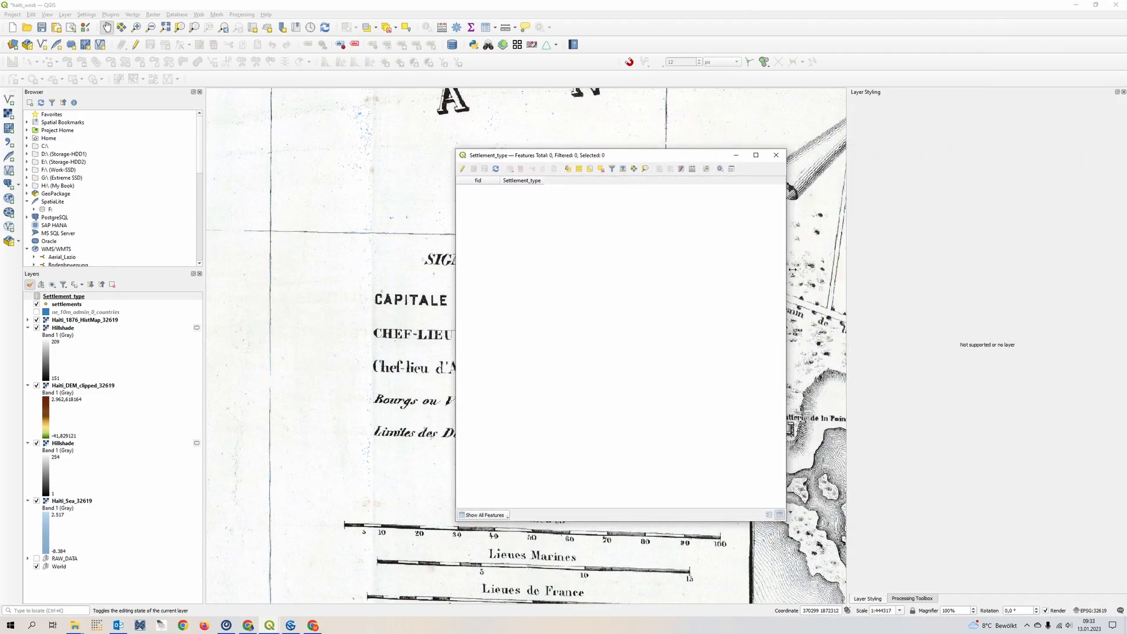
pyautogui.moveTo(619, 160); pyautogui.dragTo(807, 126)
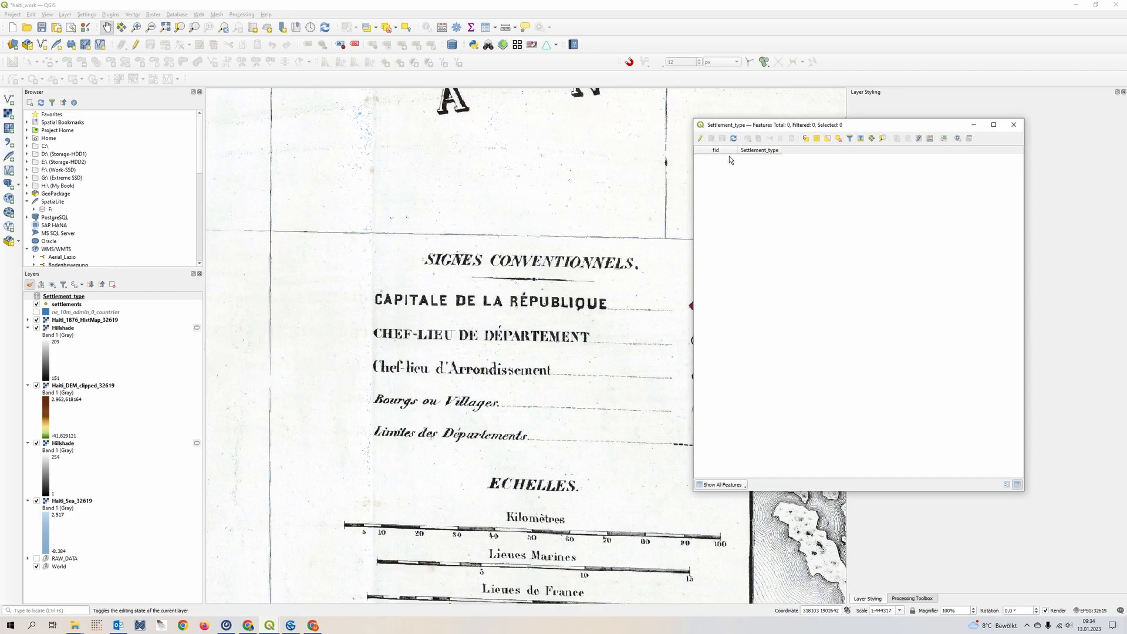
pyautogui.click(700, 138)
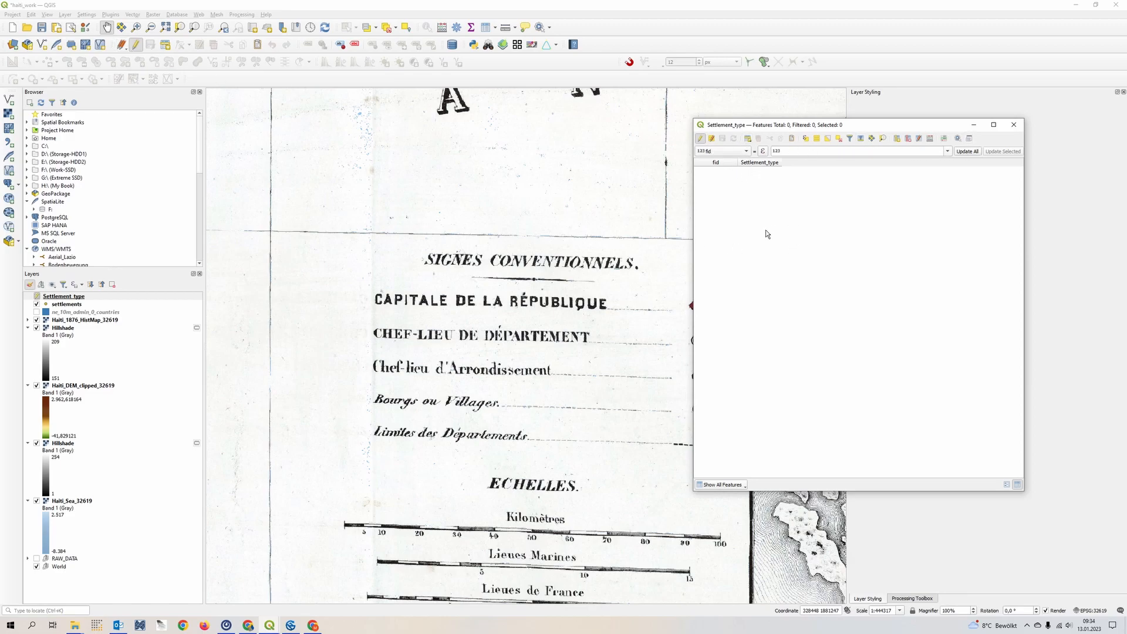
# Add a row to the Settlement_type table with Capitale de la République as its settlement type
pyautogui.click(749, 141)
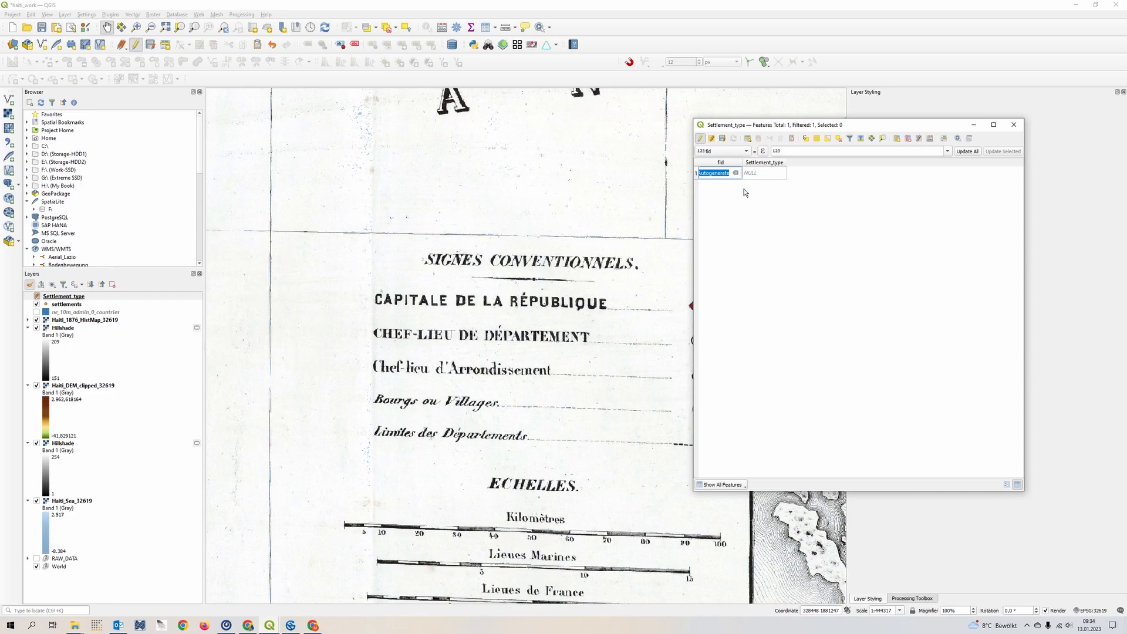
pyautogui.click(775, 176)
pyautogui.write('Capitale de la R')
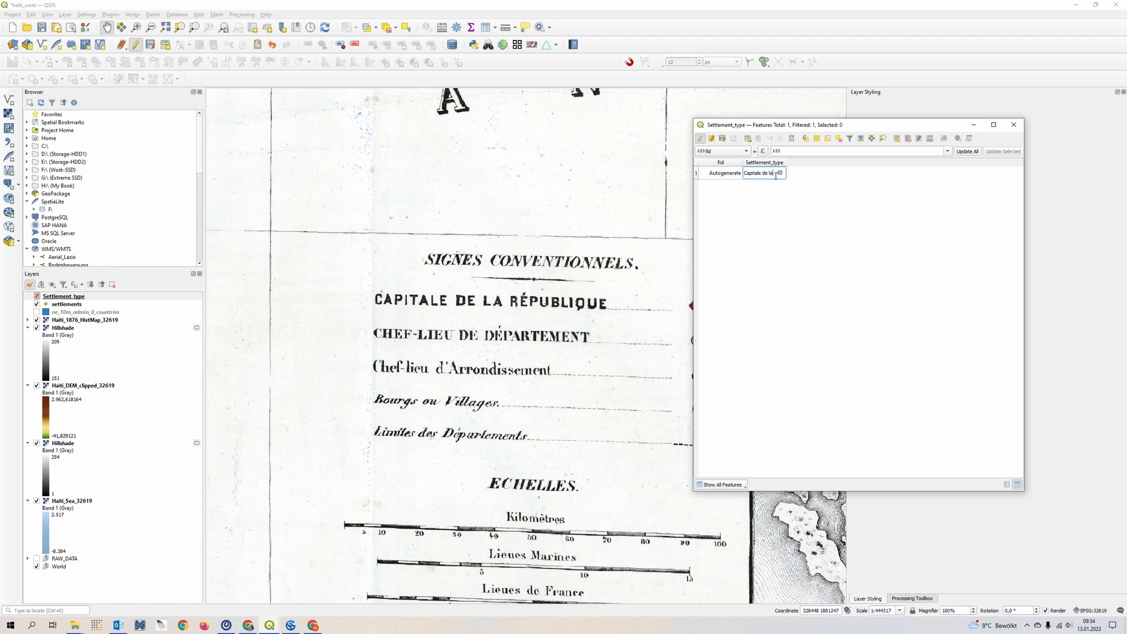
pyautogui.write('e')
pyautogui.press('BackSpace')
pyautogui.write('é')
pyautogui.write('pu')
pyautogui.write('bliqu')
pyautogui.write('e')
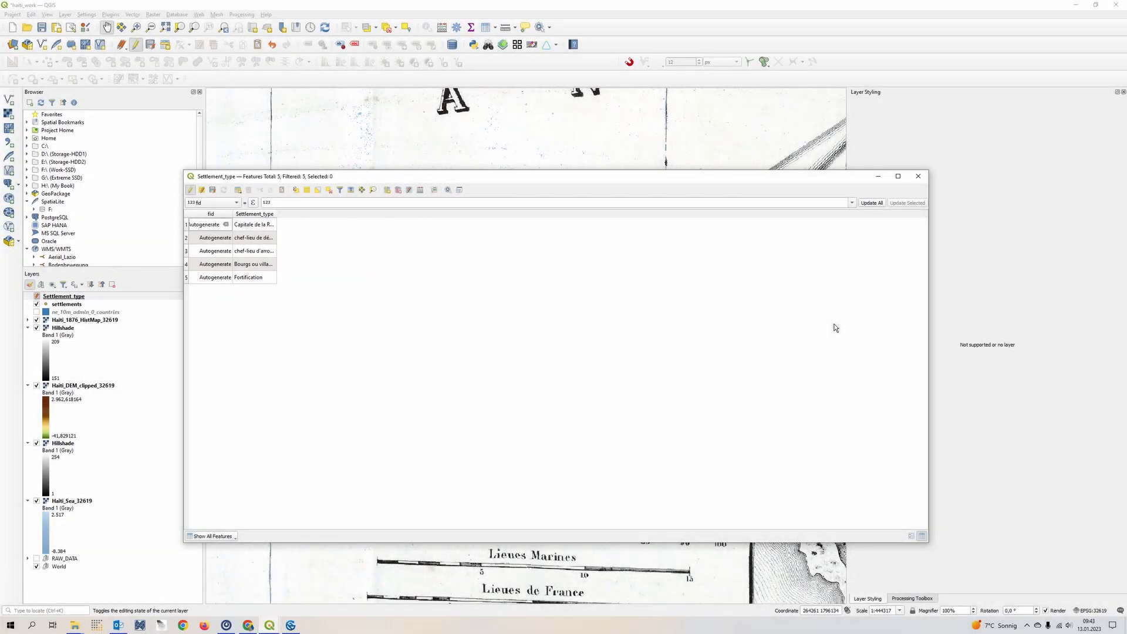
# Widen the Settlement_type column to fit its entries, and save the table's edits, ending editing and closing the table
pyautogui.moveTo(281, 220); pyautogui.dragTo(328, 219)
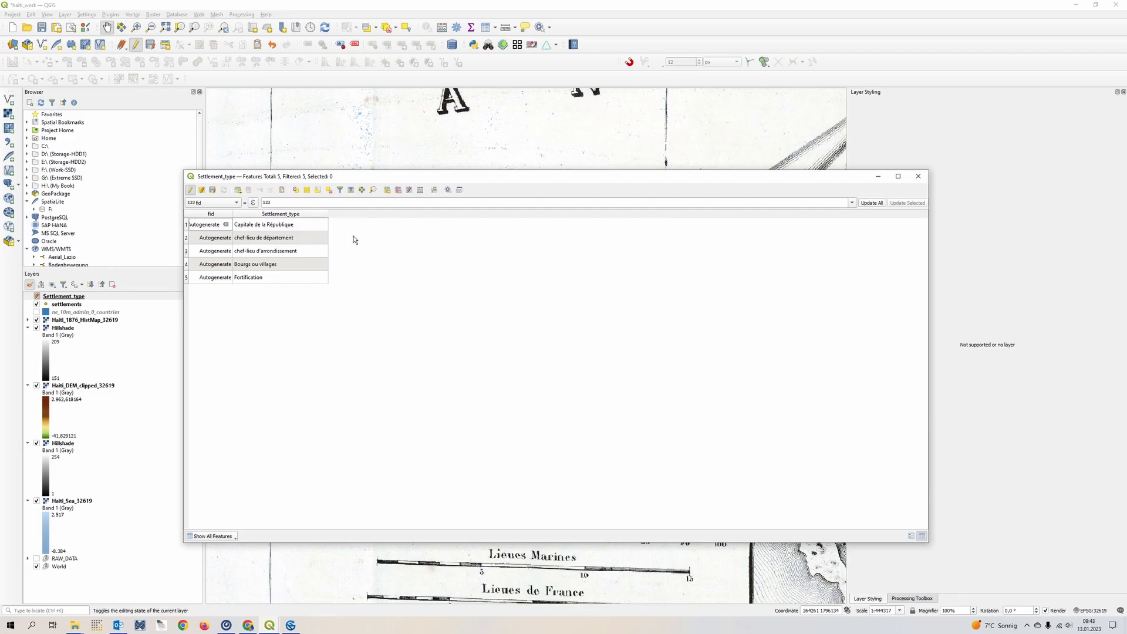
pyautogui.moveTo(390, 179); pyautogui.dragTo(552, 115)
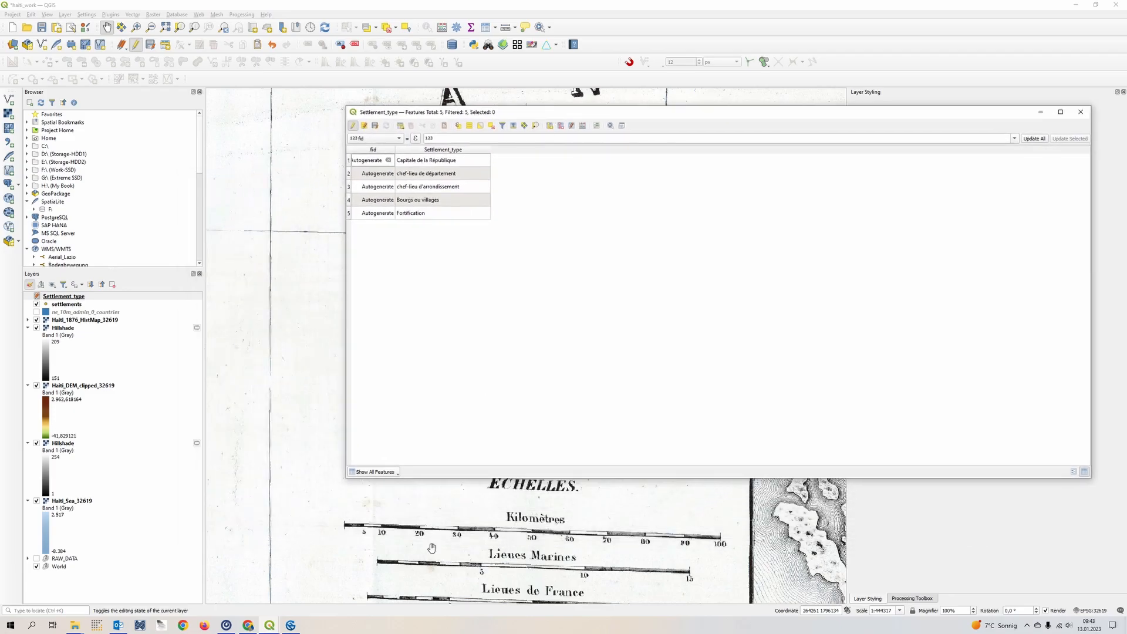
pyautogui.moveTo(646, 114); pyautogui.dragTo(503, 130)
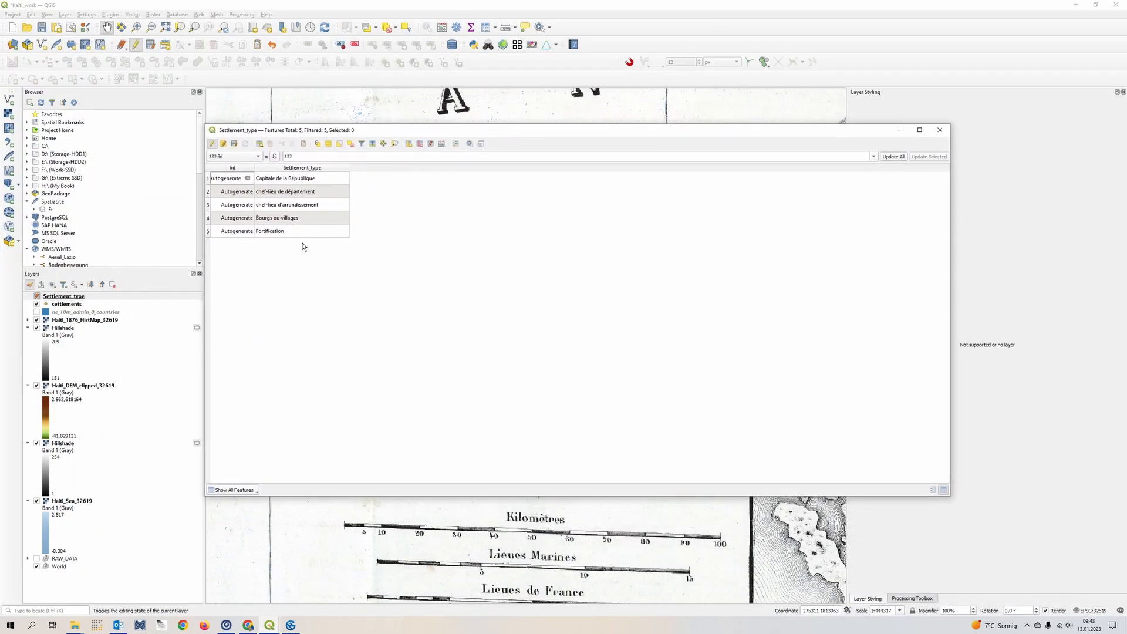
pyautogui.click(234, 144)
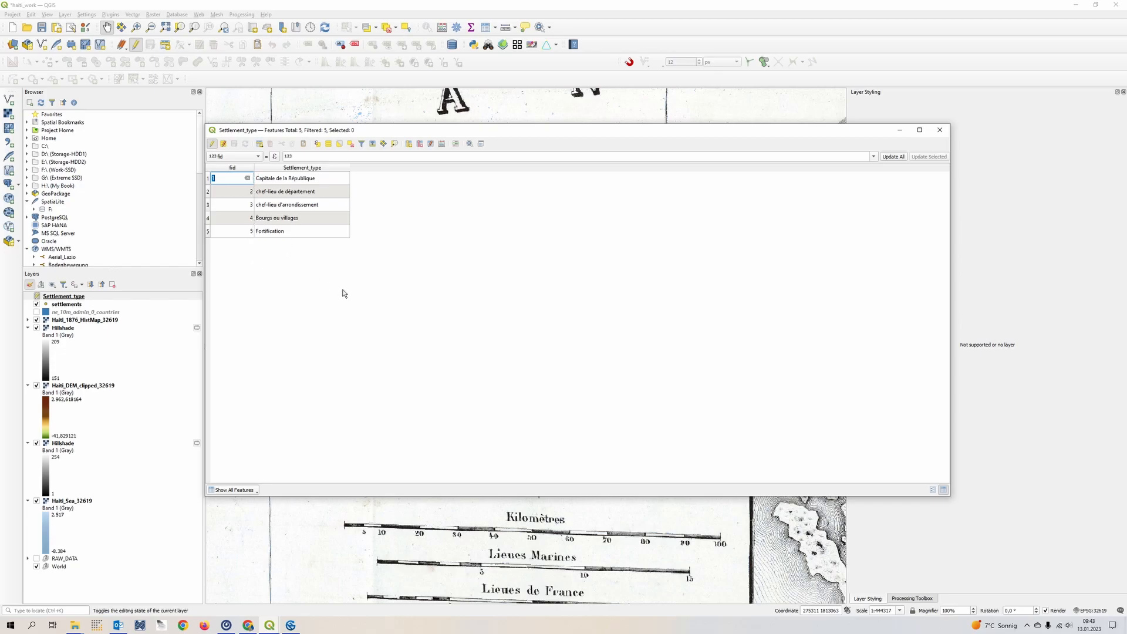
pyautogui.click(212, 145)
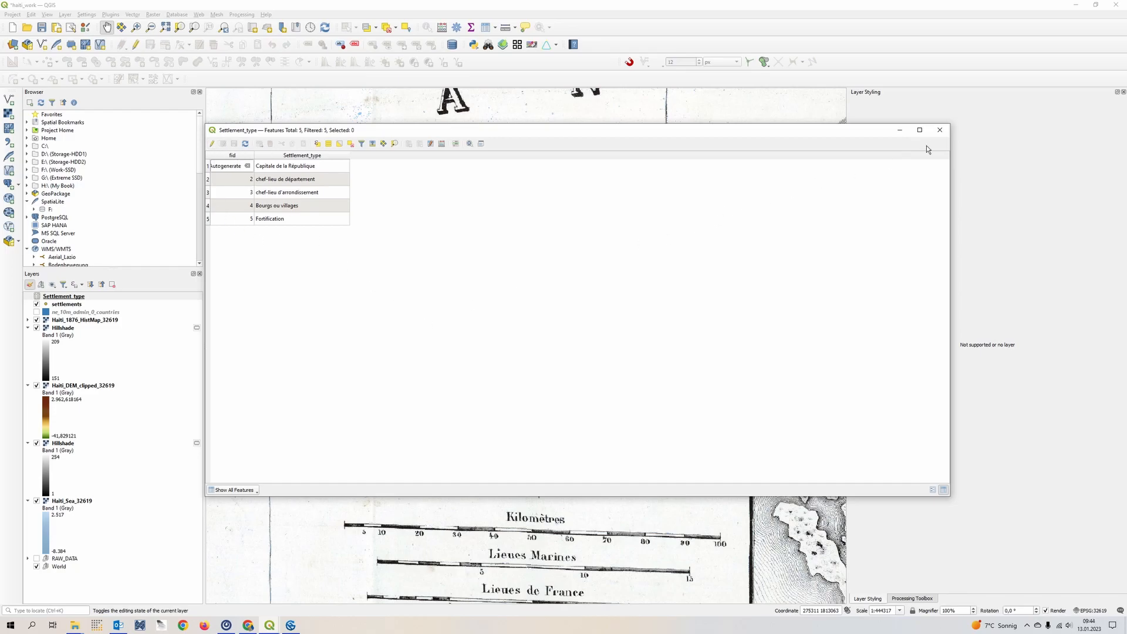
pyautogui.click(939, 131)
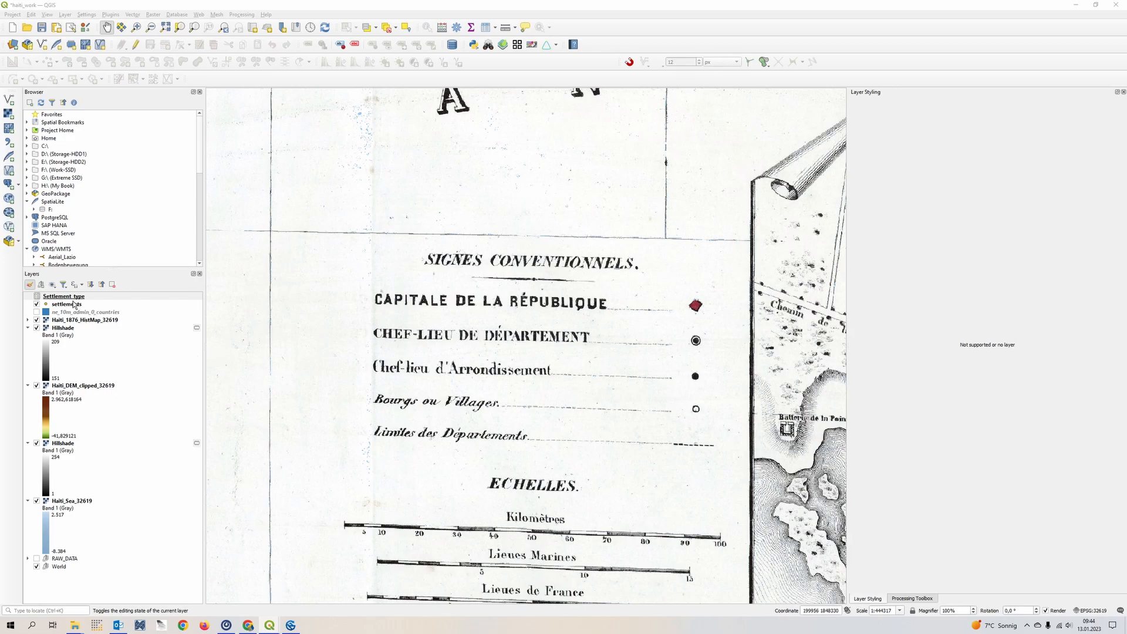
# Open the Settlement_type attribute table with editing turned on to review its entries and fid keys, and close it
pyautogui.rightClick(69, 296)
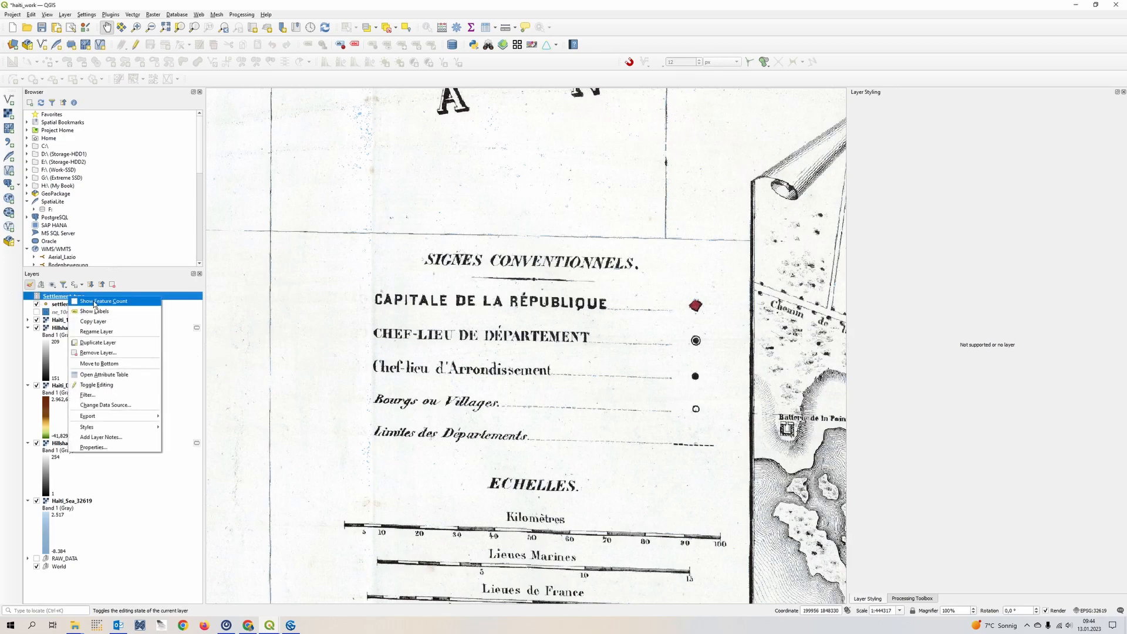
pyautogui.click(144, 376)
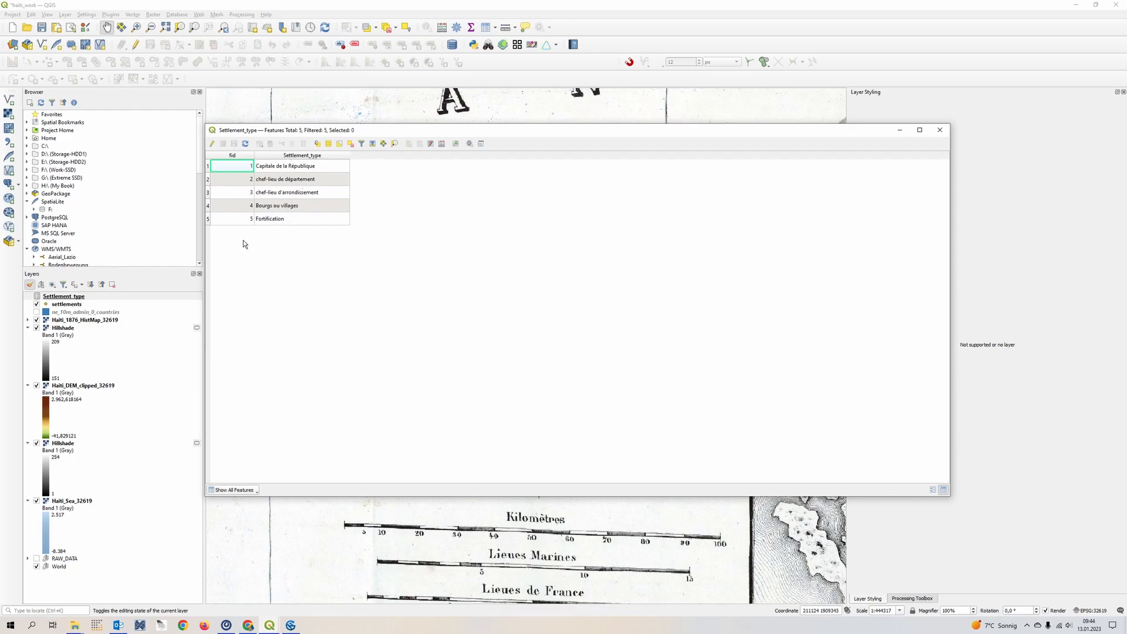
pyautogui.click(212, 144)
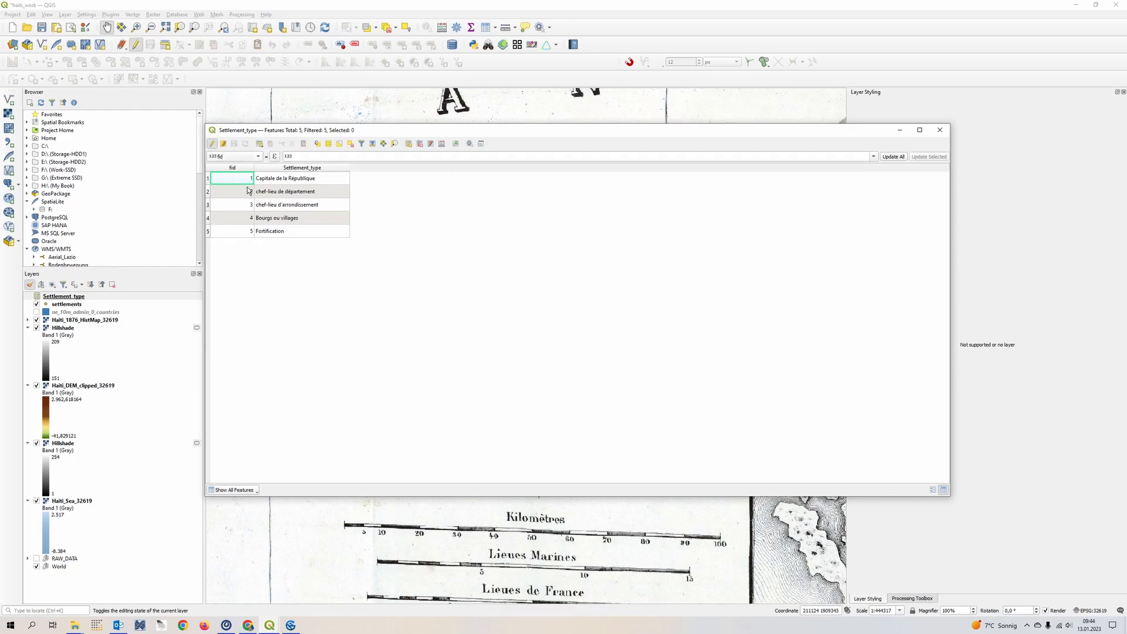
pyautogui.doubleClick(322, 209)
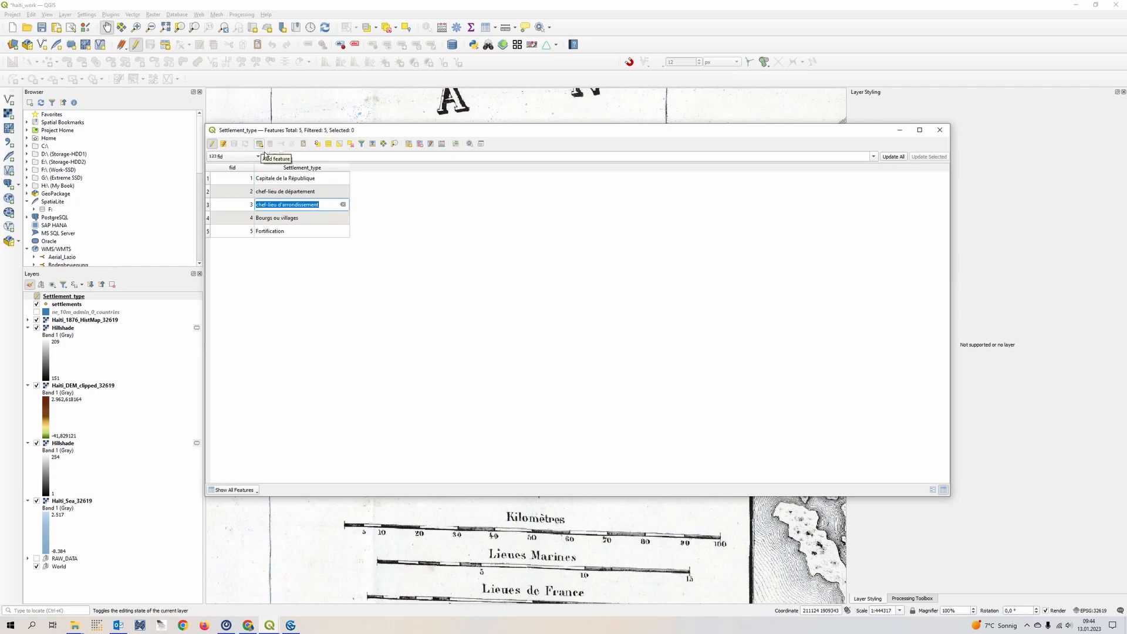
pyautogui.click(940, 130)
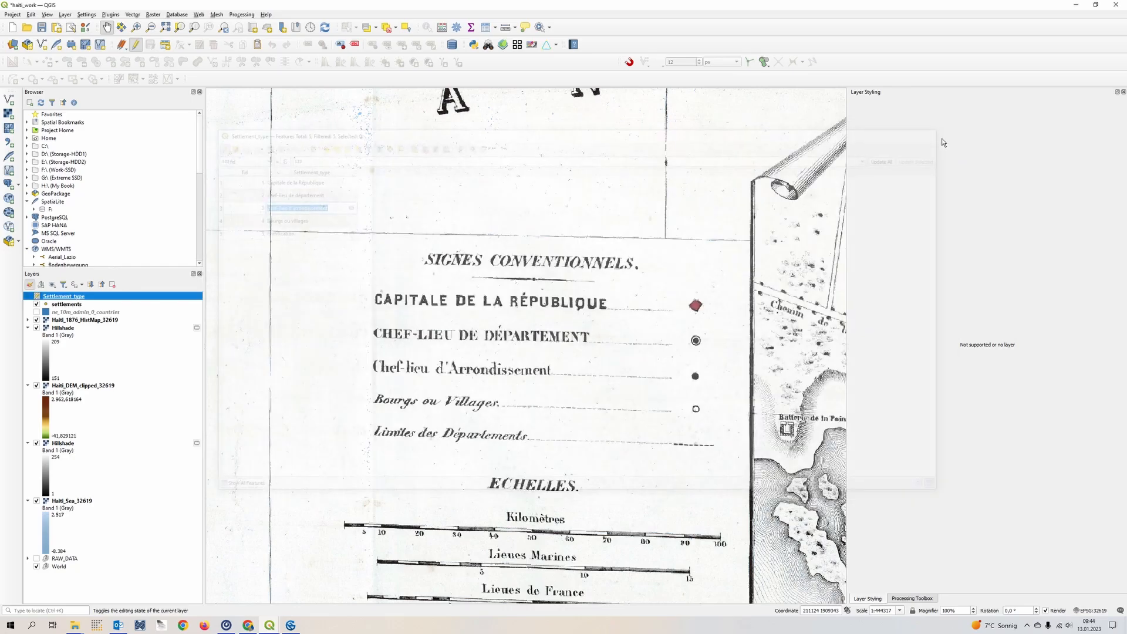
# Create a layer group named Database above the other layers and place the settlements and Settlement_type layers in it
pyautogui.click(159, 457)
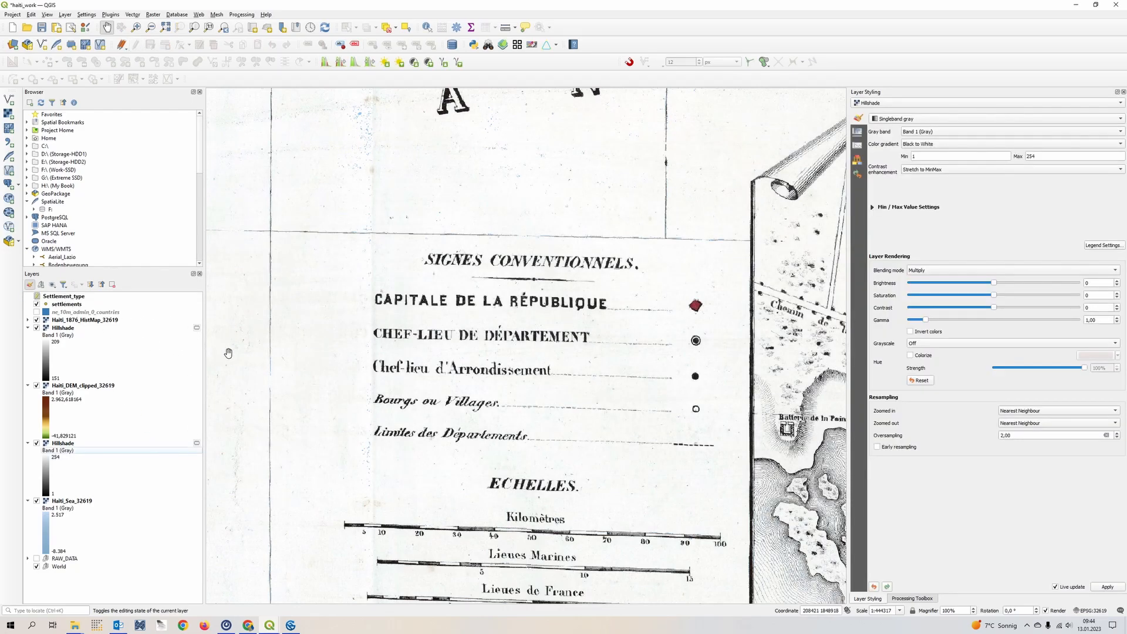
pyautogui.click(44, 287)
pyautogui.write('Data')
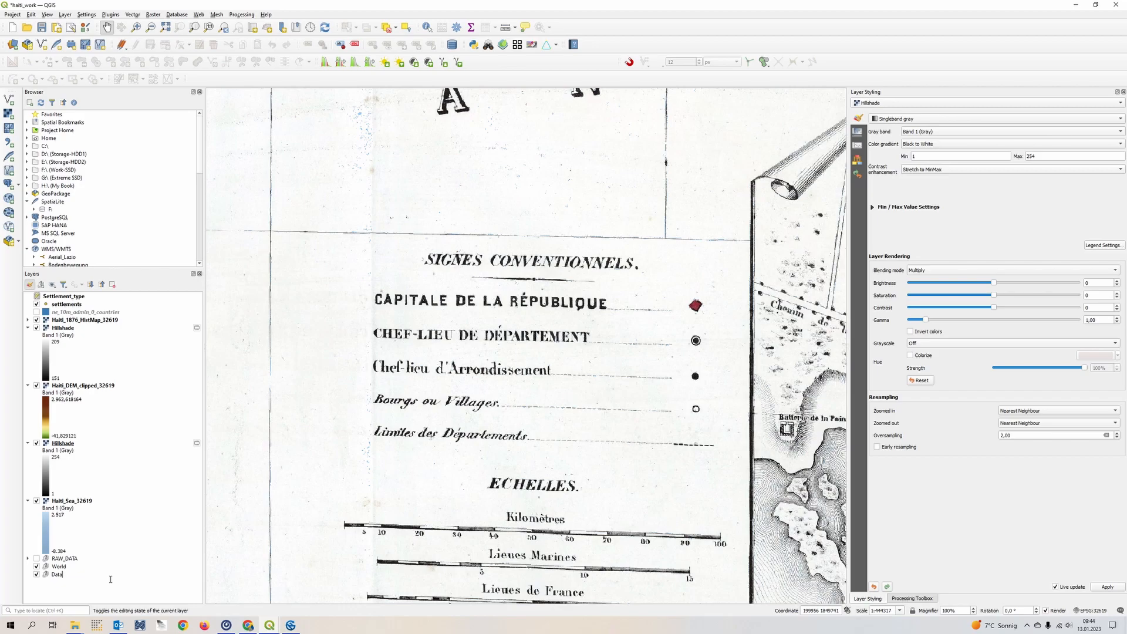
pyautogui.write('nase')
pyautogui.moveTo(62, 579); pyautogui.dragTo(79, 304)
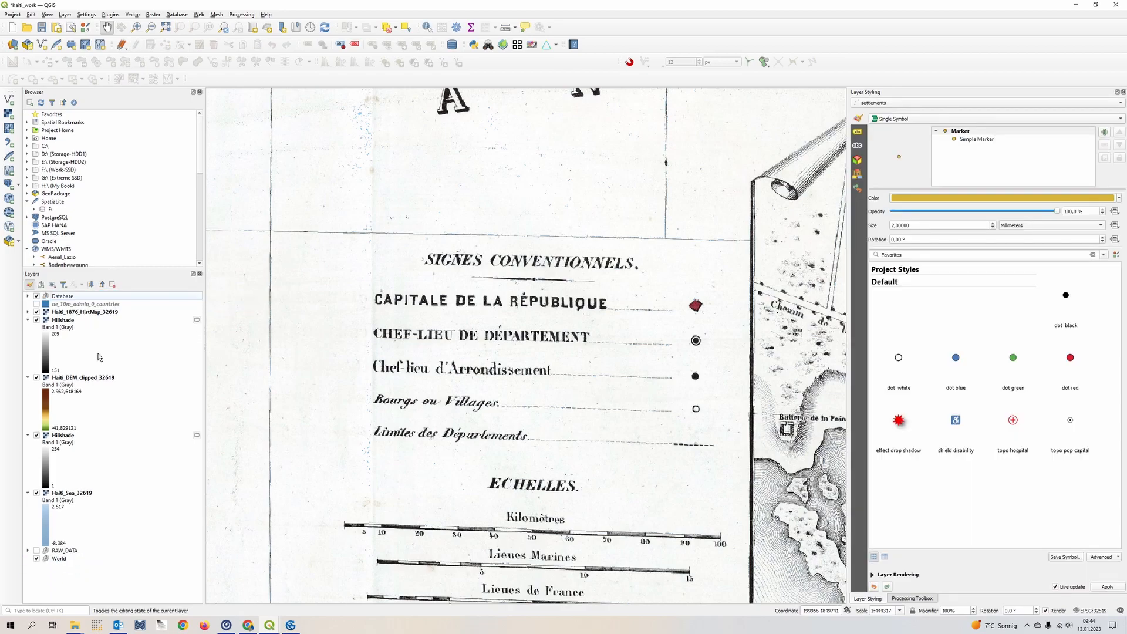
pyautogui.click(28, 296)
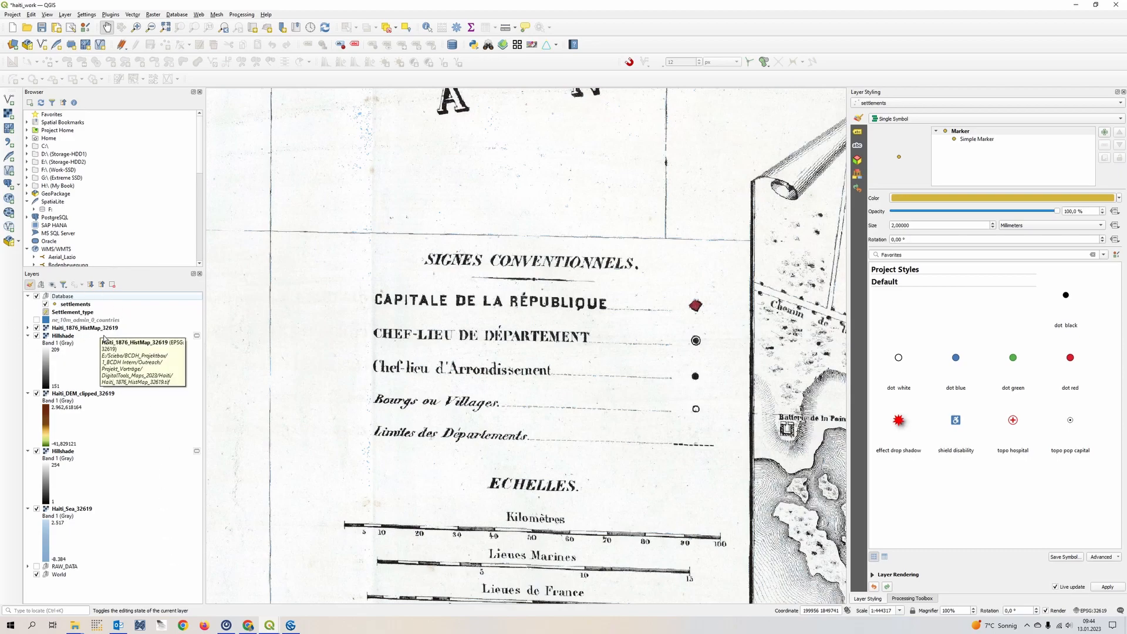
# In the settlements layer's attribute form settings, make the Settlement_type field reuse its last entered value
pyautogui.click(77, 306)
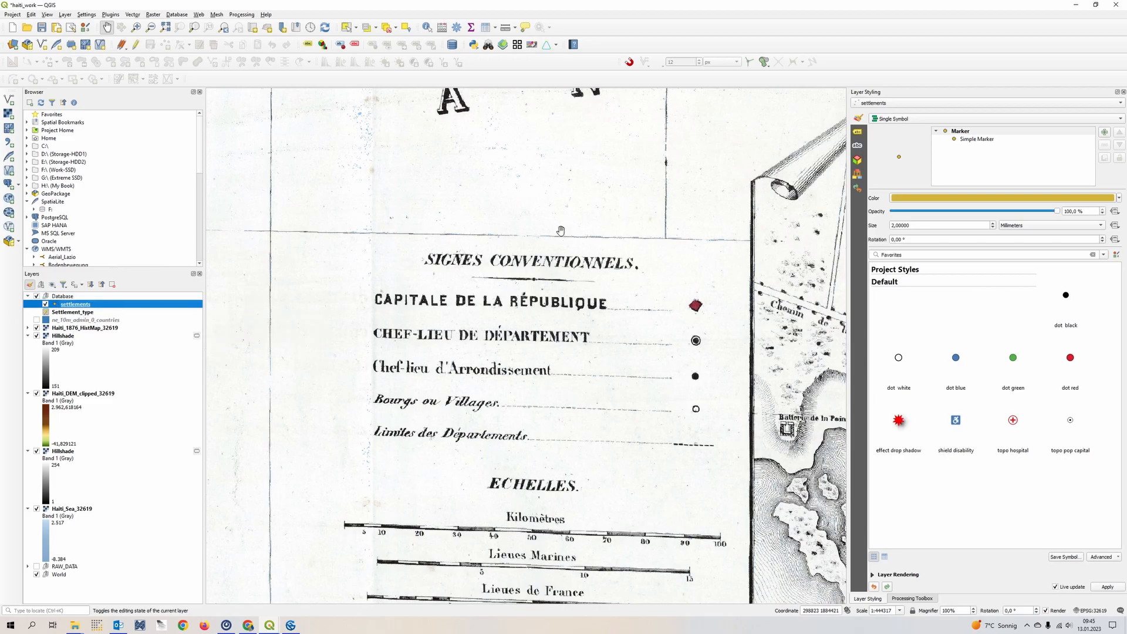
pyautogui.rightClick(78, 312)
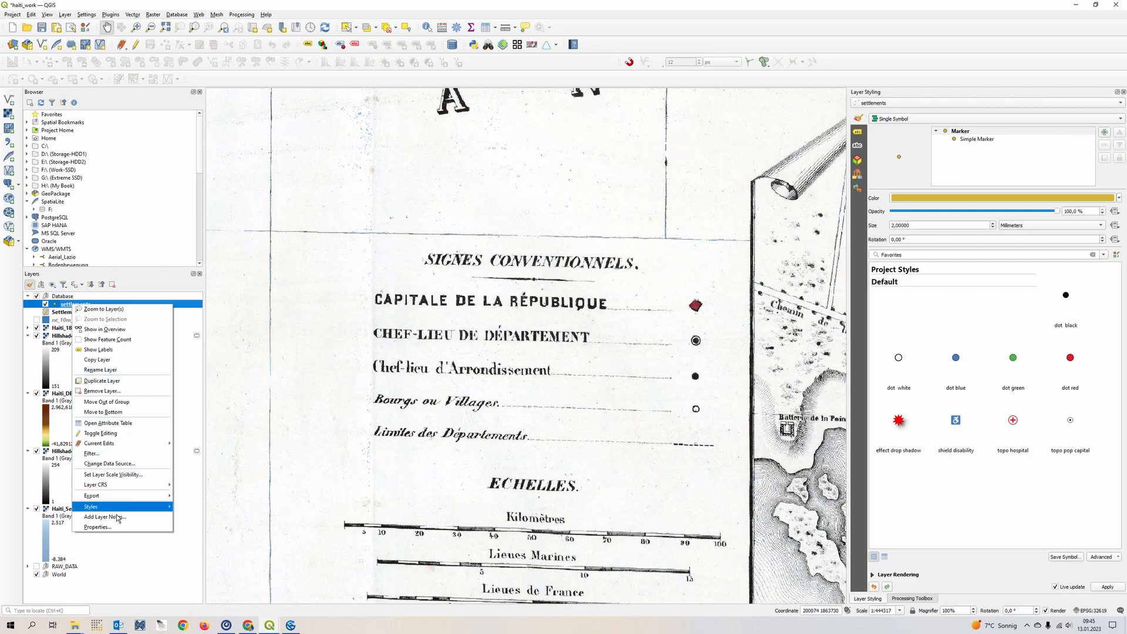
pyautogui.click(124, 530)
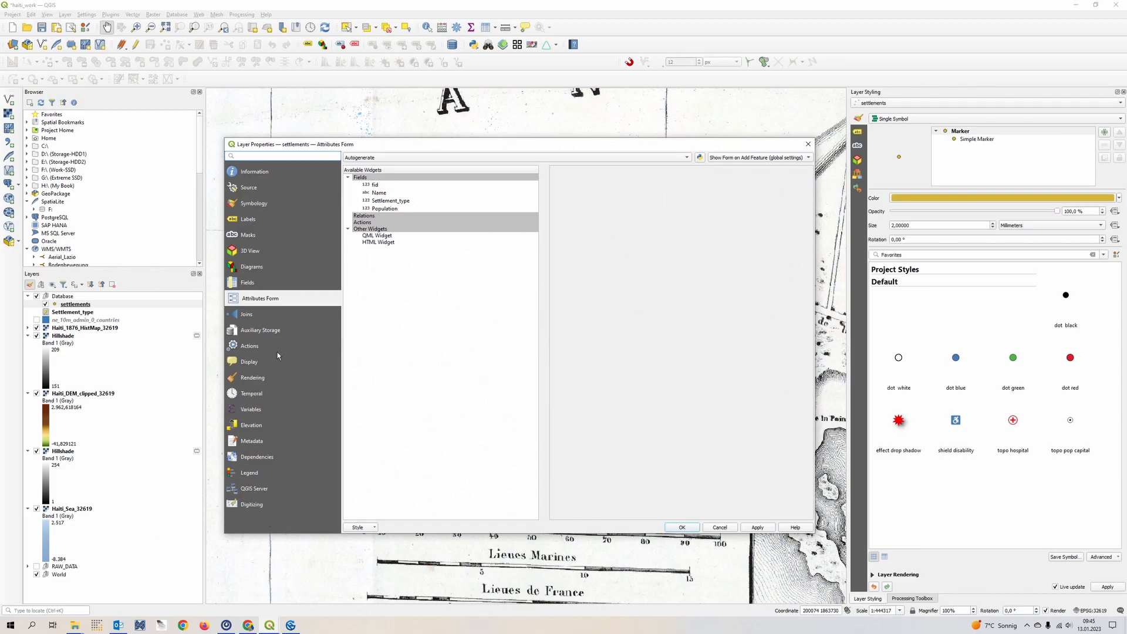
pyautogui.click(291, 176)
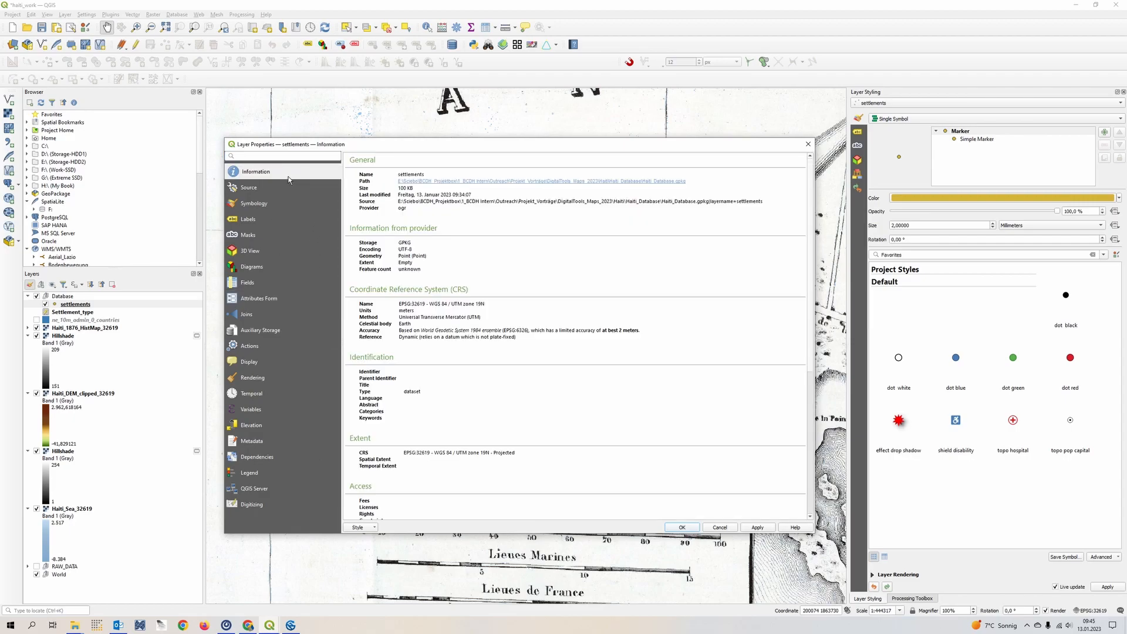
pyautogui.click(270, 300)
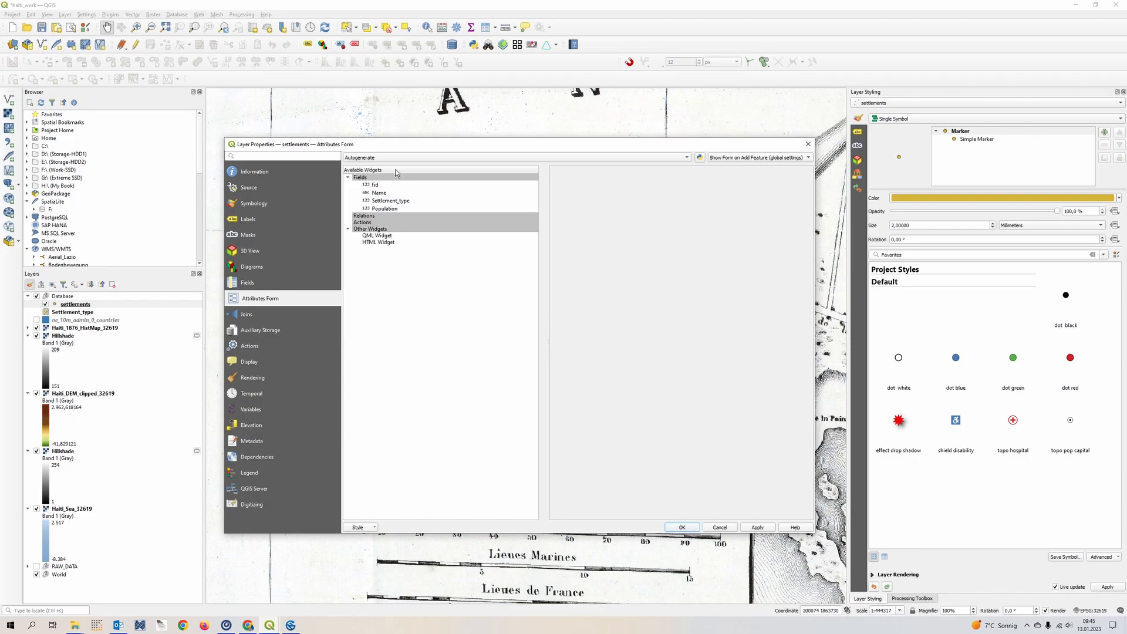
pyautogui.click(399, 200)
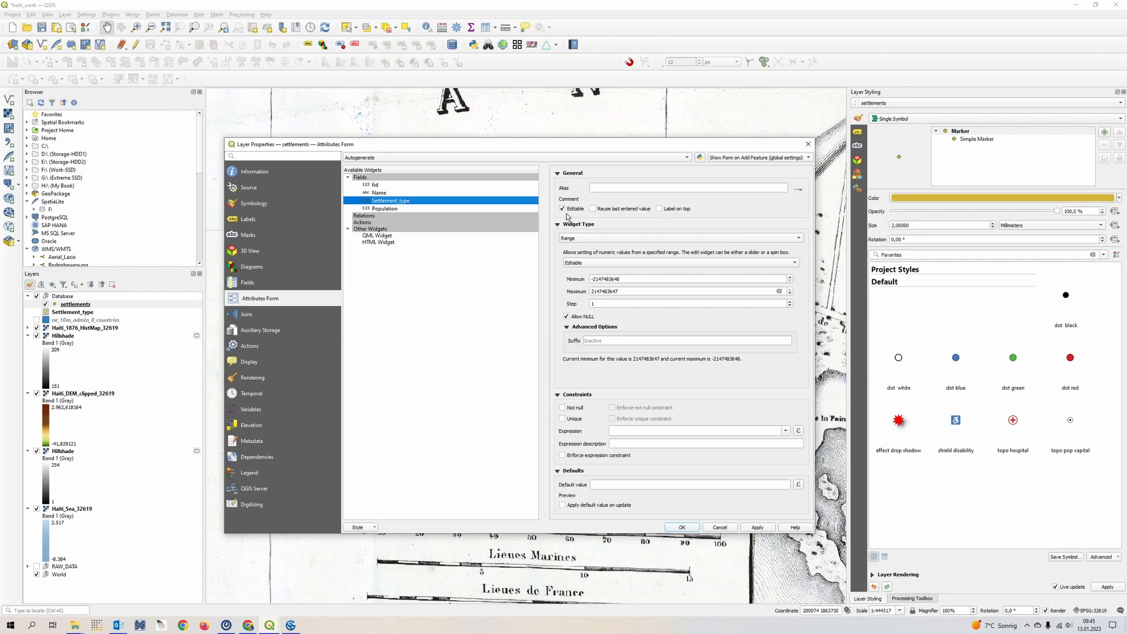
pyautogui.click(613, 215)
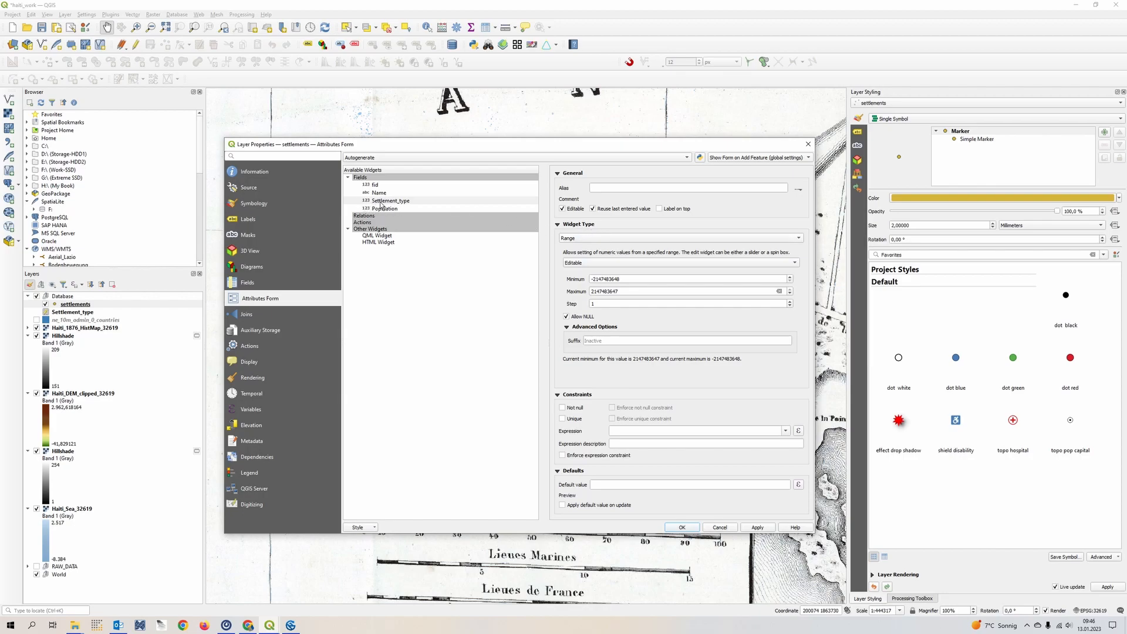
# Give the Settlement_type field a Value Relation widget using the Settlement_type layer, with fid as key column and Settlement_type as value column
pyautogui.click(646, 239)
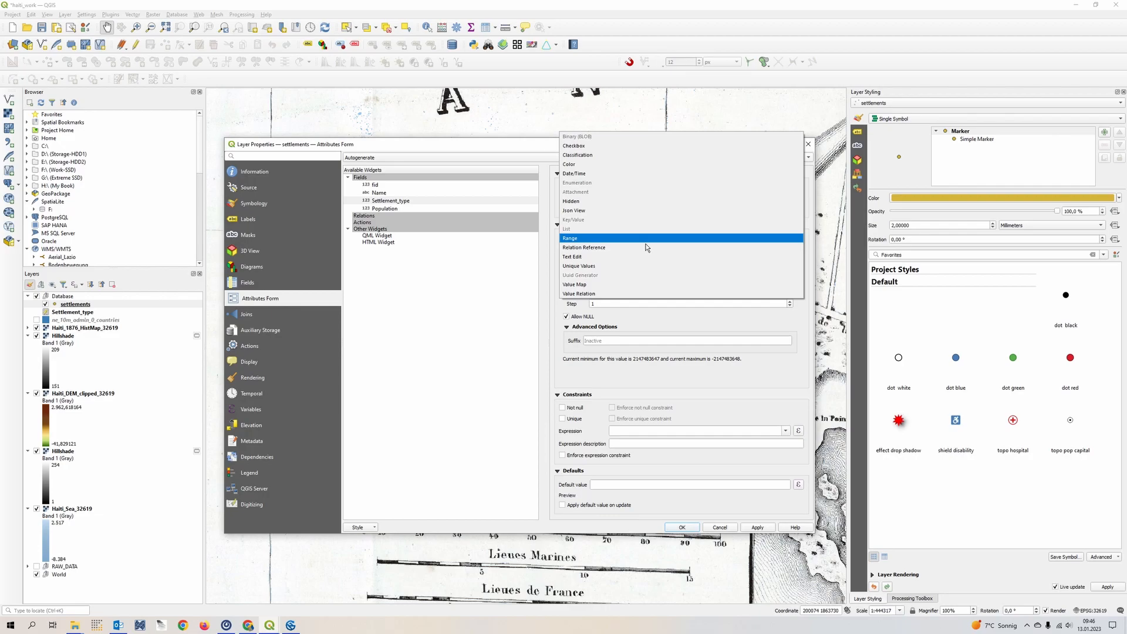
pyautogui.click(637, 299)
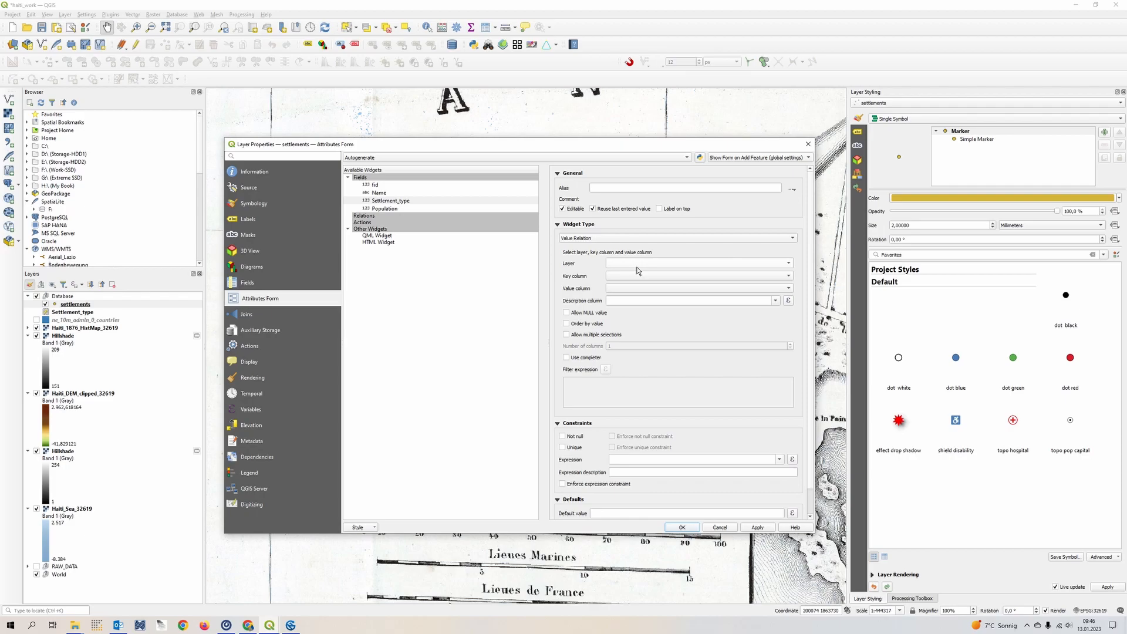
pyautogui.click(637, 264)
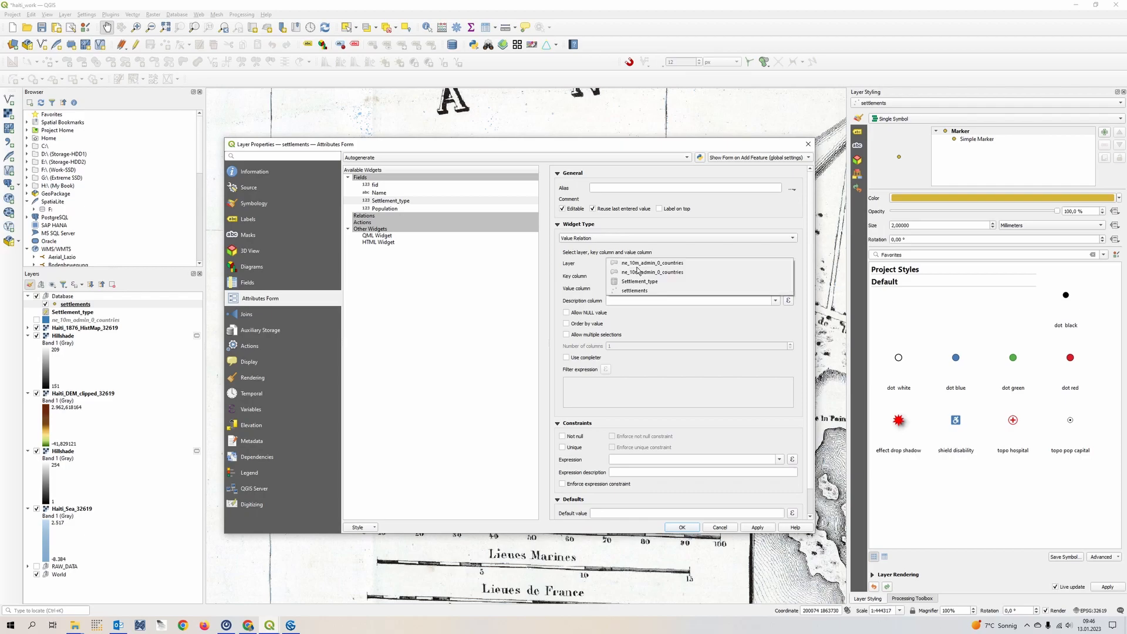
pyautogui.click(679, 285)
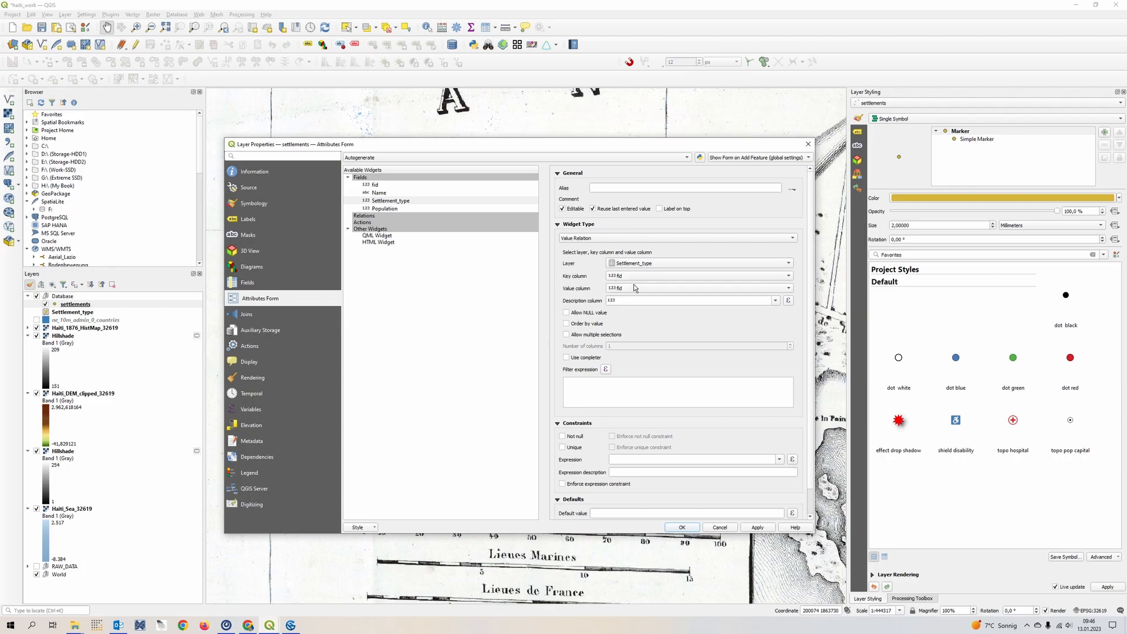
pyautogui.click(674, 289)
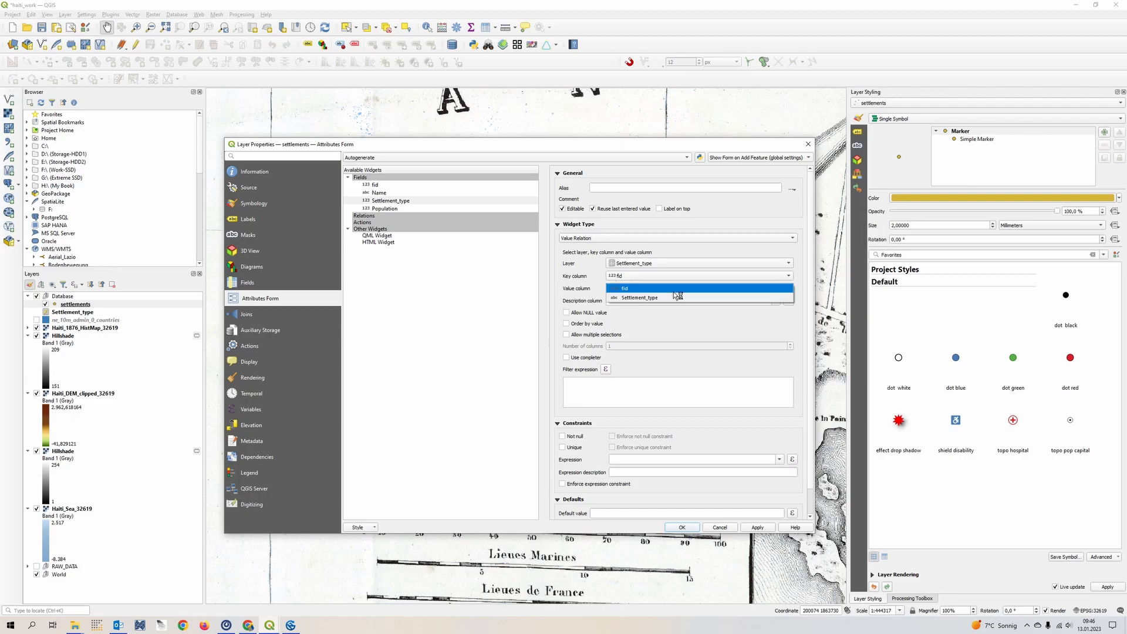
pyautogui.click(681, 304)
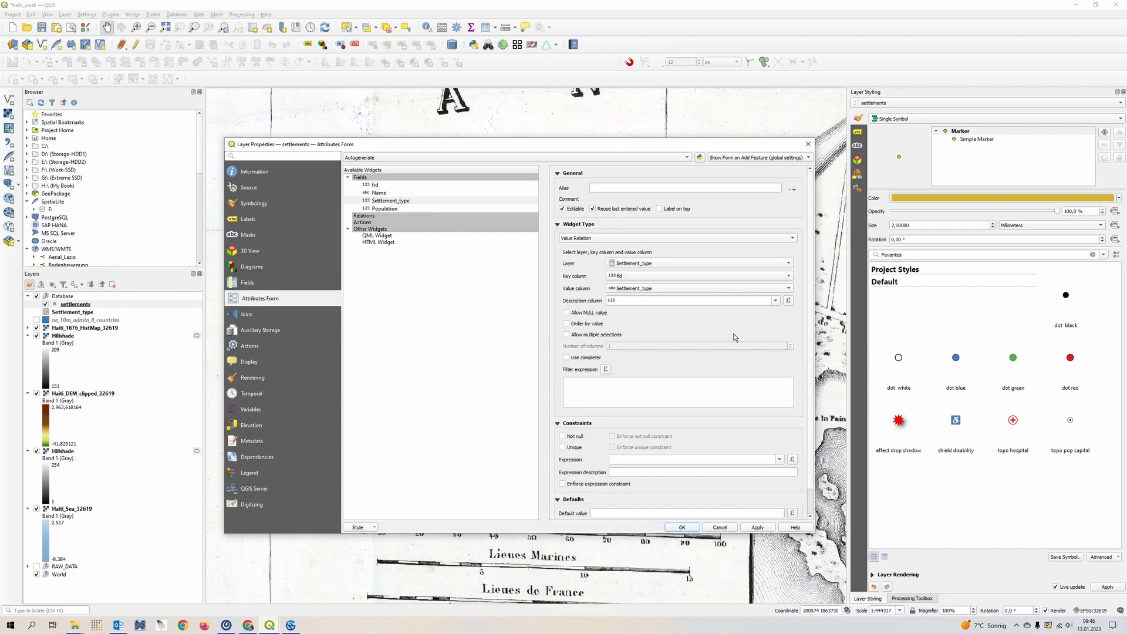
# Try allowing NULL values and multiple selections in the Settlement_type field's value relation, and turn both options off again
pyautogui.scroll(-1, 734, 337)
pyautogui.scroll(1, 736, 338)
pyautogui.scroll(-1, 683, 316)
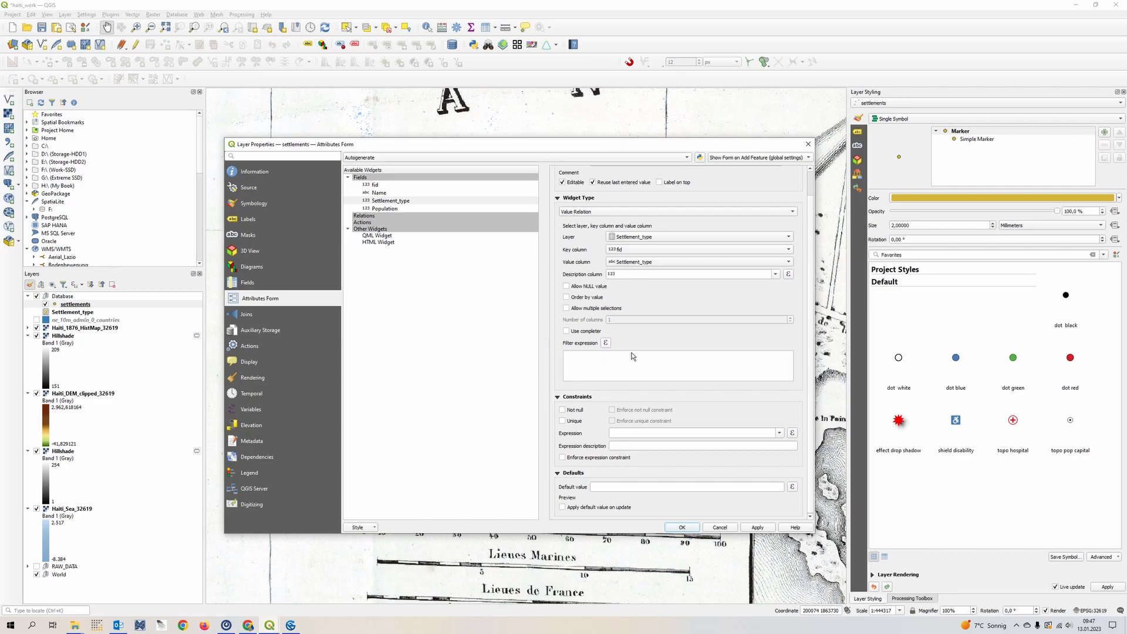
pyautogui.click(566, 286)
pyautogui.click(571, 288)
pyautogui.click(566, 308)
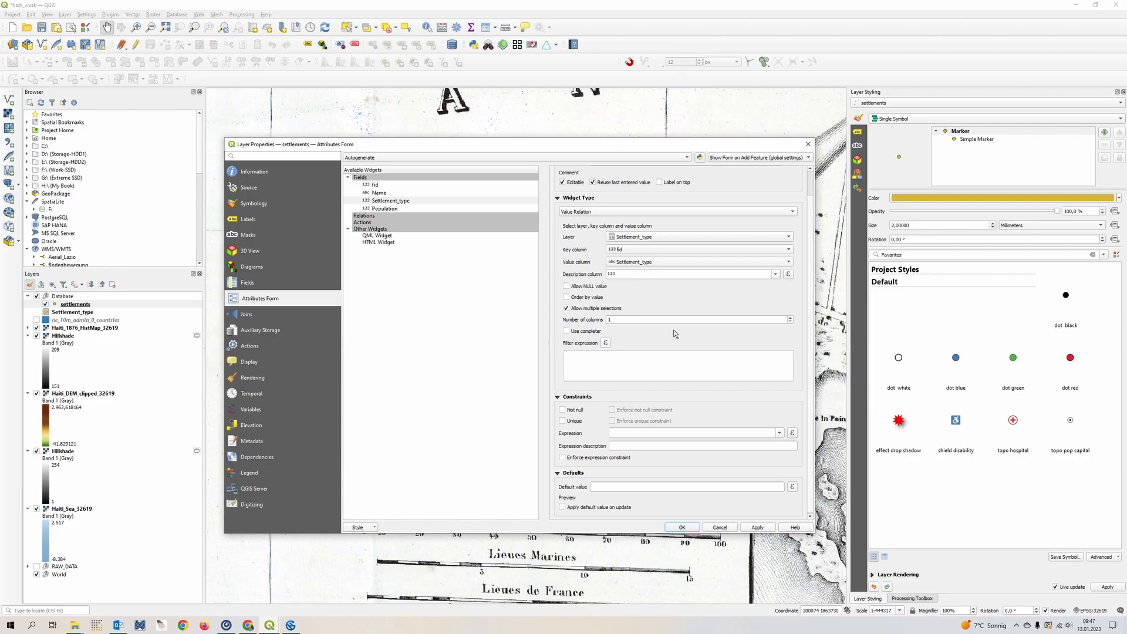
pyautogui.click(581, 310)
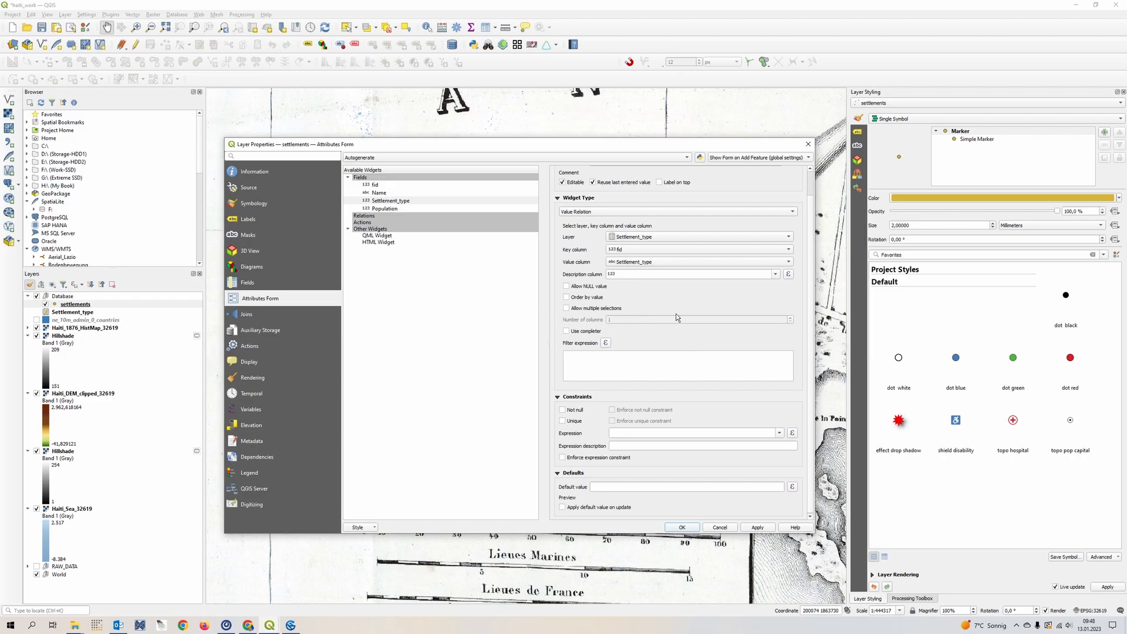
pyautogui.scroll(1, 739, 355)
pyautogui.scroll(-1, 739, 354)
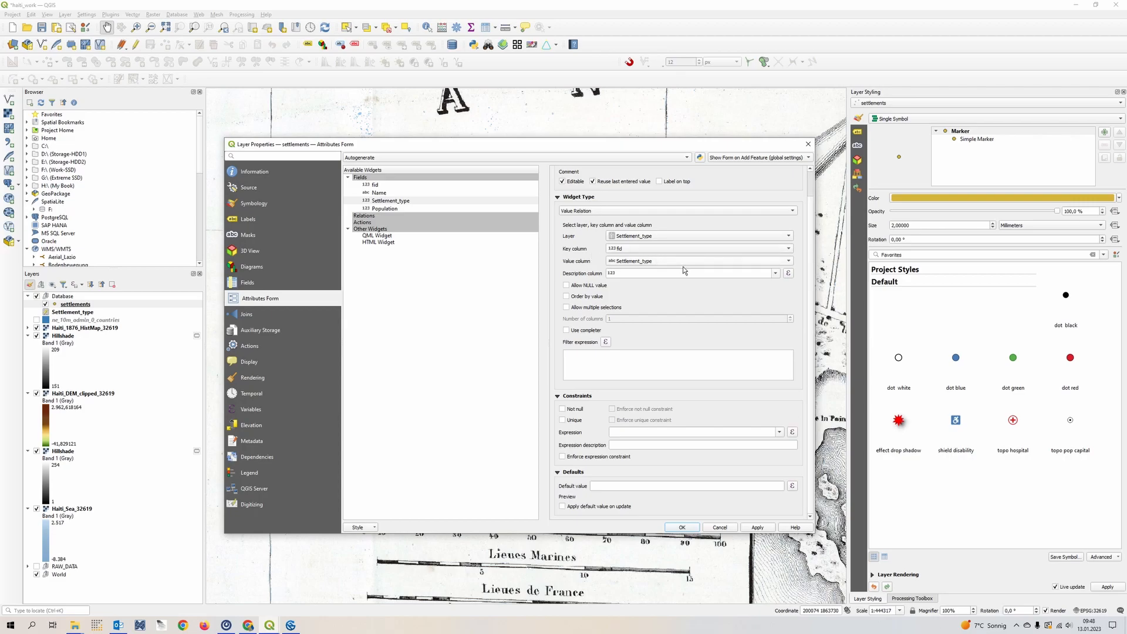
# Accept the settlements layer's form settings and bring Santo Domingo on the 1876 map into close view
pyautogui.click(685, 527)
pyautogui.moveTo(626, 355); pyautogui.dragTo(316, 260)
pyautogui.moveTo(696, 353); pyautogui.dragTo(458, 450)
pyautogui.scroll(-2, 471, 386)
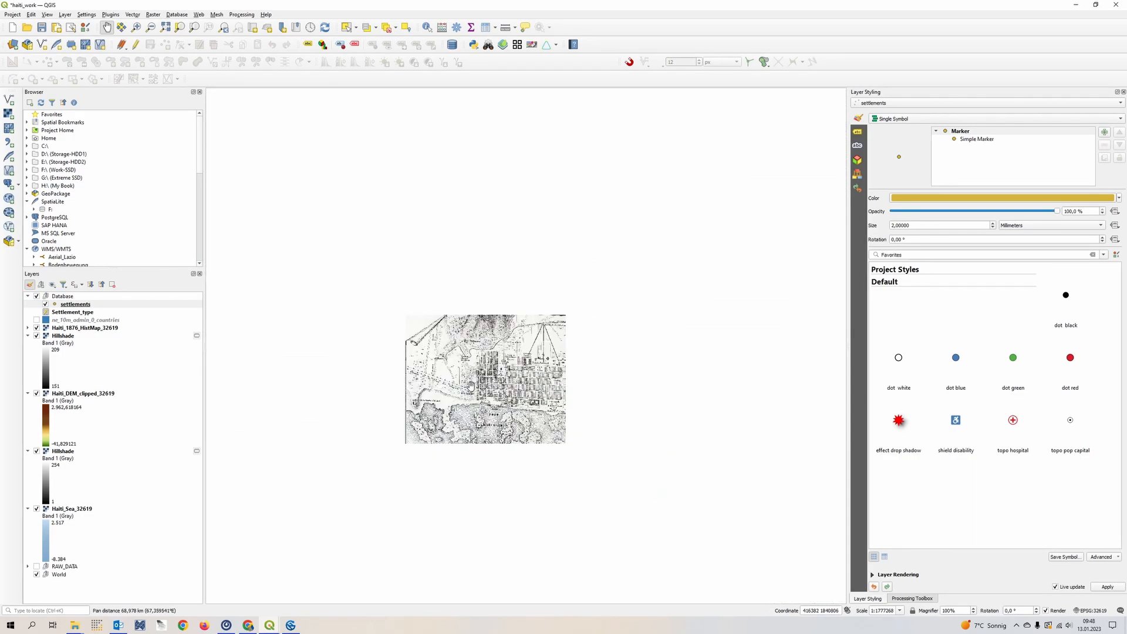
pyautogui.moveTo(471, 386); pyautogui.dragTo(716, 437)
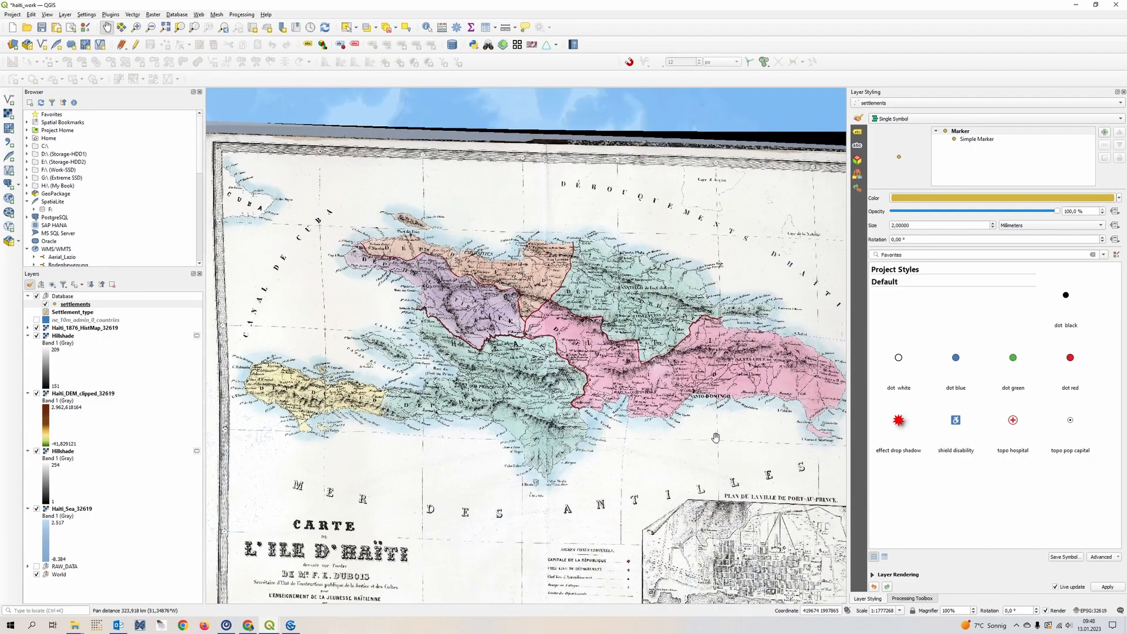
pyautogui.scroll(3, 719, 425)
pyautogui.moveTo(537, 345); pyautogui.dragTo(546, 373)
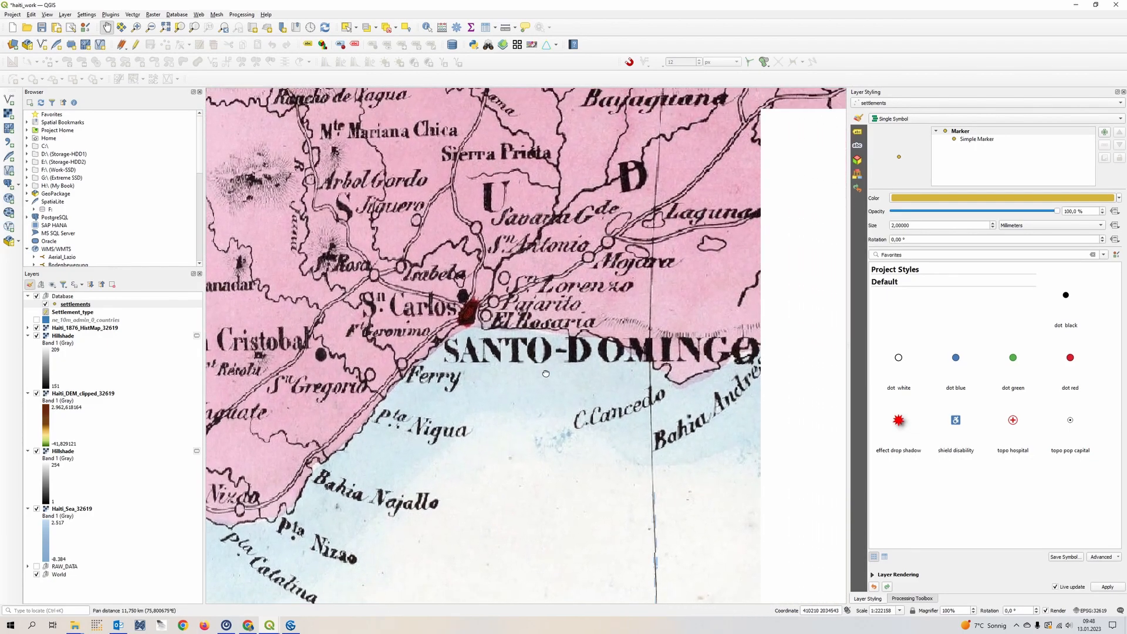
pyautogui.moveTo(443, 339); pyautogui.dragTo(462, 348)
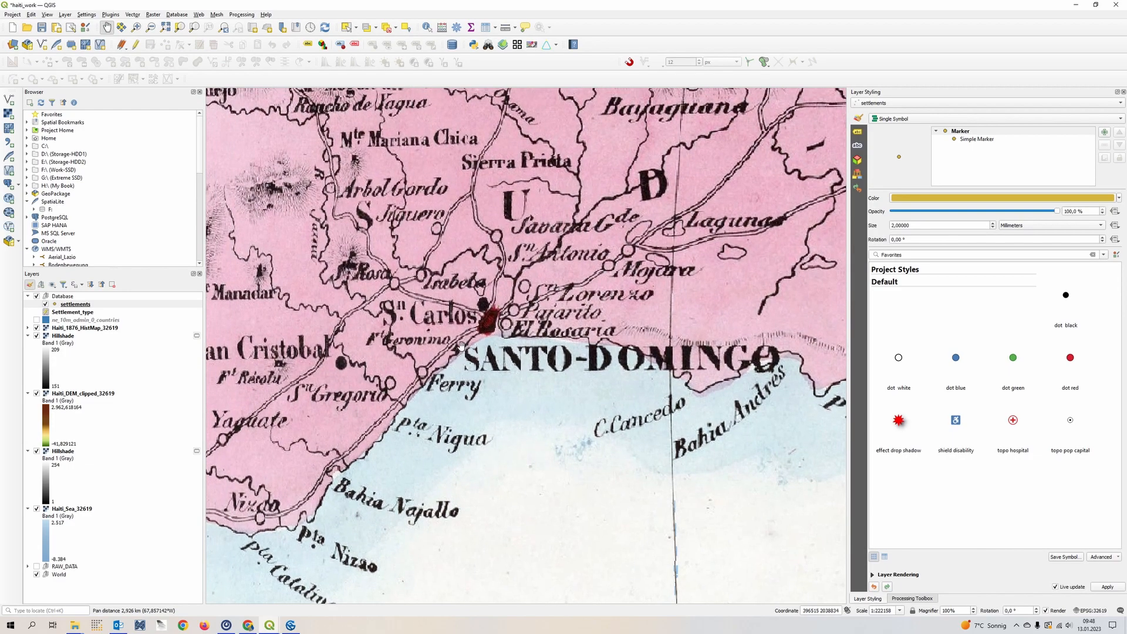
# Turn on editing for settlements and add a point on Santo Domingo's map symbol, named Santa Domingo, with type Capitale de la République
pyautogui.click(72, 306)
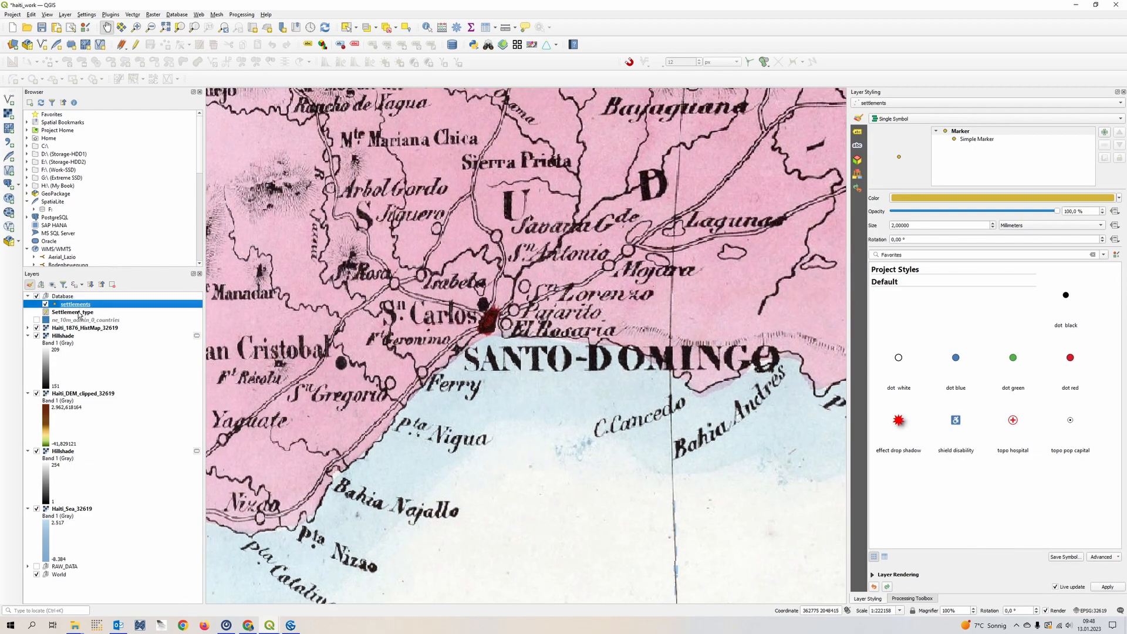
pyautogui.click(138, 47)
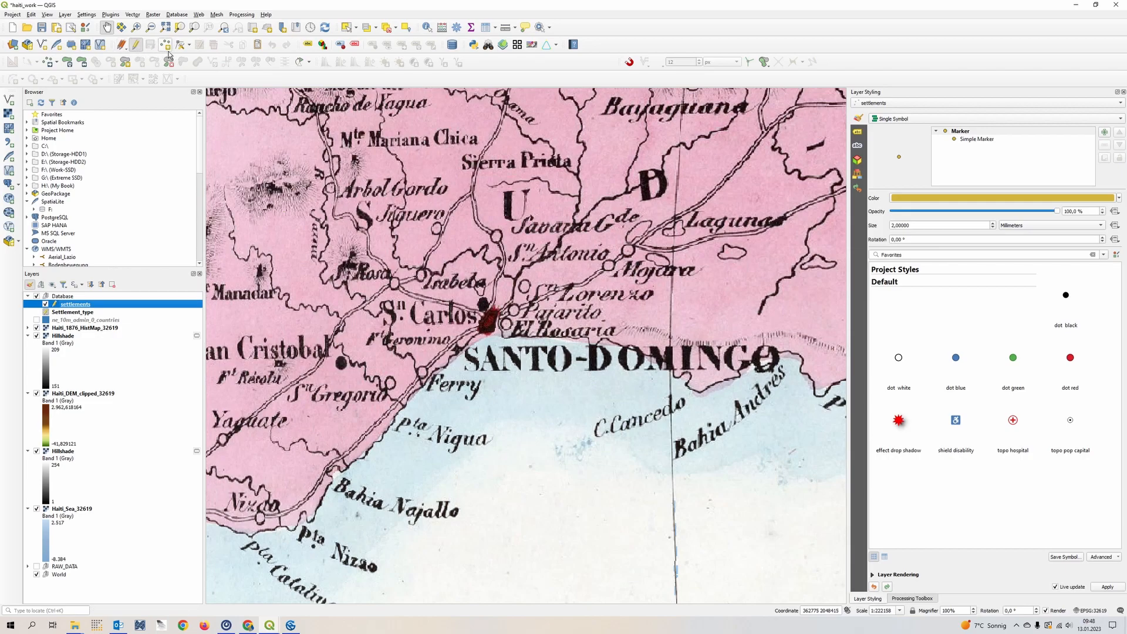
pyautogui.click(165, 45)
pyautogui.click(493, 325)
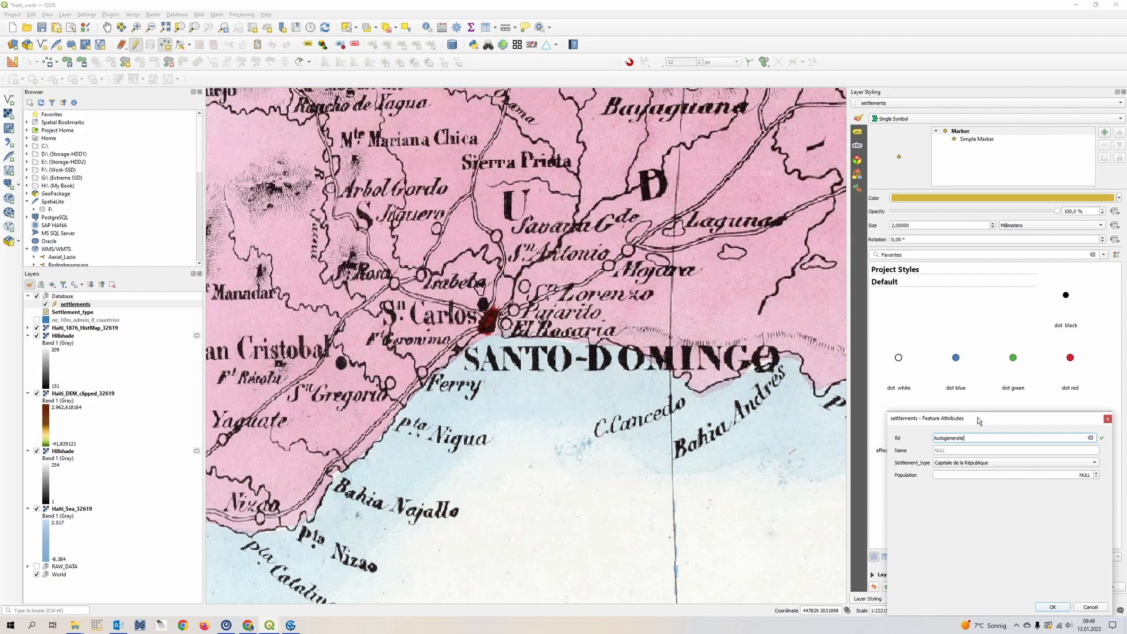
pyautogui.moveTo(977, 417); pyautogui.dragTo(707, 244)
pyautogui.click(695, 279)
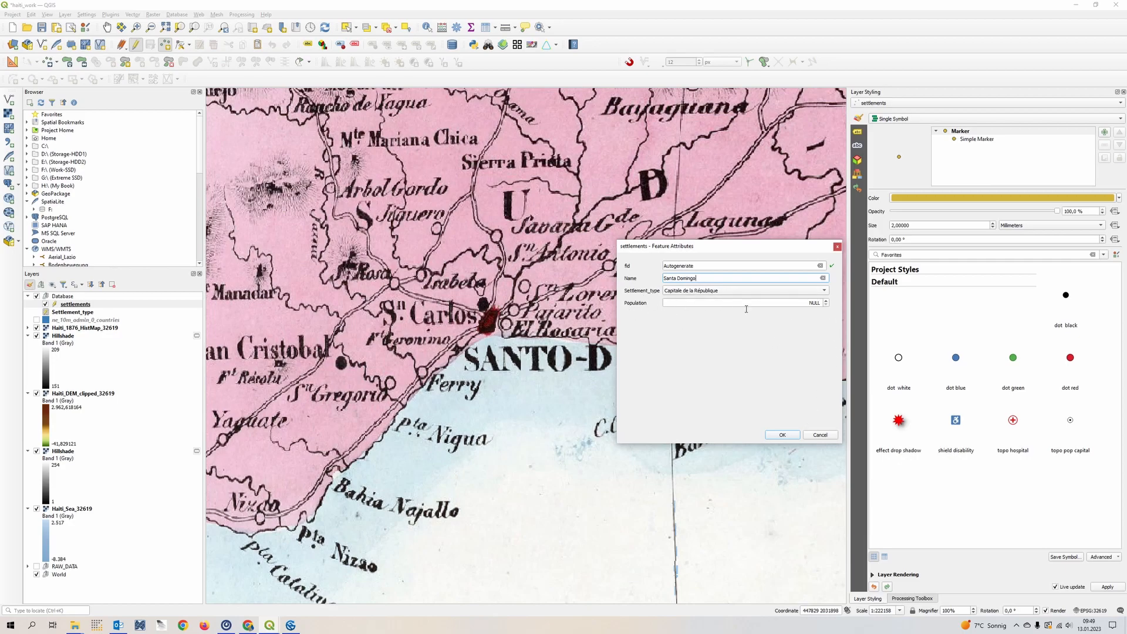
pyautogui.click(785, 434)
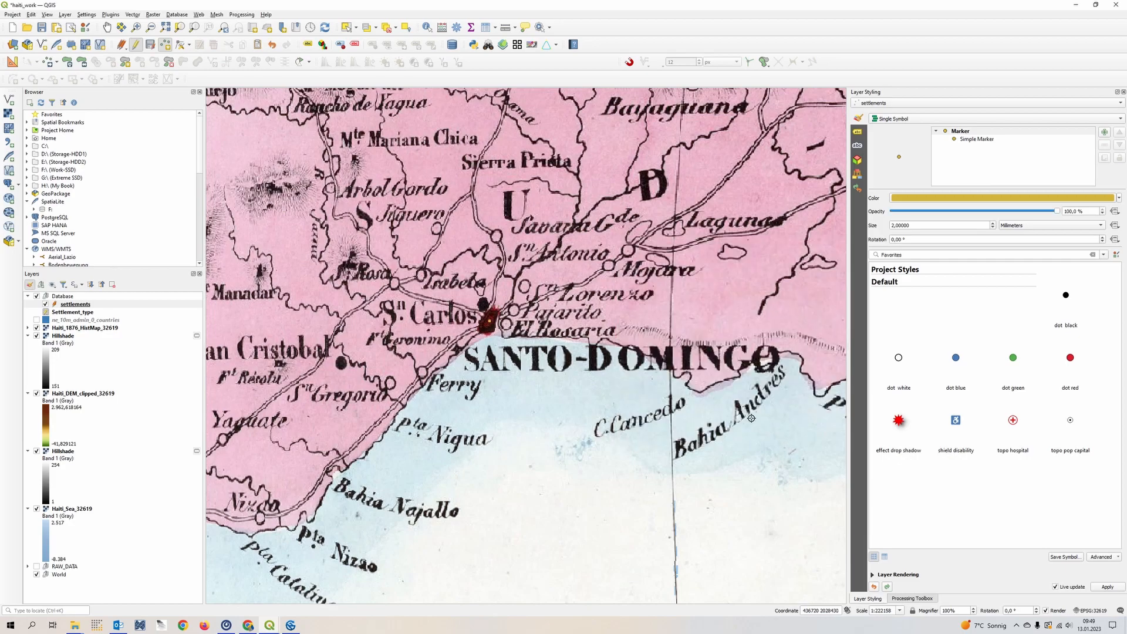
# Add a settlements point on the Ferry symbol southwest of Santo Domingo and name it Ferry
pyautogui.moveTo(389, 231); pyautogui.dragTo(524, 311)
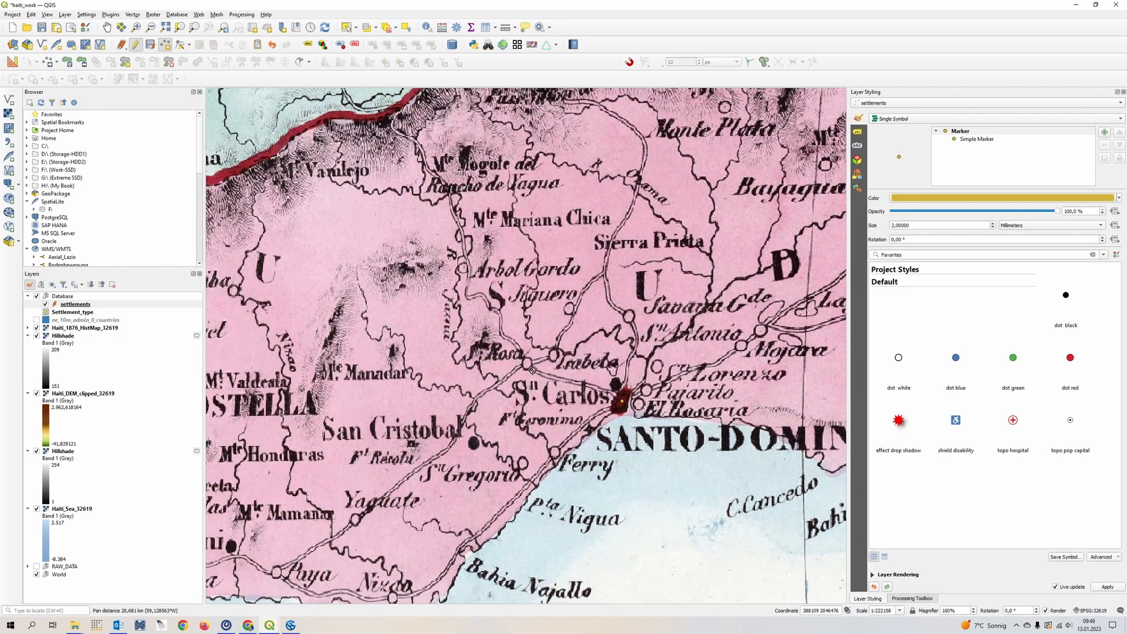
pyautogui.moveTo(530, 505); pyautogui.dragTo(589, 338)
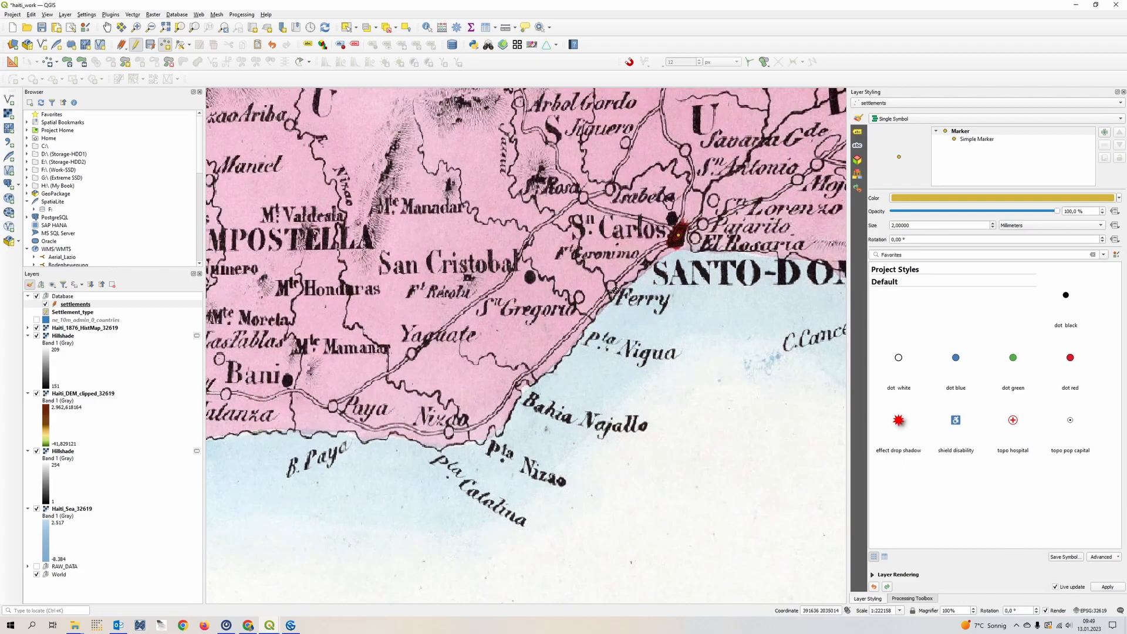
pyautogui.click(616, 290)
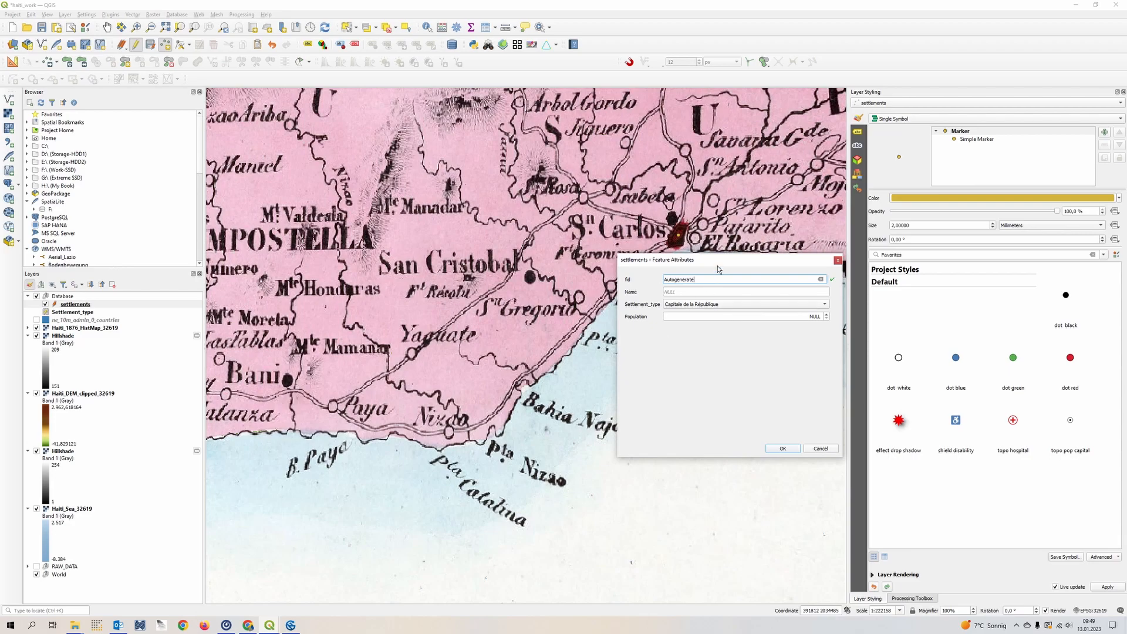
pyautogui.moveTo(717, 264); pyautogui.dragTo(817, 204)
pyautogui.click(795, 232)
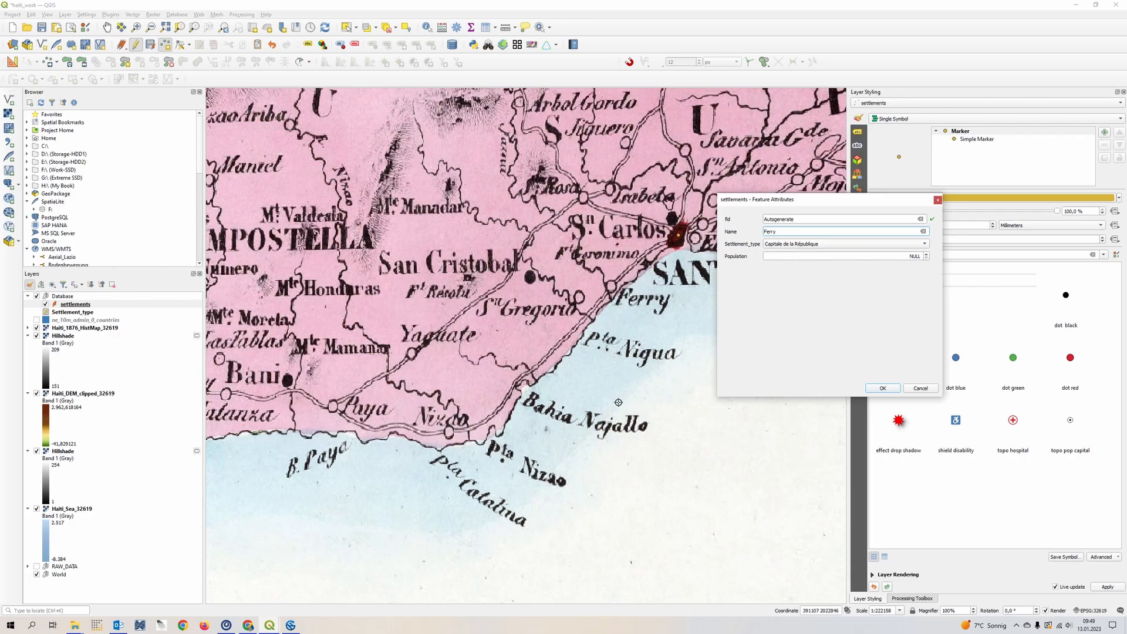
# Check the settlement symbols in the map's legend, set Ferry's settlement type to Bourgs ou villages and accept the feature
pyautogui.moveTo(651, 508); pyautogui.dragTo(566, 343)
pyautogui.scroll(-2, 566, 343)
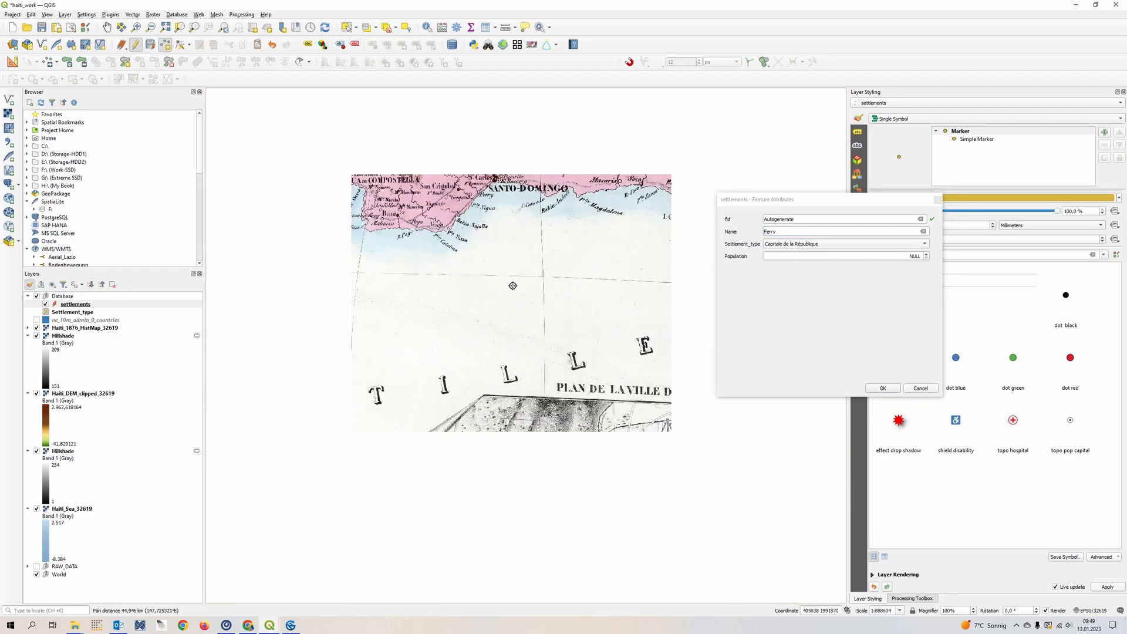
pyautogui.moveTo(442, 555); pyautogui.dragTo(541, 490)
pyautogui.moveTo(381, 523); pyautogui.dragTo(488, 472)
pyautogui.scroll(1, 478, 480)
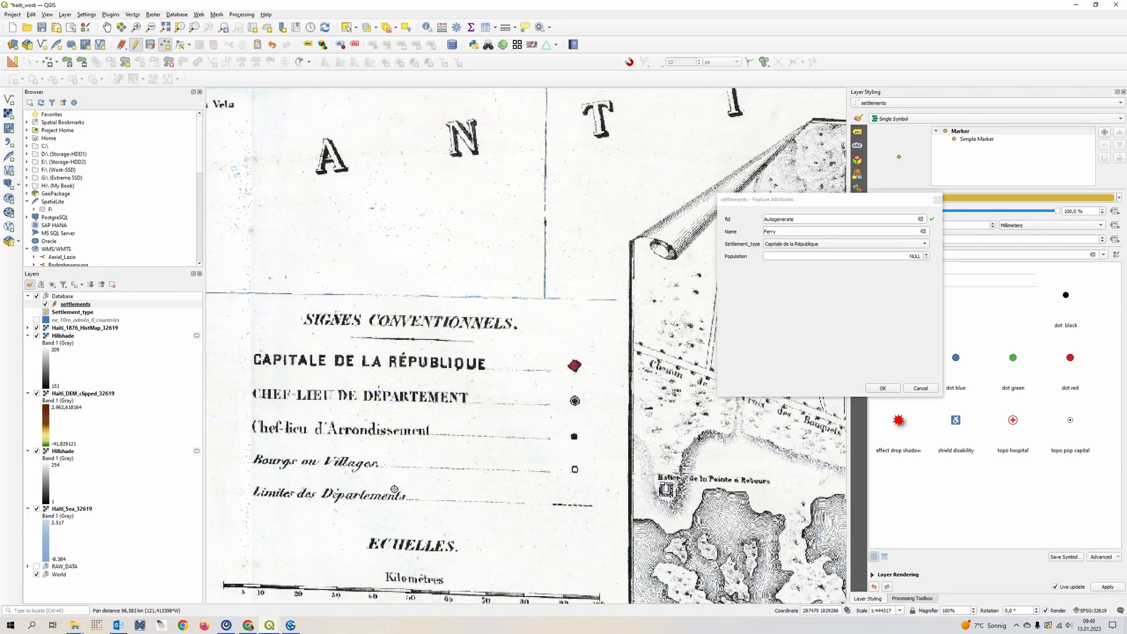
pyautogui.moveTo(615, 124); pyautogui.dragTo(650, 528)
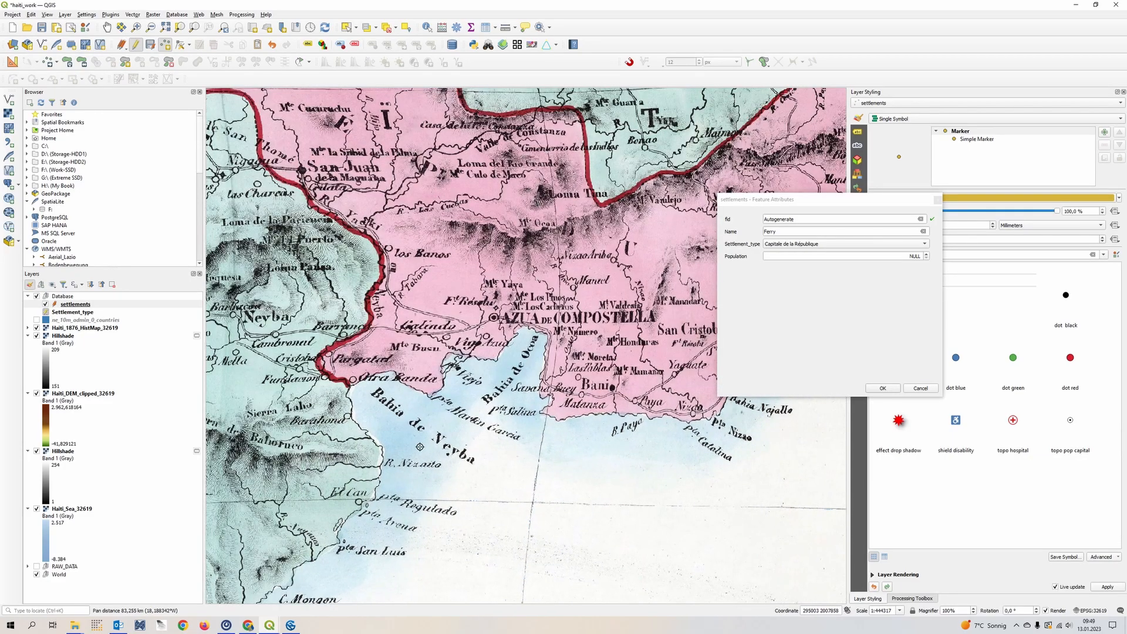
pyautogui.moveTo(492, 413); pyautogui.dragTo(731, 377)
pyautogui.click(845, 248)
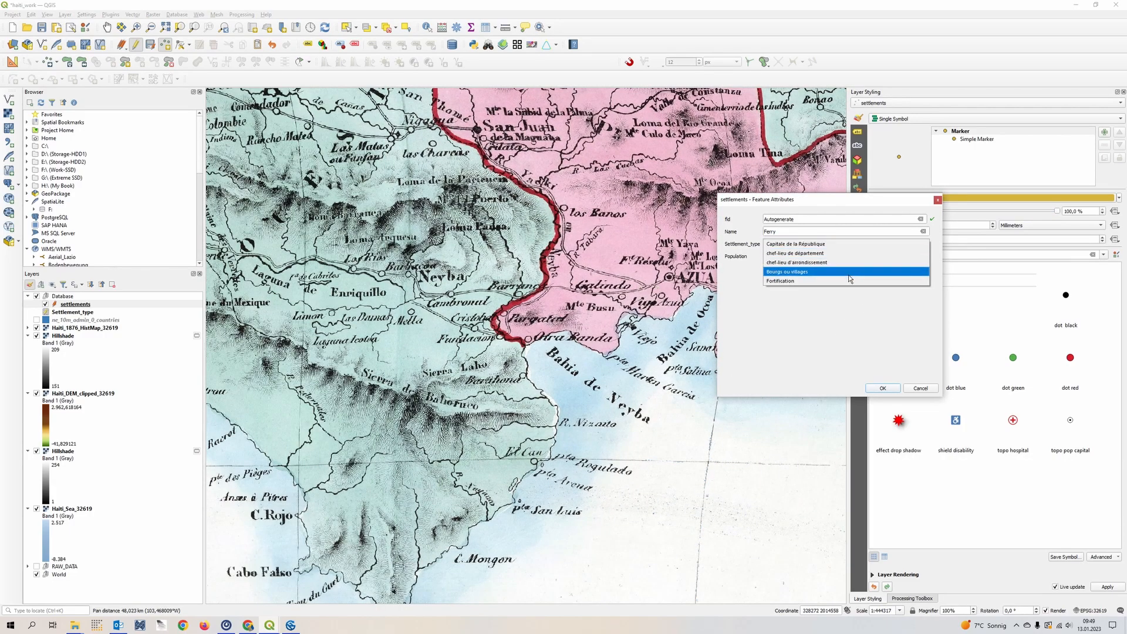
pyautogui.click(803, 273)
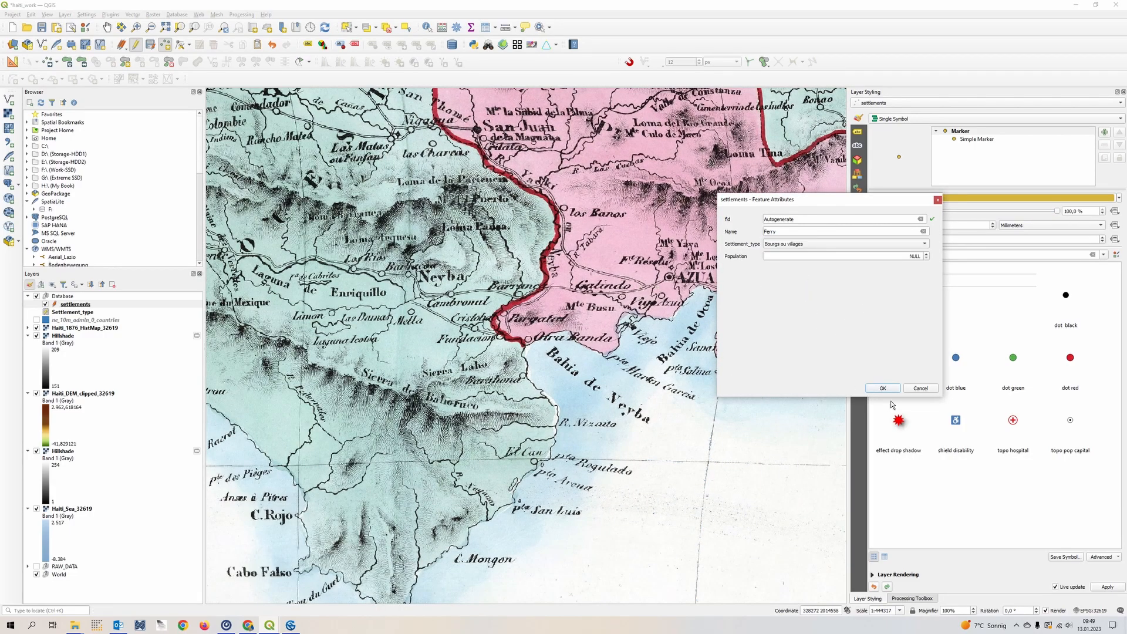
pyautogui.click(882, 388)
# Add a settlements point on the Mella circle south of Neyba, named Mella, with type Bourgs ou villages
pyautogui.moveTo(399, 326); pyautogui.dragTo(514, 327)
pyautogui.scroll(1, 514, 327)
pyautogui.scroll(1, 514, 327)
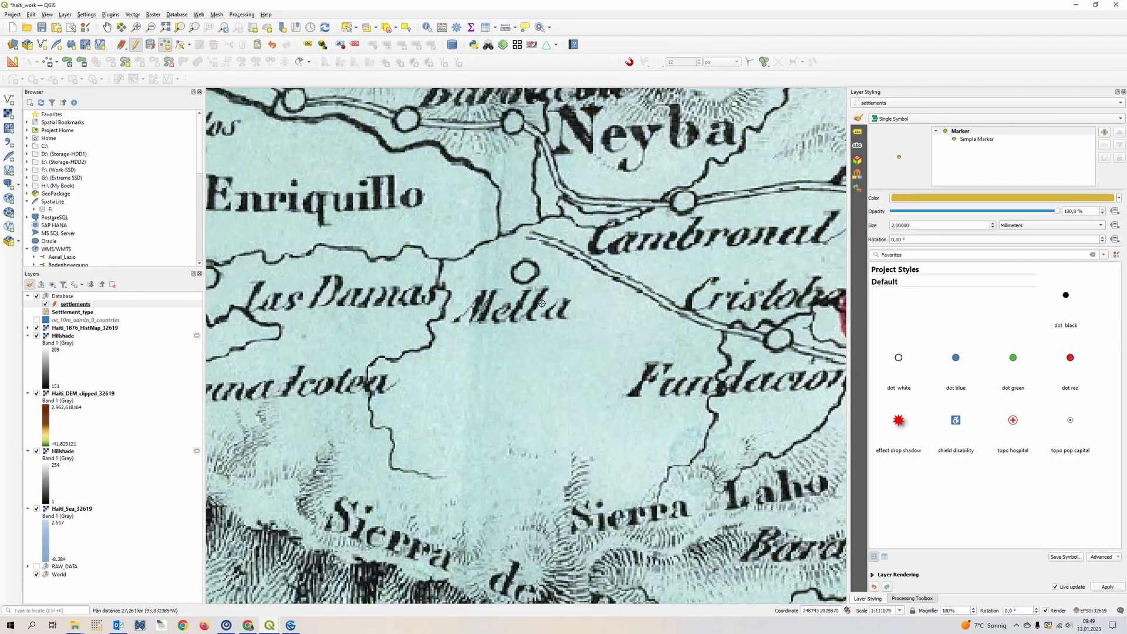
pyautogui.click(527, 277)
pyautogui.click(798, 247)
pyautogui.write('Mella')
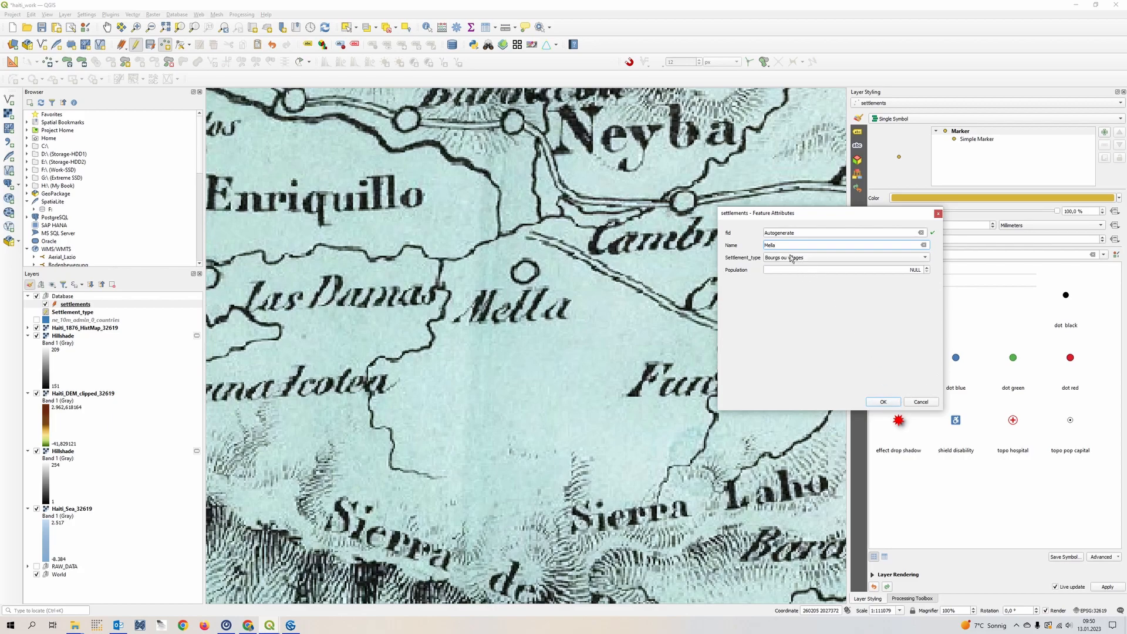
pyautogui.click(885, 404)
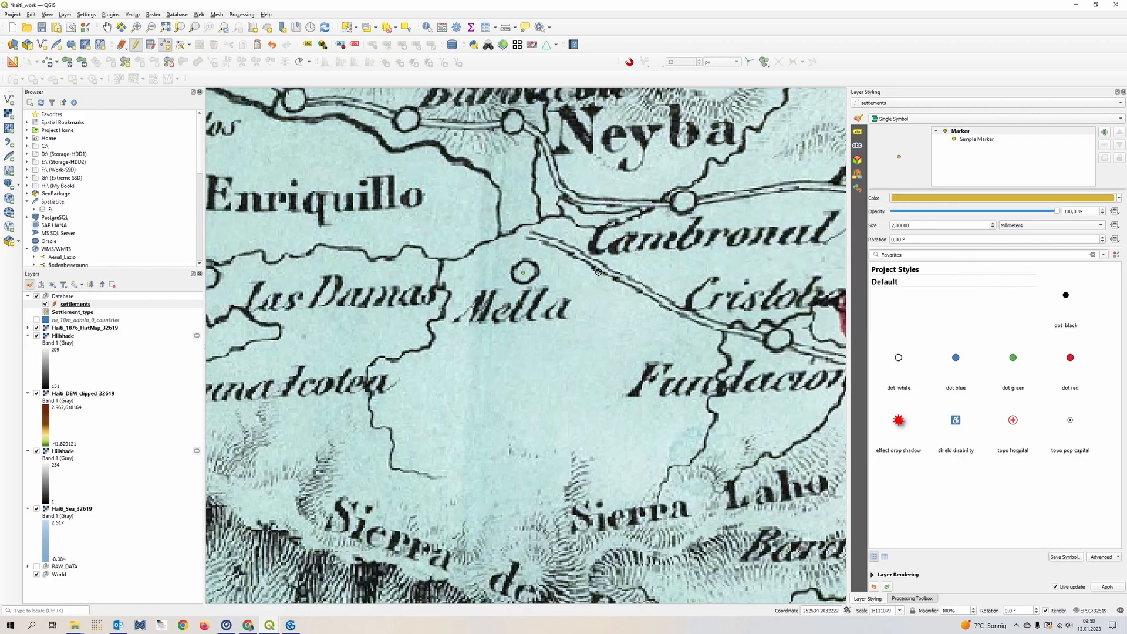
# Add a settlements point on the Limon circle west of Mella, named Limon, with type Bourgs ou villages
pyautogui.scroll(-1, 597, 271)
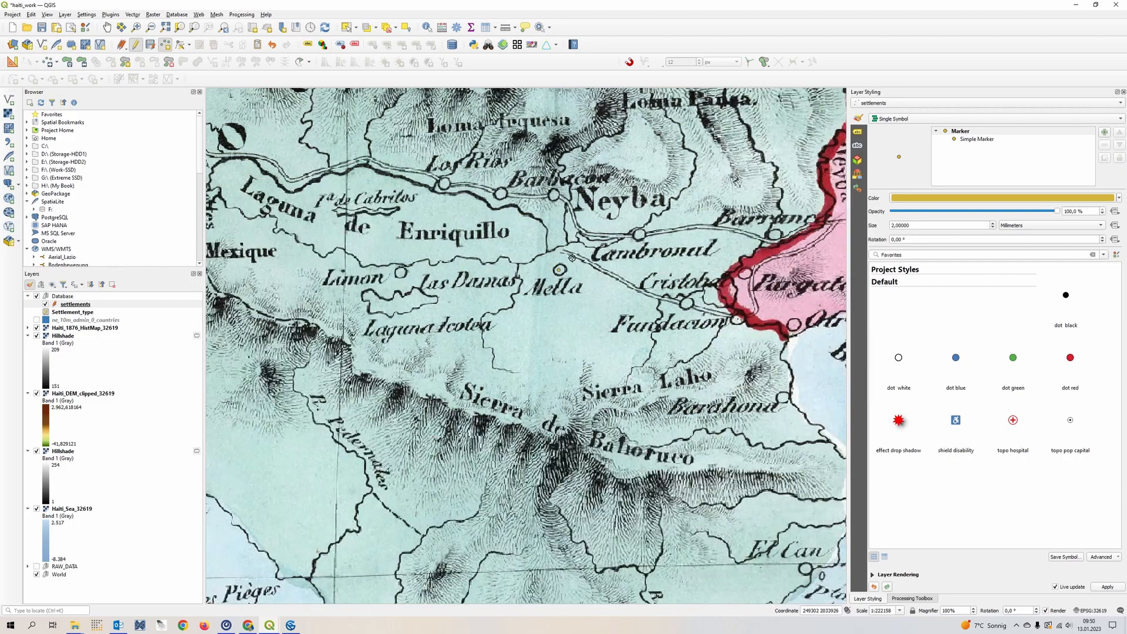
pyautogui.moveTo(433, 262); pyautogui.dragTo(619, 256)
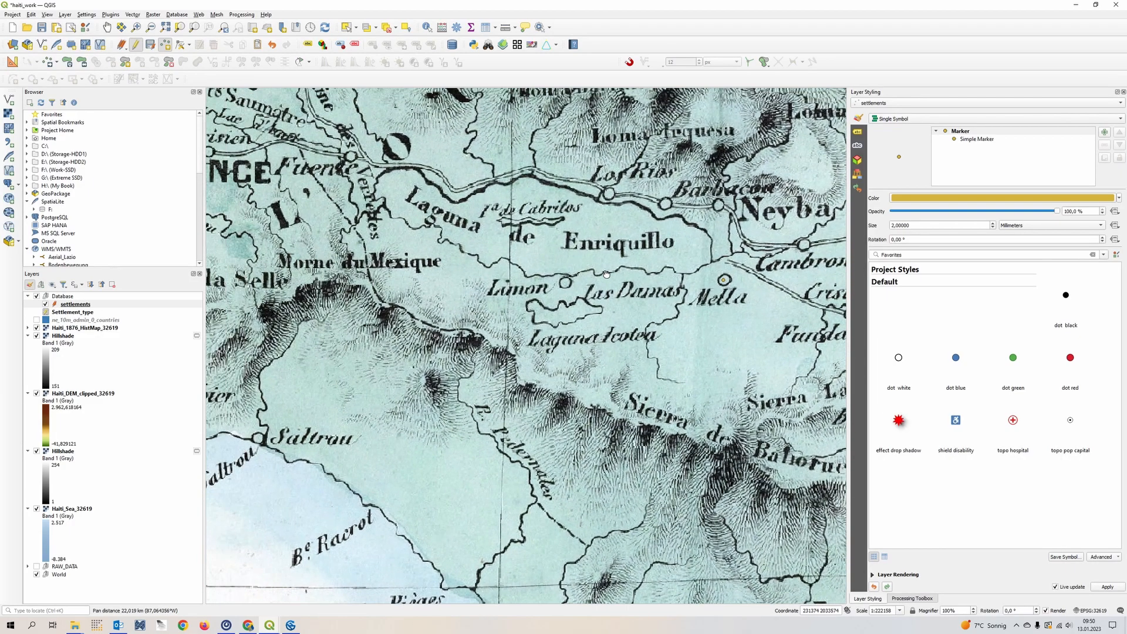
pyautogui.scroll(1, 592, 270)
pyautogui.click(592, 270)
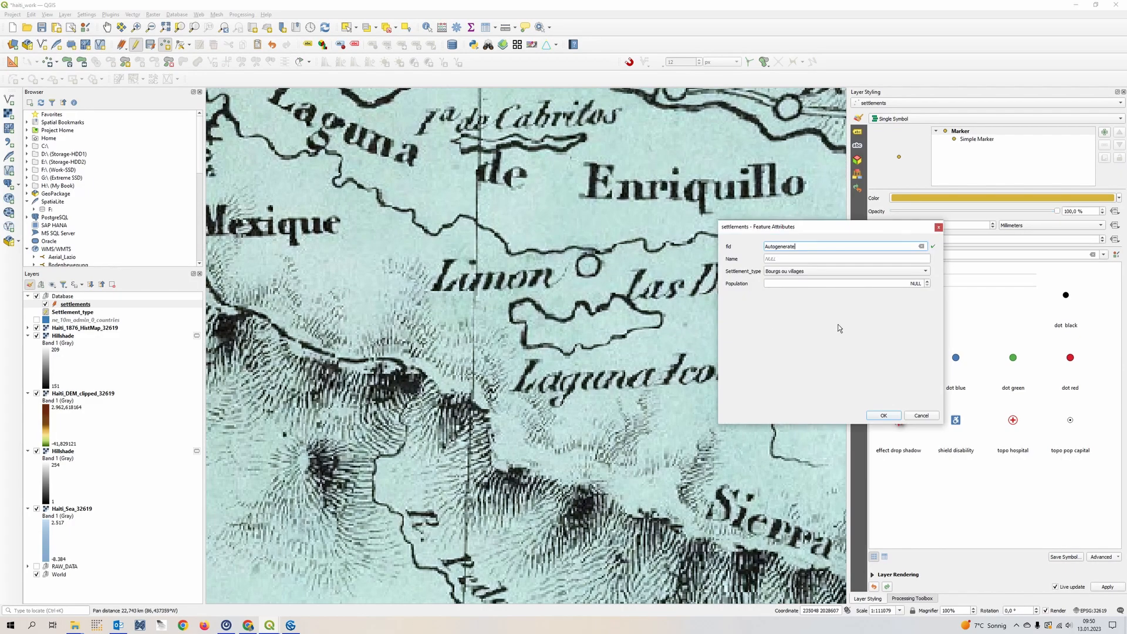
pyautogui.click(820, 259)
pyautogui.write('Lim')
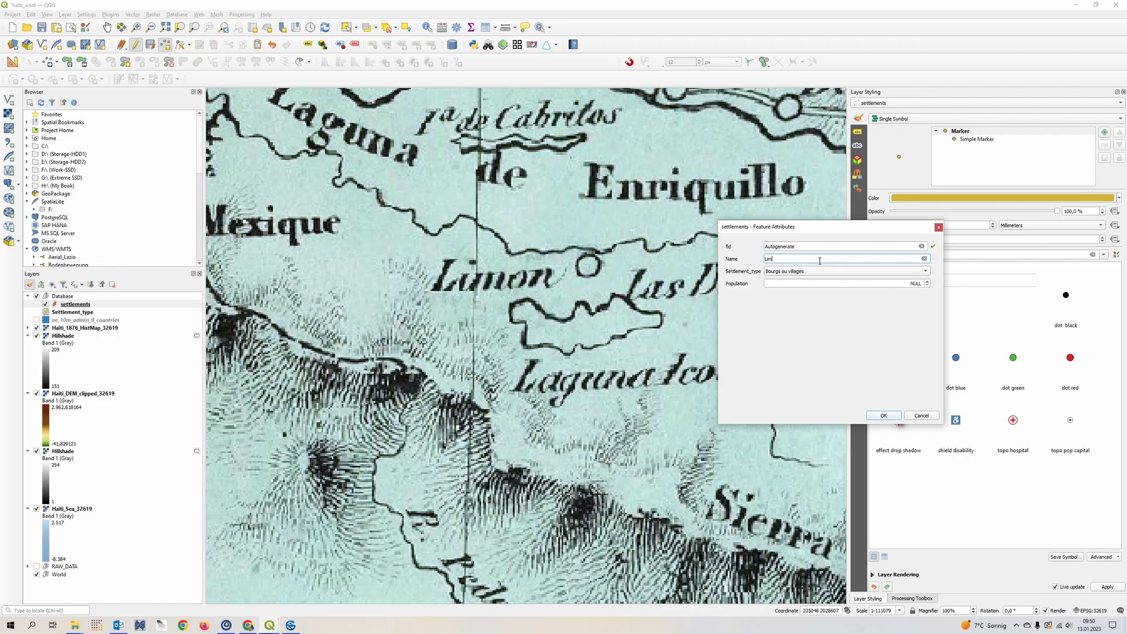
pyautogui.click(883, 415)
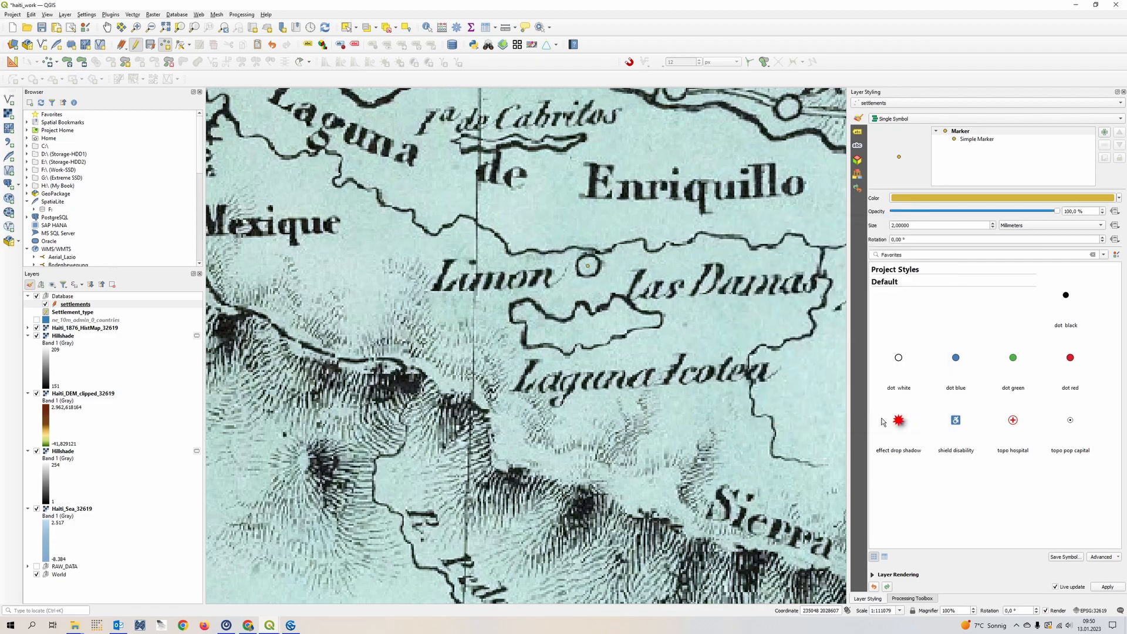
# Add a settlements point on the black St. Marc dot on the west coast, named St. Marc, with type chef-lieu d'arrondissement
pyautogui.scroll(-1, 681, 325)
pyautogui.moveTo(693, 264); pyautogui.dragTo(743, 423)
pyautogui.moveTo(214, 328); pyautogui.dragTo(634, 428)
pyautogui.moveTo(541, 226); pyautogui.dragTo(628, 490)
pyautogui.scroll(1, 419, 287)
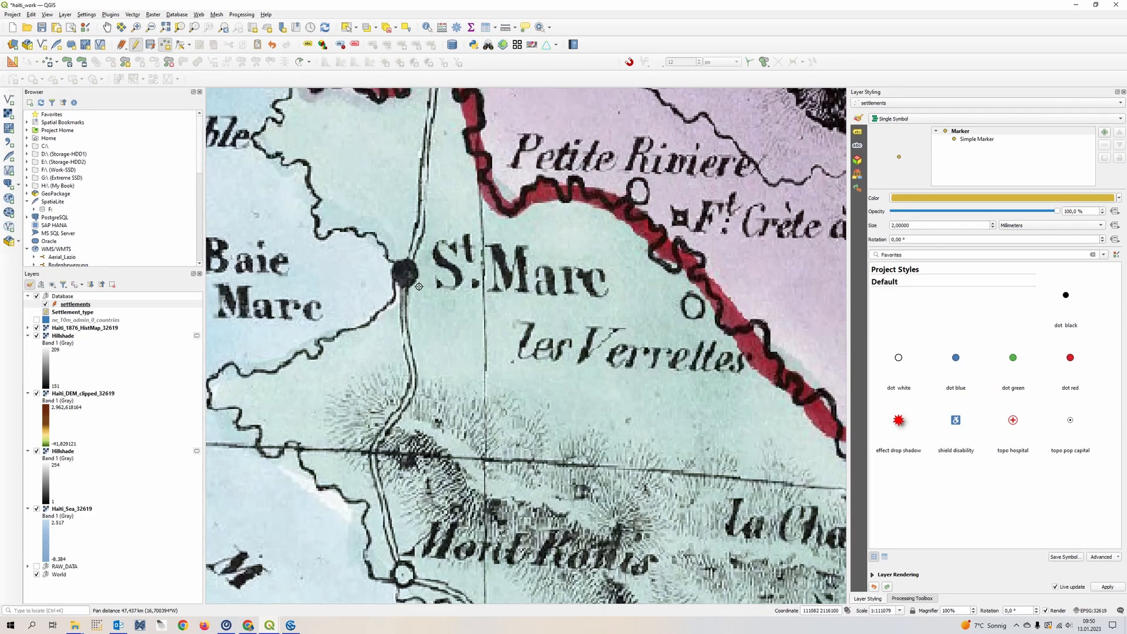
pyautogui.click(410, 276)
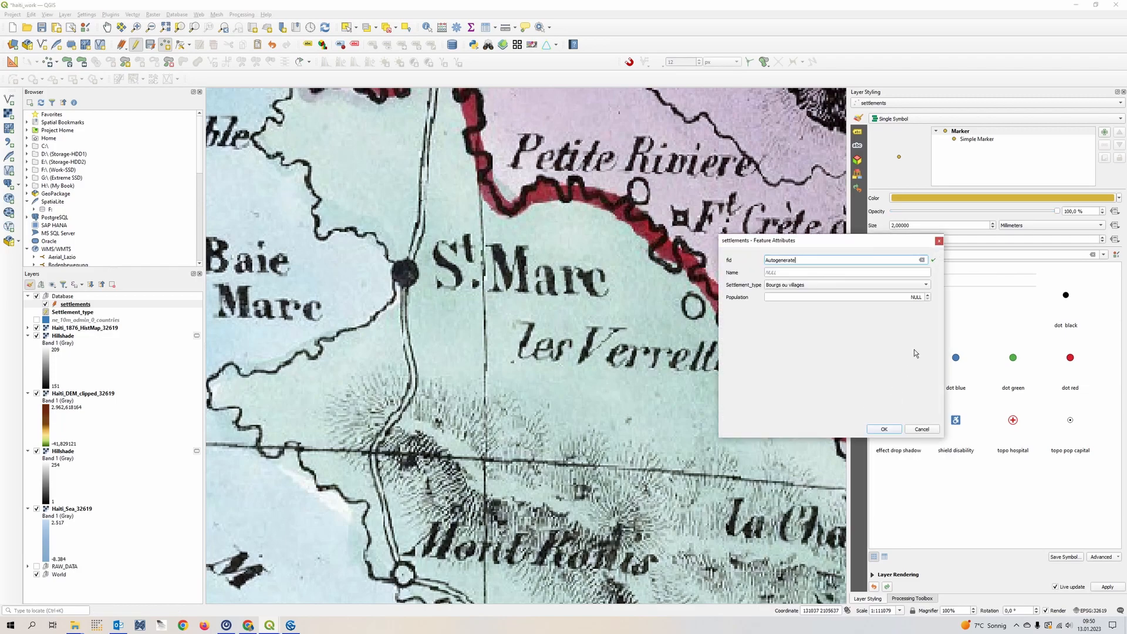
pyautogui.write('St. Marc')
pyautogui.click(819, 286)
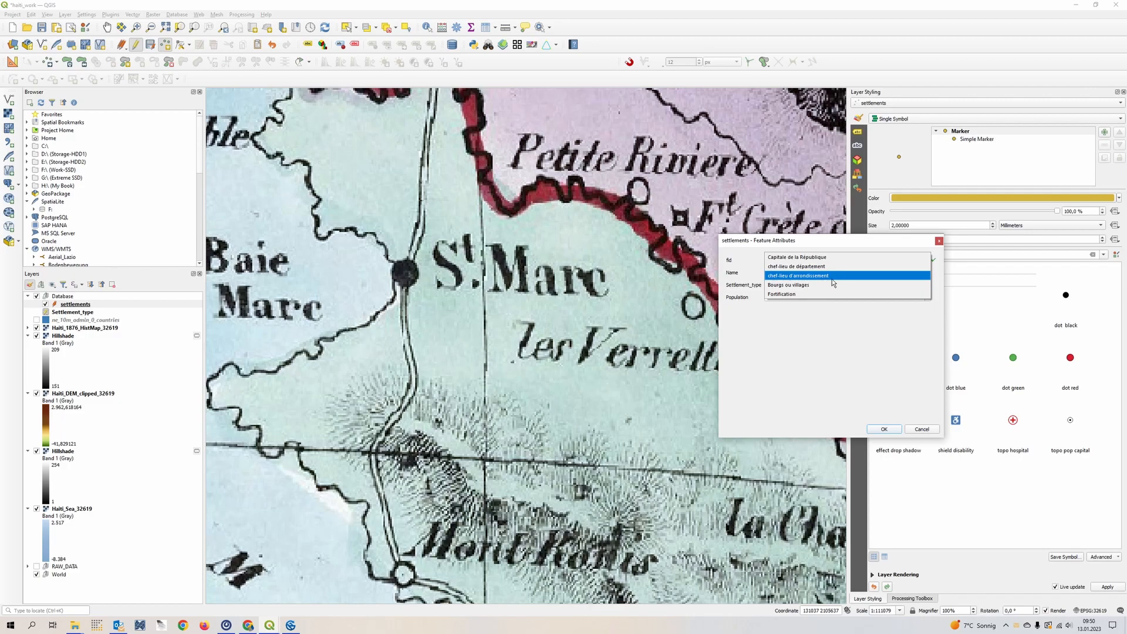
pyautogui.click(847, 279)
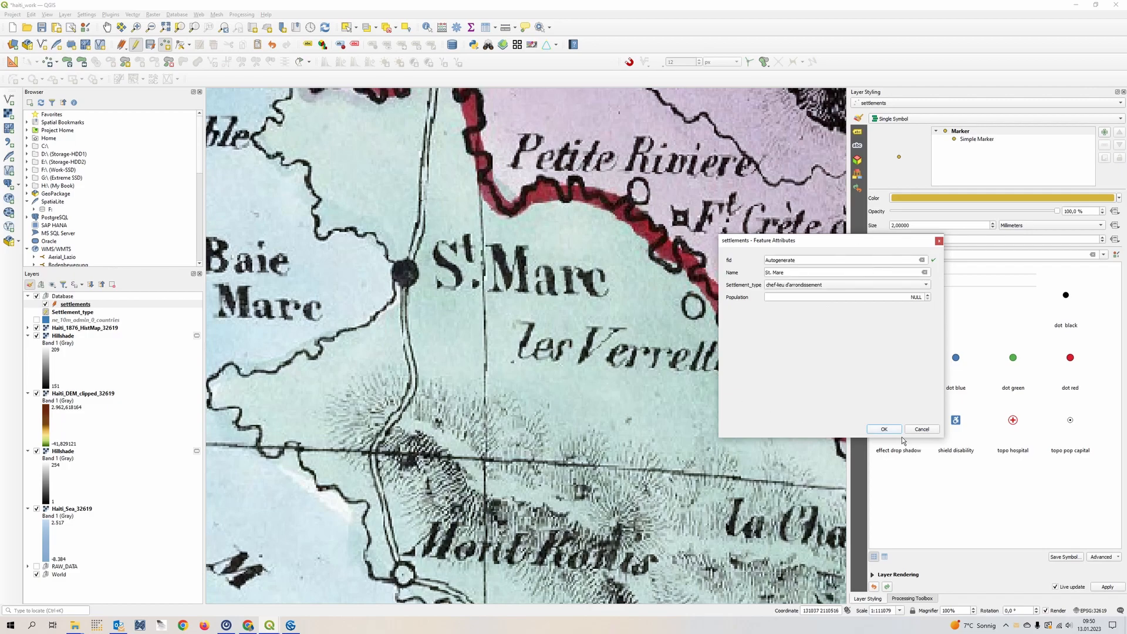
pyautogui.click(883, 429)
pyautogui.scroll(-2, 650, 324)
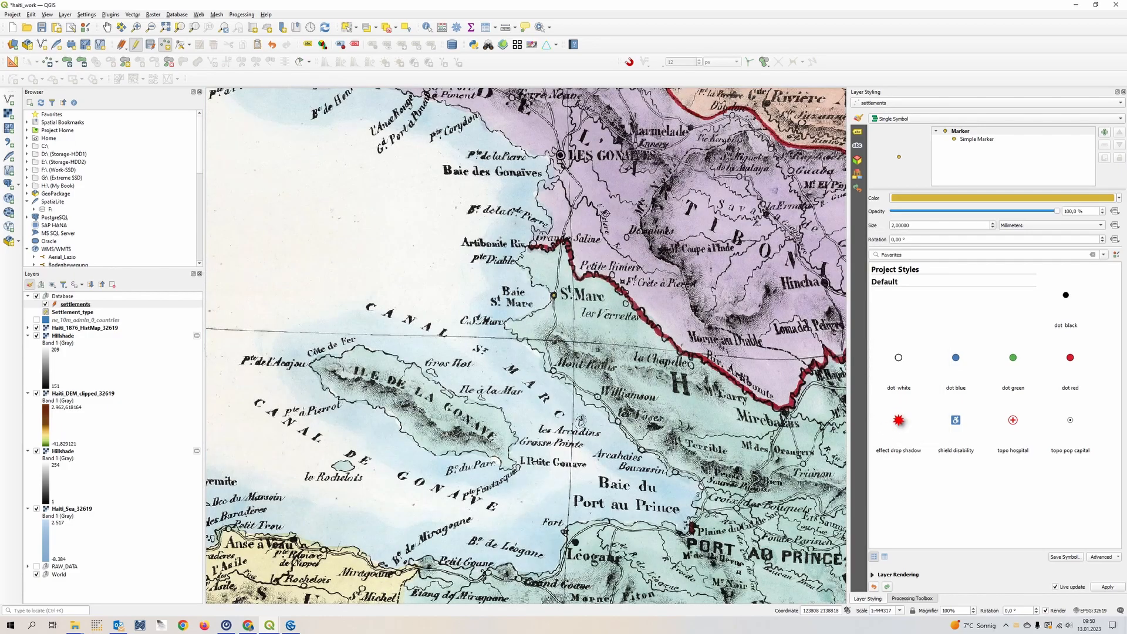
pyautogui.moveTo(543, 135); pyautogui.dragTo(605, 470)
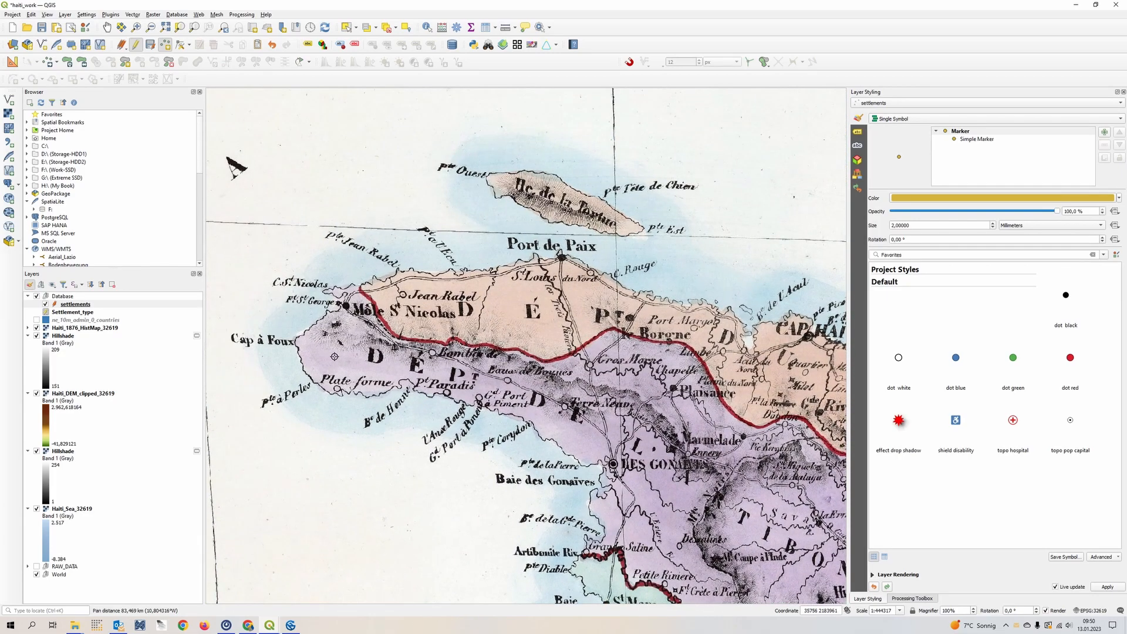
pyautogui.moveTo(348, 327); pyautogui.dragTo(504, 346)
pyautogui.scroll(2, 504, 346)
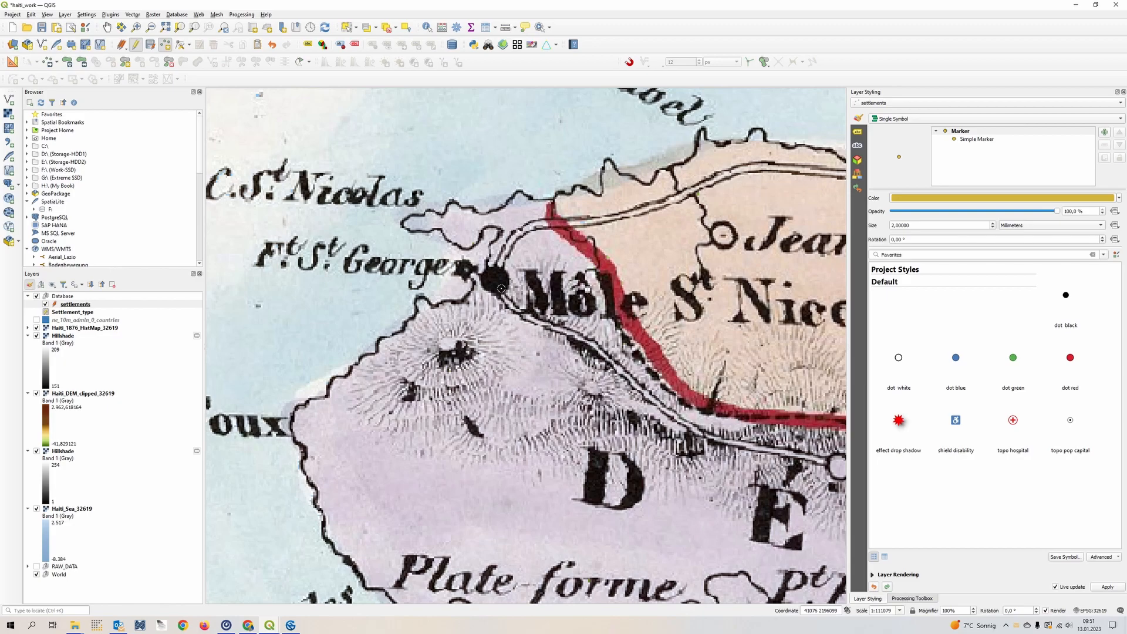
pyautogui.click(501, 288)
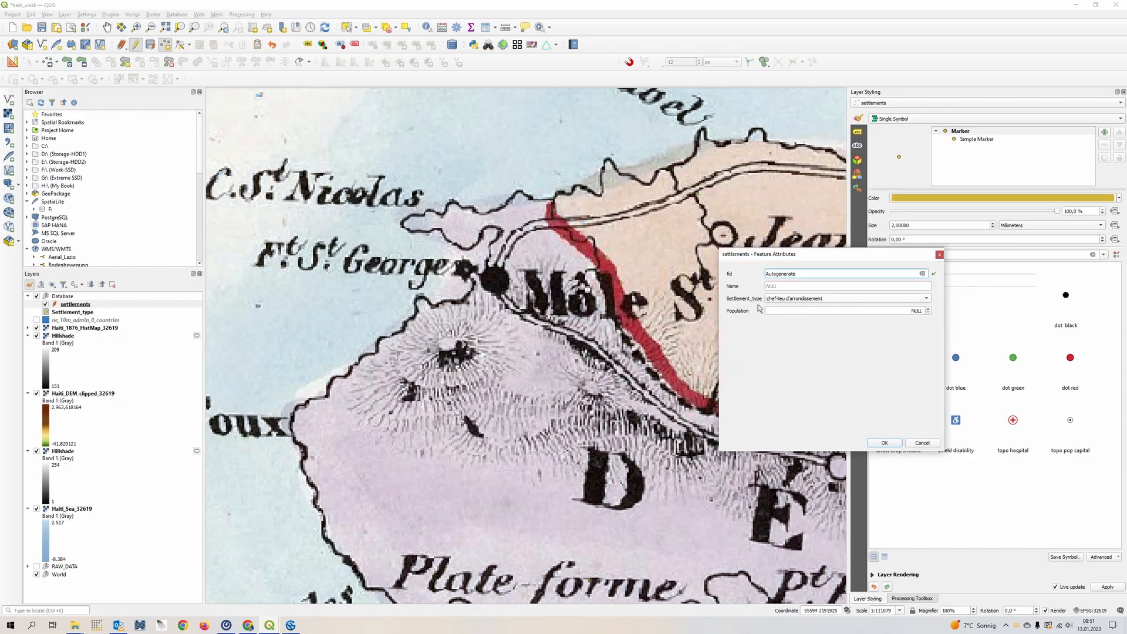
pyautogui.click(930, 445)
# Add the OpenStreetMap basemap with the OpenLayers plugin and view the island's southeast, around La Romana and Salvaleón de Higüey
pyautogui.scroll(-3, 632, 413)
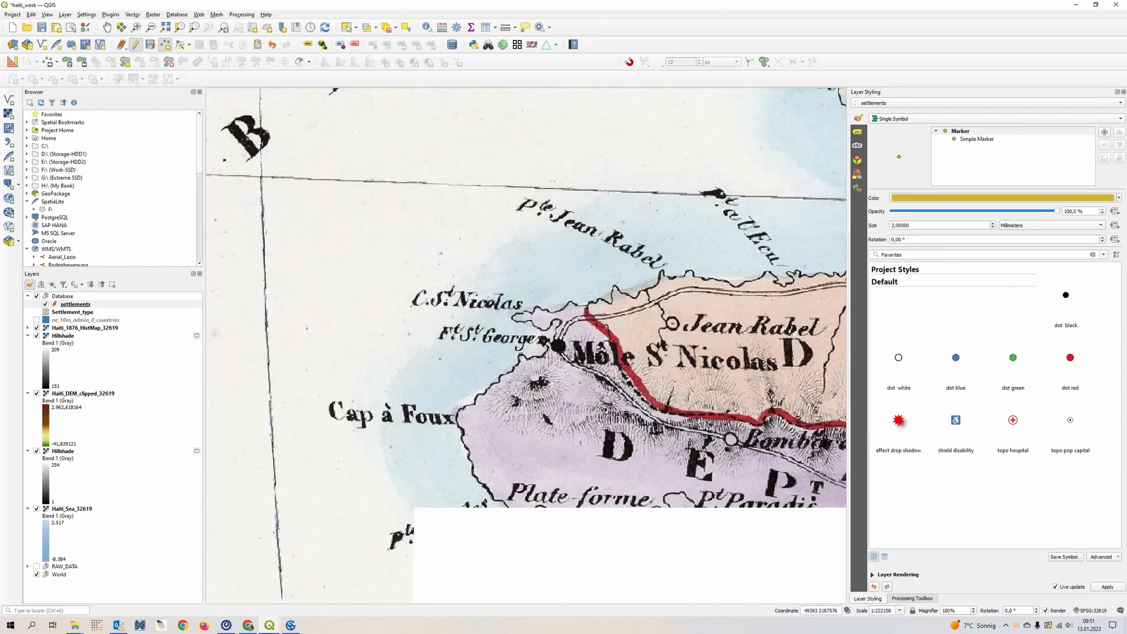
pyautogui.moveTo(665, 467); pyautogui.dragTo(397, 304)
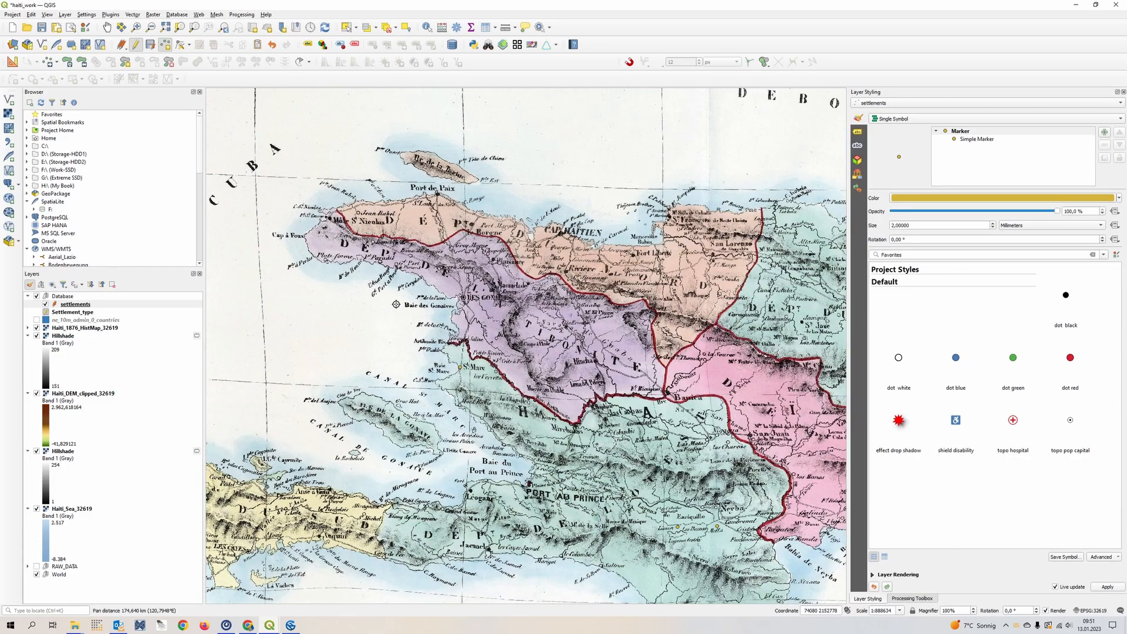
pyautogui.scroll(-1, 396, 304)
pyautogui.moveTo(612, 286); pyautogui.dragTo(578, 276)
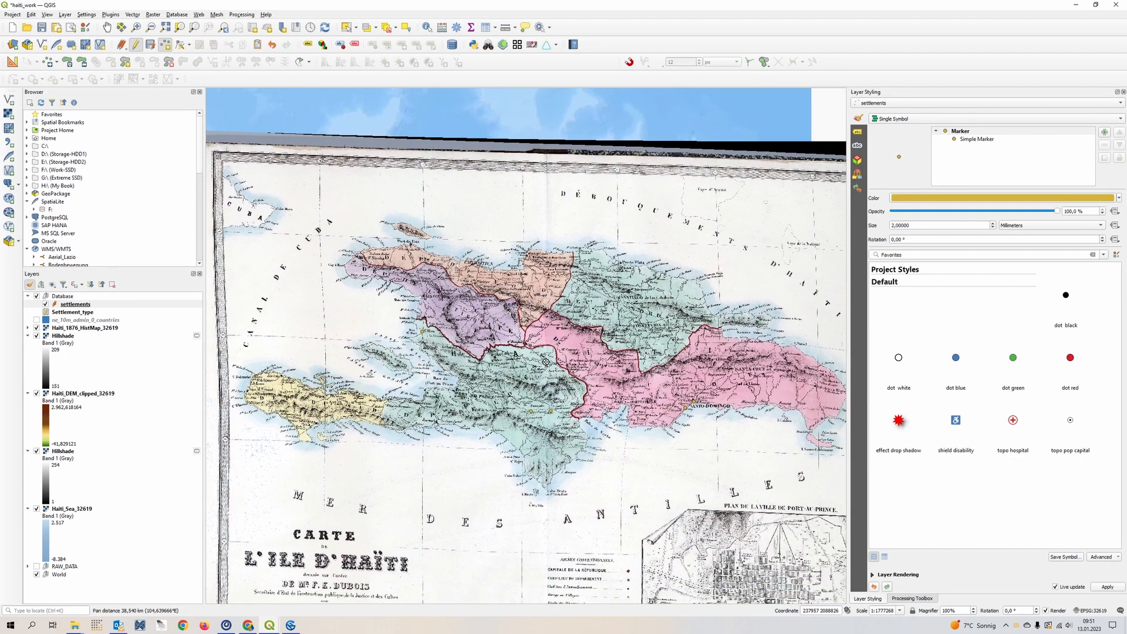
pyautogui.scroll(2, 781, 388)
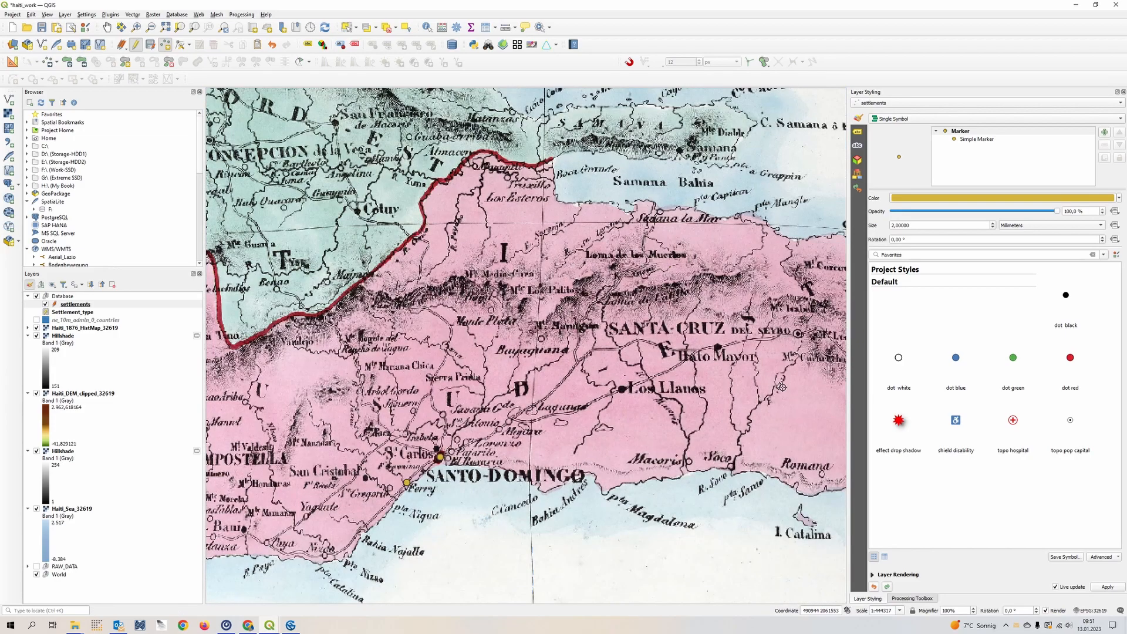
pyautogui.scroll(1, 733, 386)
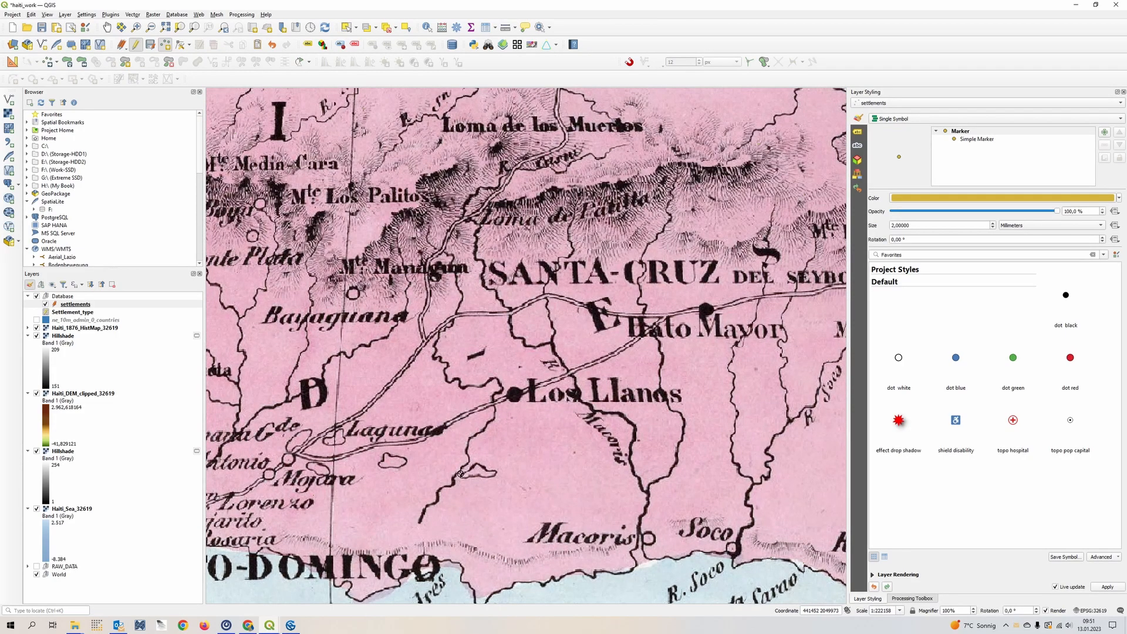
pyautogui.moveTo(630, 449); pyautogui.dragTo(484, 348)
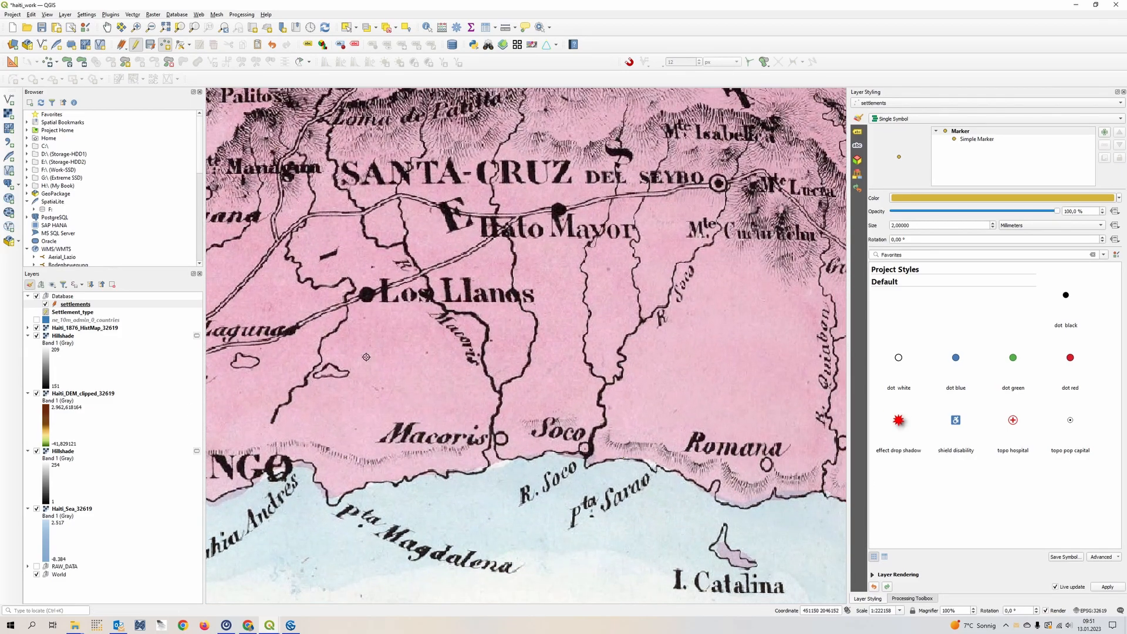
pyautogui.click(199, 14)
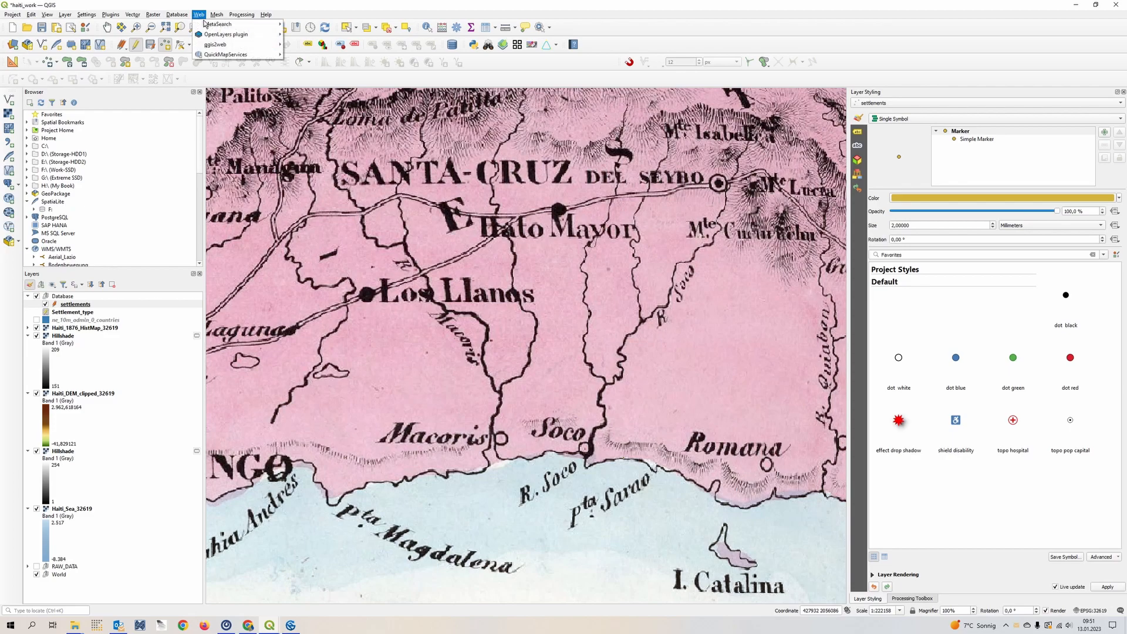
pyautogui.moveTo(215, 38)
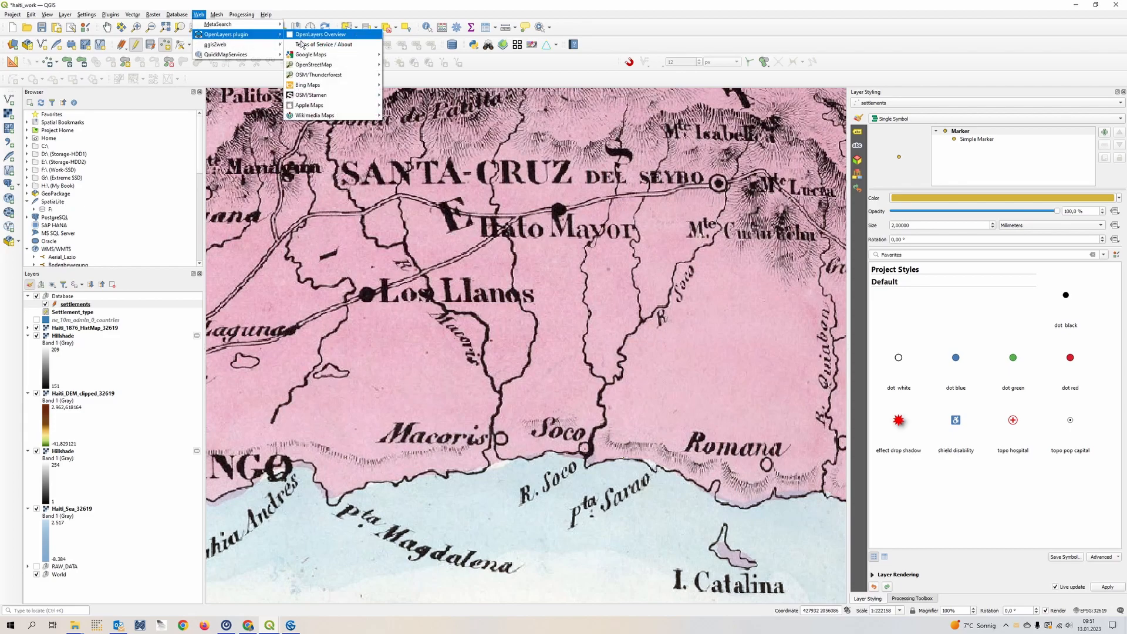
pyautogui.moveTo(329, 67)
pyautogui.click(434, 68)
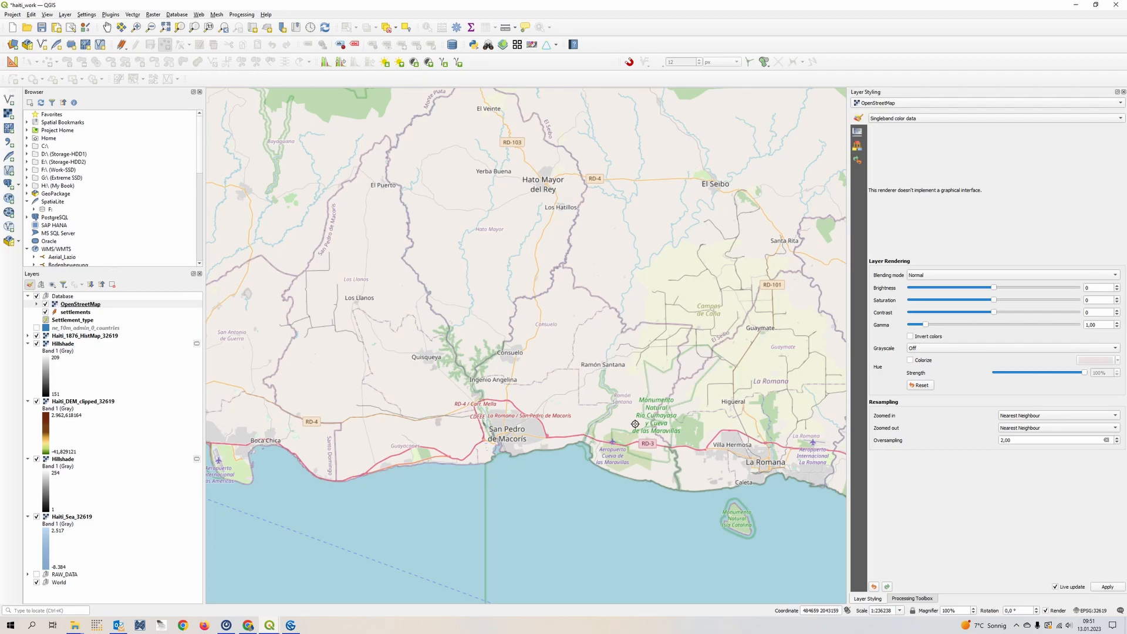
pyautogui.moveTo(734, 414); pyautogui.dragTo(381, 350)
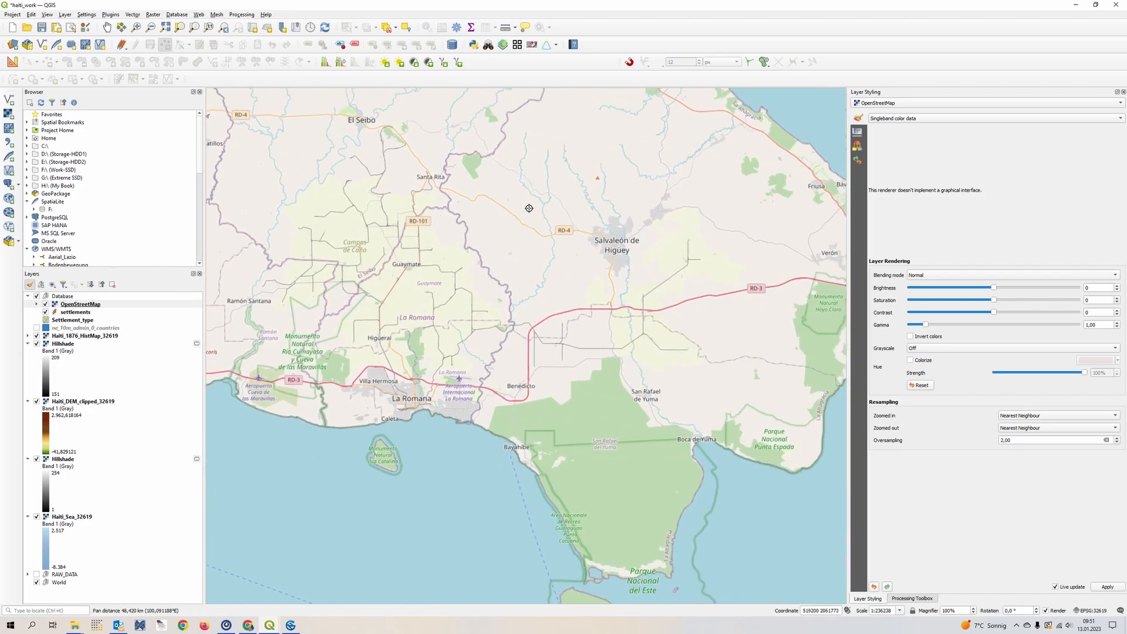
# Hide the OpenStreetMap basemap and return the view to the 1876 map around Santiago de Los Caballeros and San Juan
pyautogui.click(49, 306)
pyautogui.moveTo(554, 288); pyautogui.dragTo(582, 332)
pyautogui.scroll(-1, 583, 333)
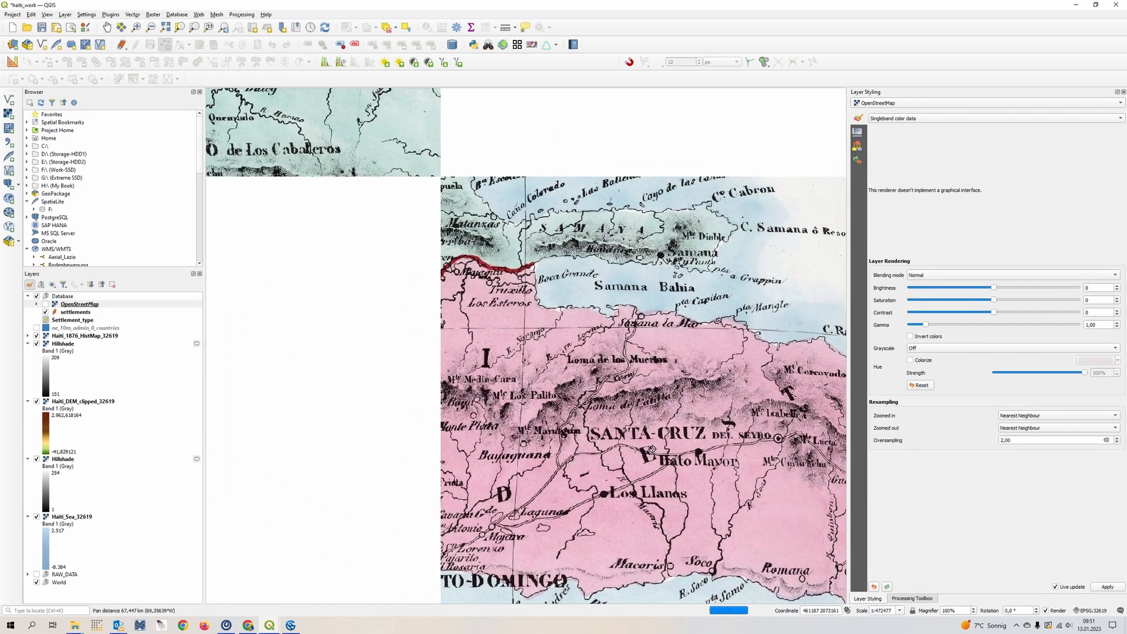
pyautogui.moveTo(393, 379); pyautogui.dragTo(728, 396)
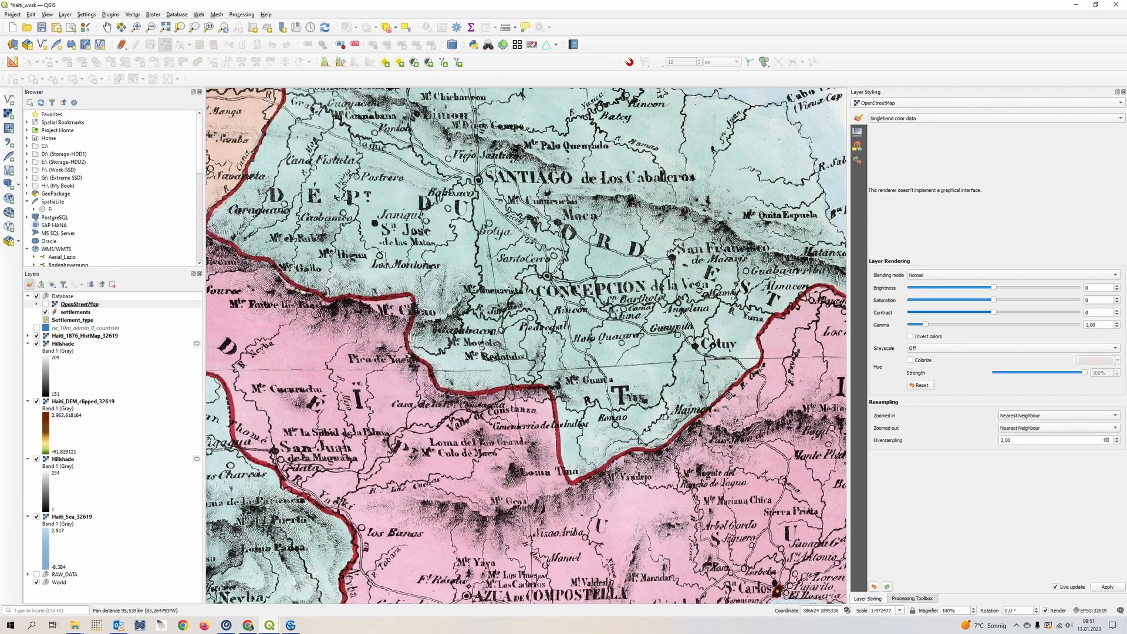
pyautogui.scroll(-1, 614, 355)
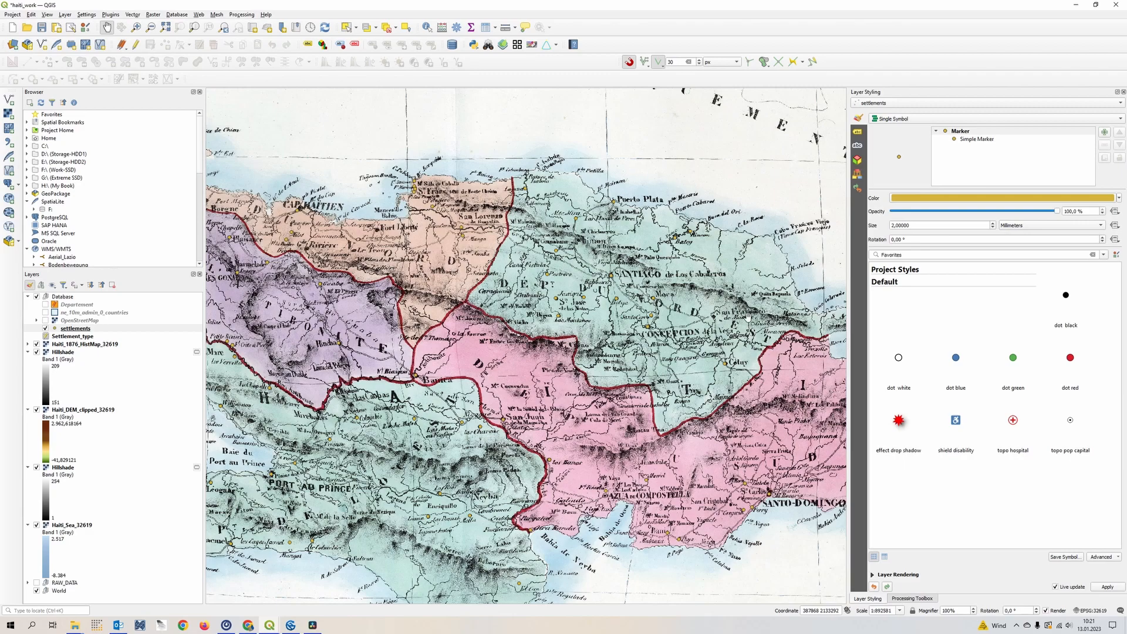
# Open the attribute table of the settlements layer and look through its names and settlement types
pyautogui.rightClick(82, 330)
pyautogui.press('Escape')
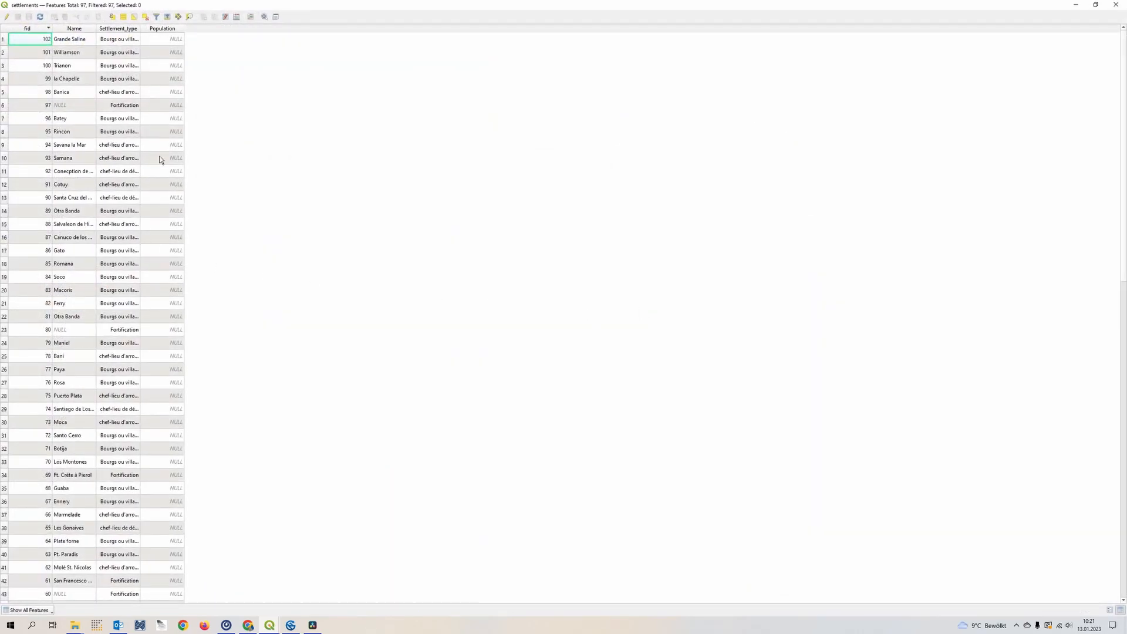
pyautogui.scroll(-10, 133, 67)
pyautogui.scroll(10, 104, 96)
# Try editing Williamson's settlement type and Trianon's name in the settlements table, stop editing and close the table
pyautogui.click(6, 17)
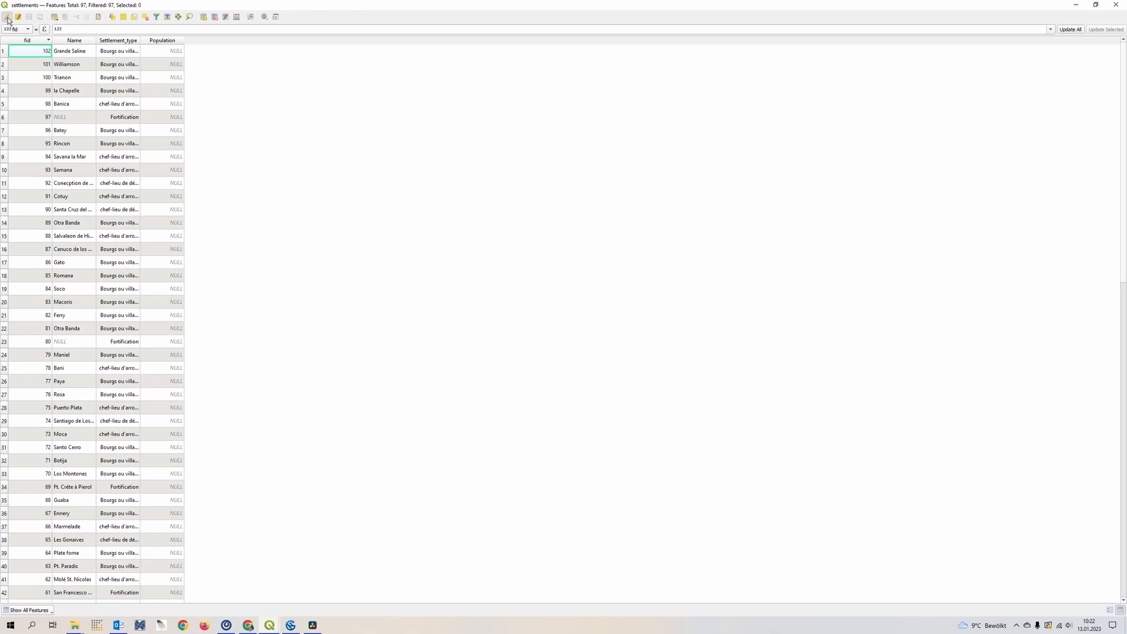
pyautogui.click(134, 68)
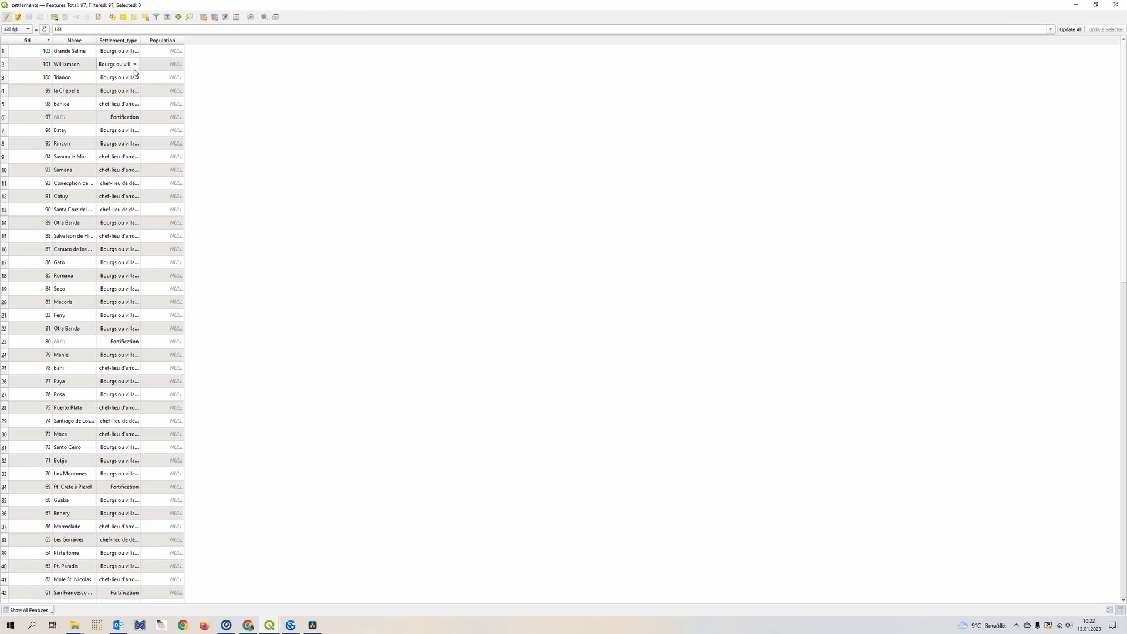
pyautogui.click(134, 68)
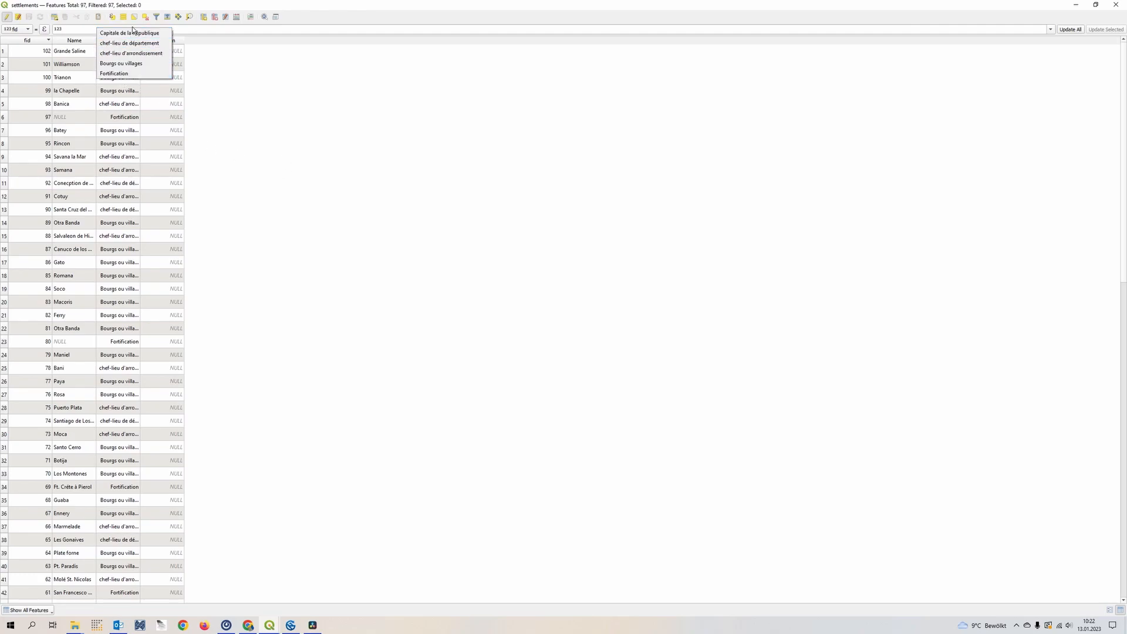
pyautogui.click(266, 185)
pyautogui.doubleClick(87, 82)
pyautogui.click(83, 84)
pyautogui.write('rdg')
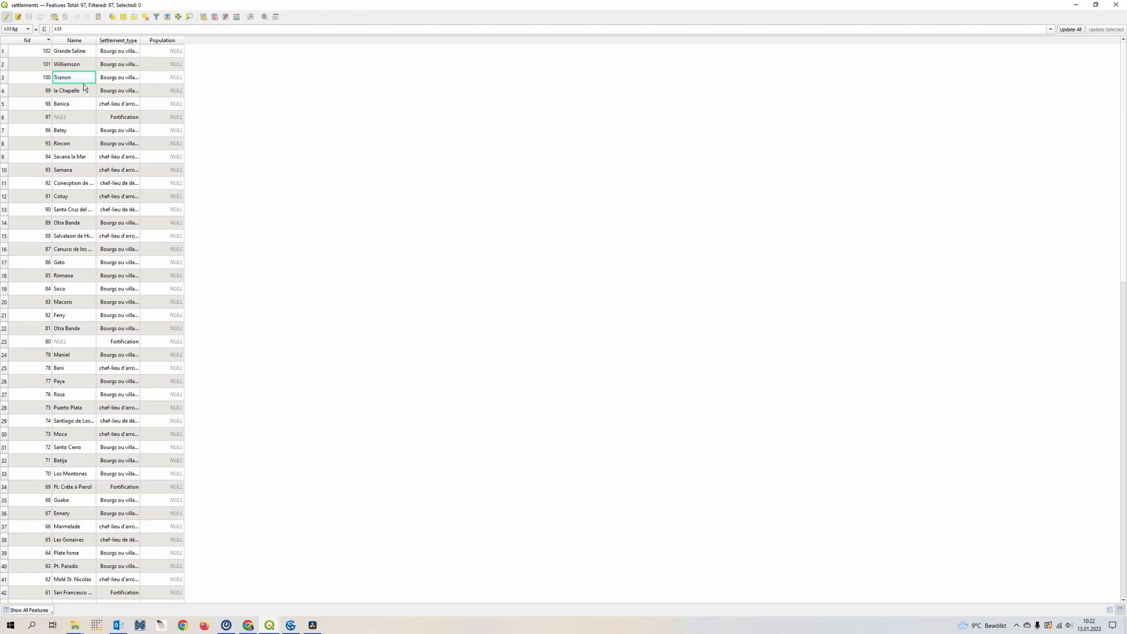
pyautogui.click(7, 16)
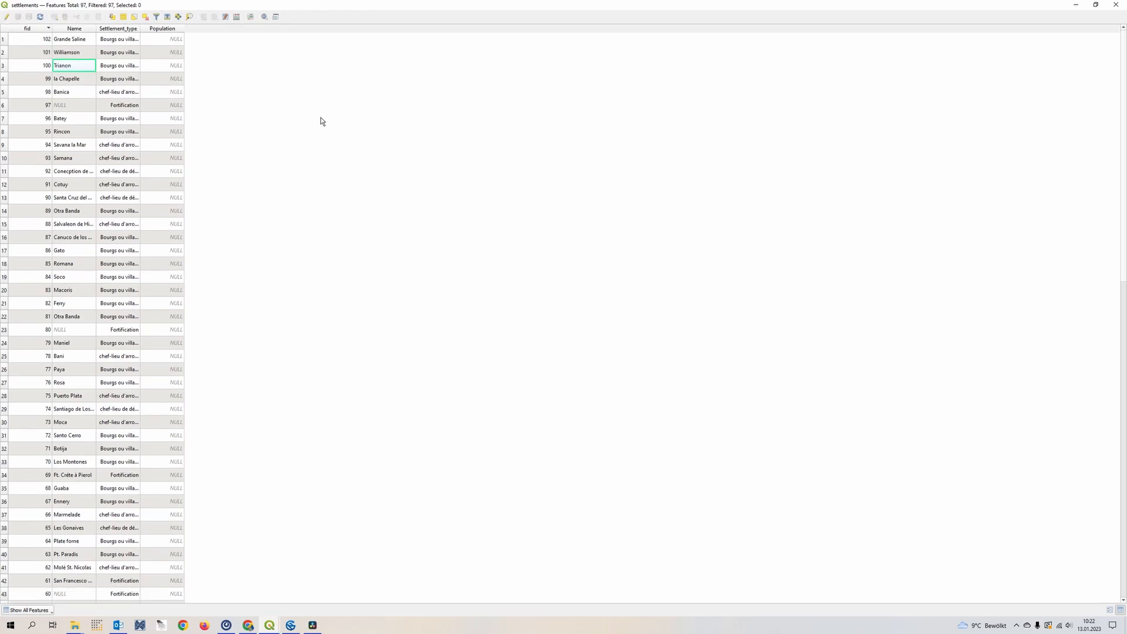
pyautogui.click(1121, 13)
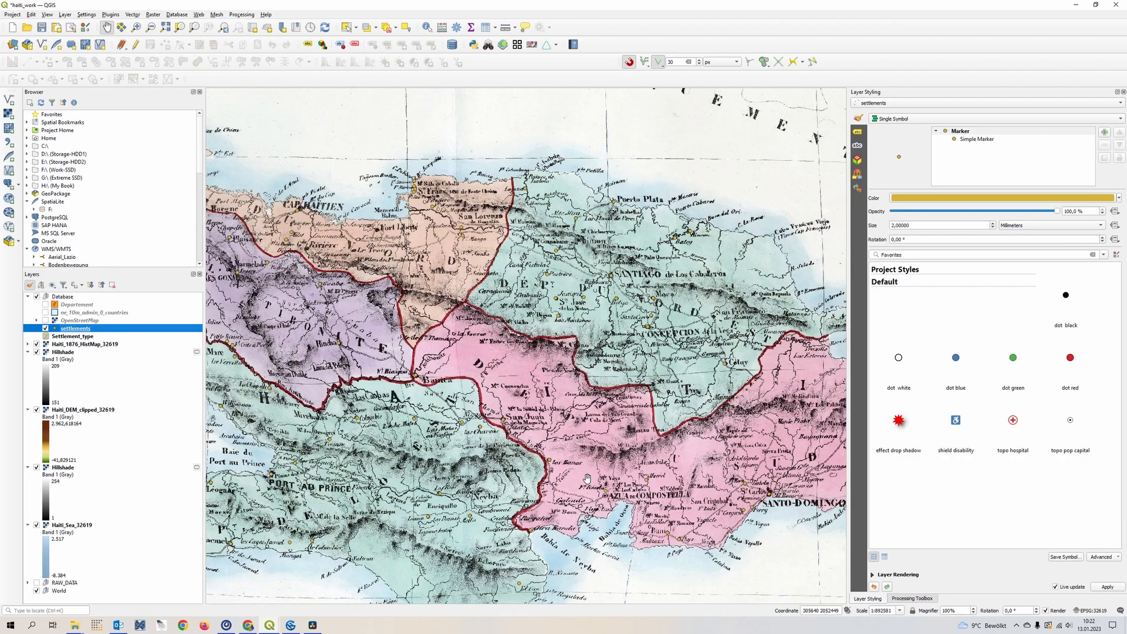
# Apply the dot red symbol to the settlements layer and show the points across the whole island
pyautogui.moveTo(506, 452); pyautogui.dragTo(572, 360)
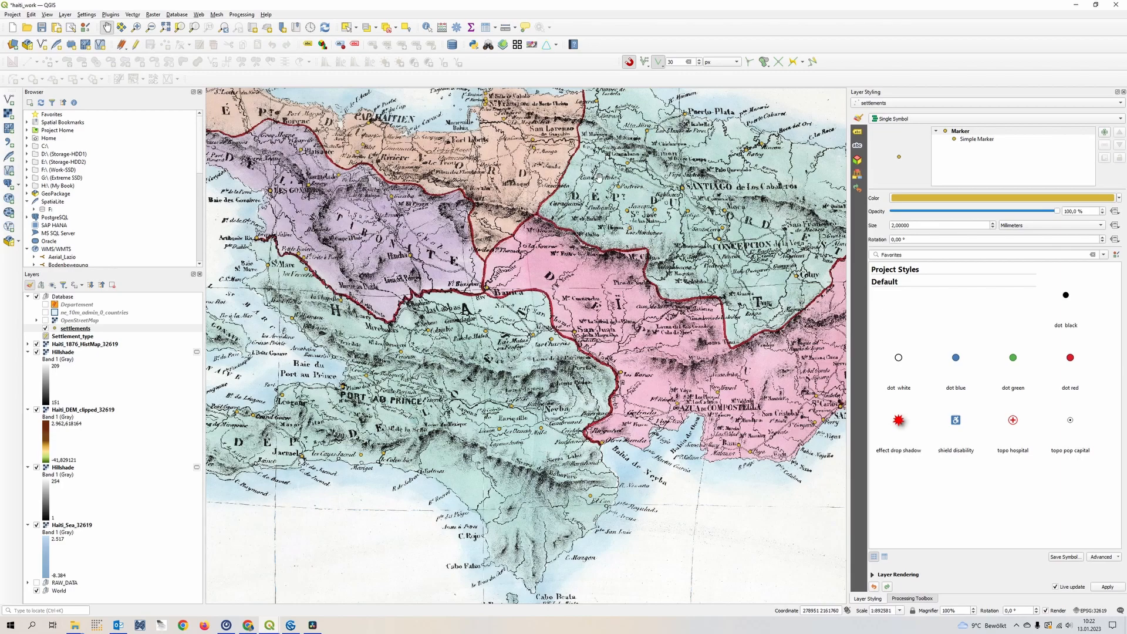
pyautogui.scroll(-1, 590, 214)
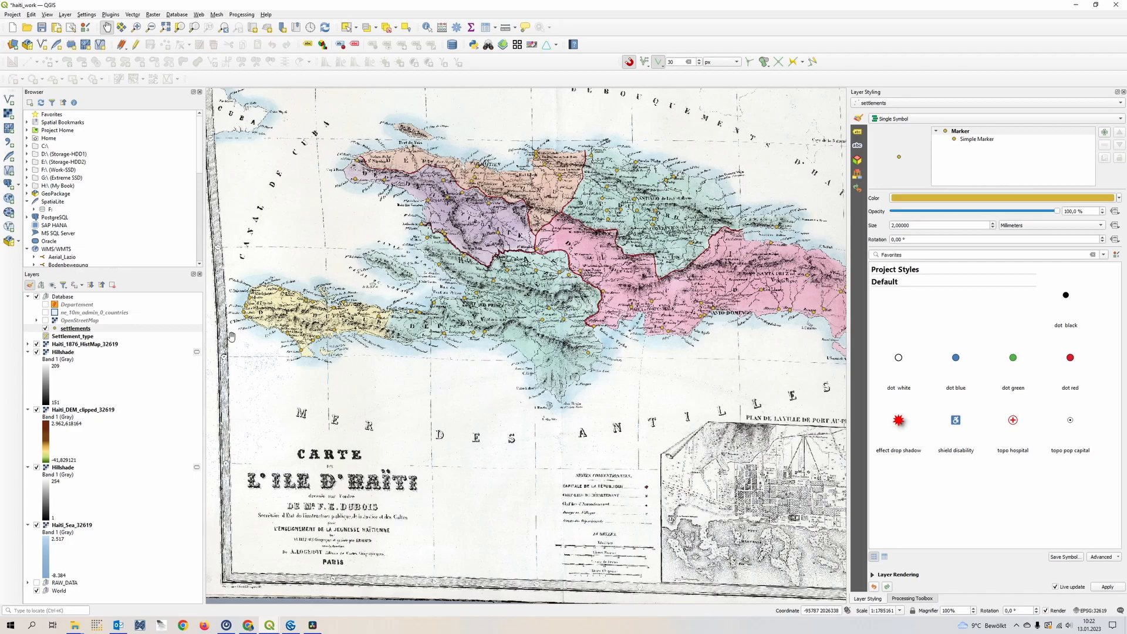
pyautogui.click(90, 330)
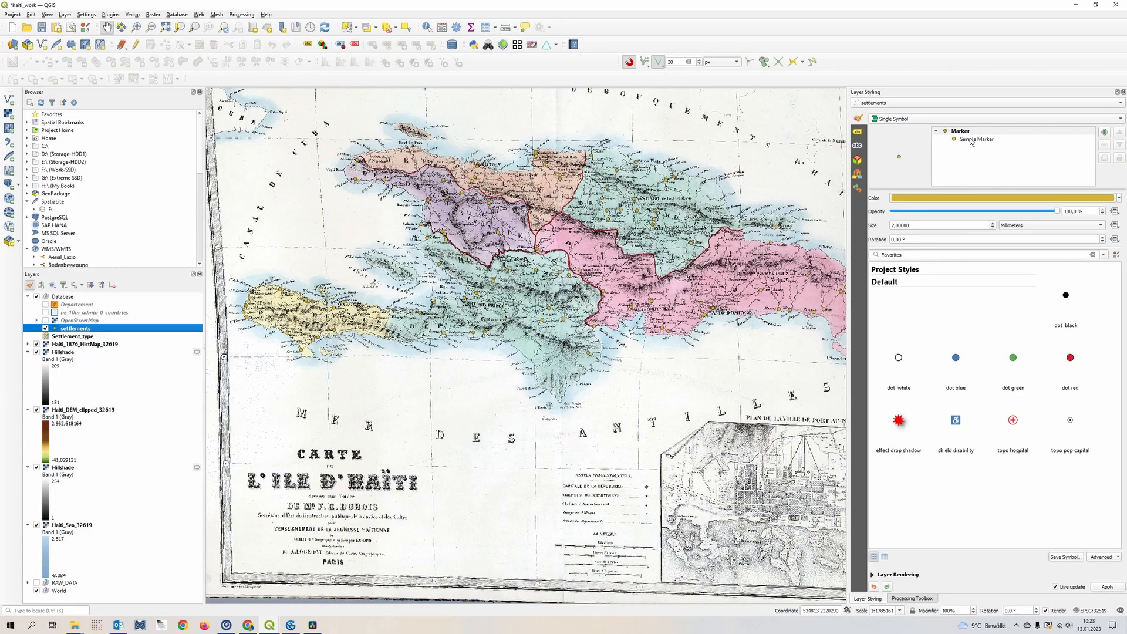
pyautogui.click(1071, 372)
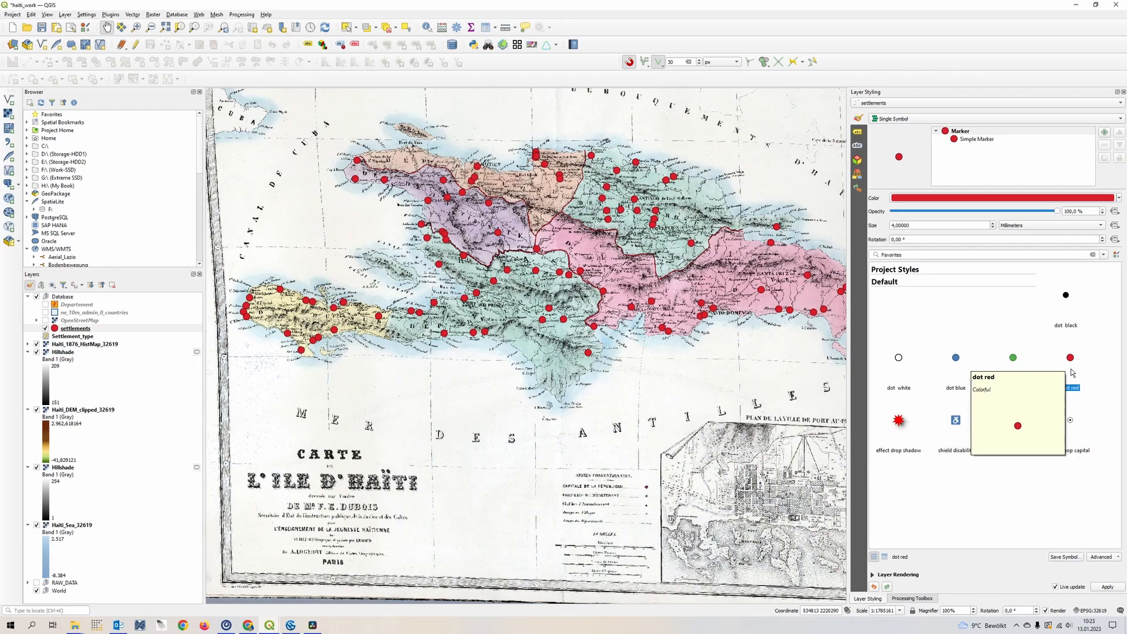
pyautogui.moveTo(770, 317); pyautogui.dragTo(738, 343)
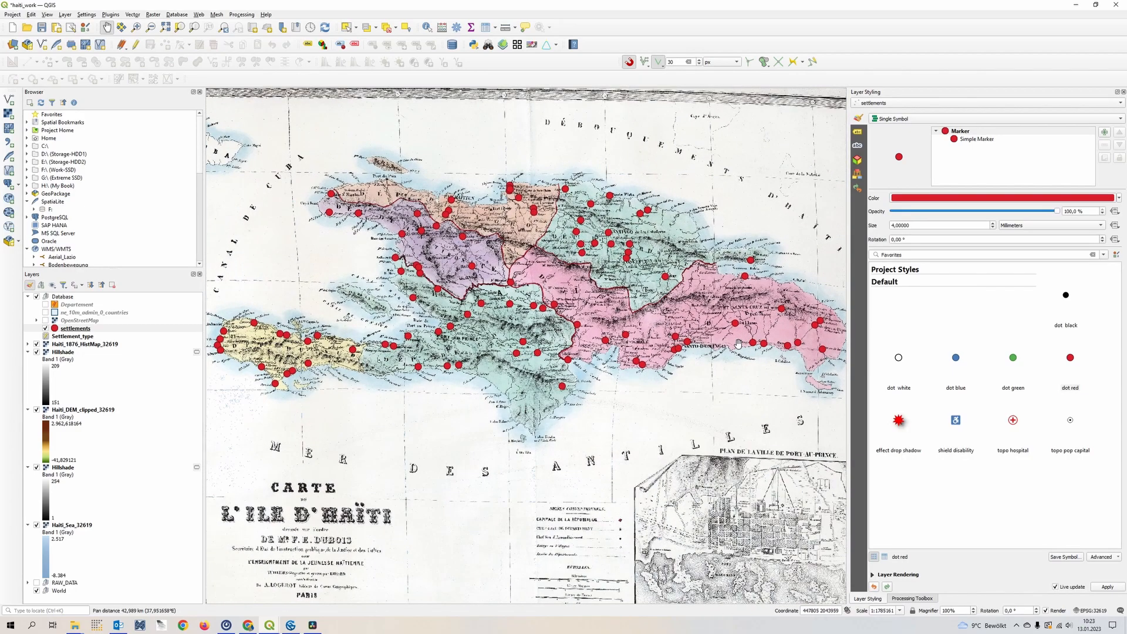